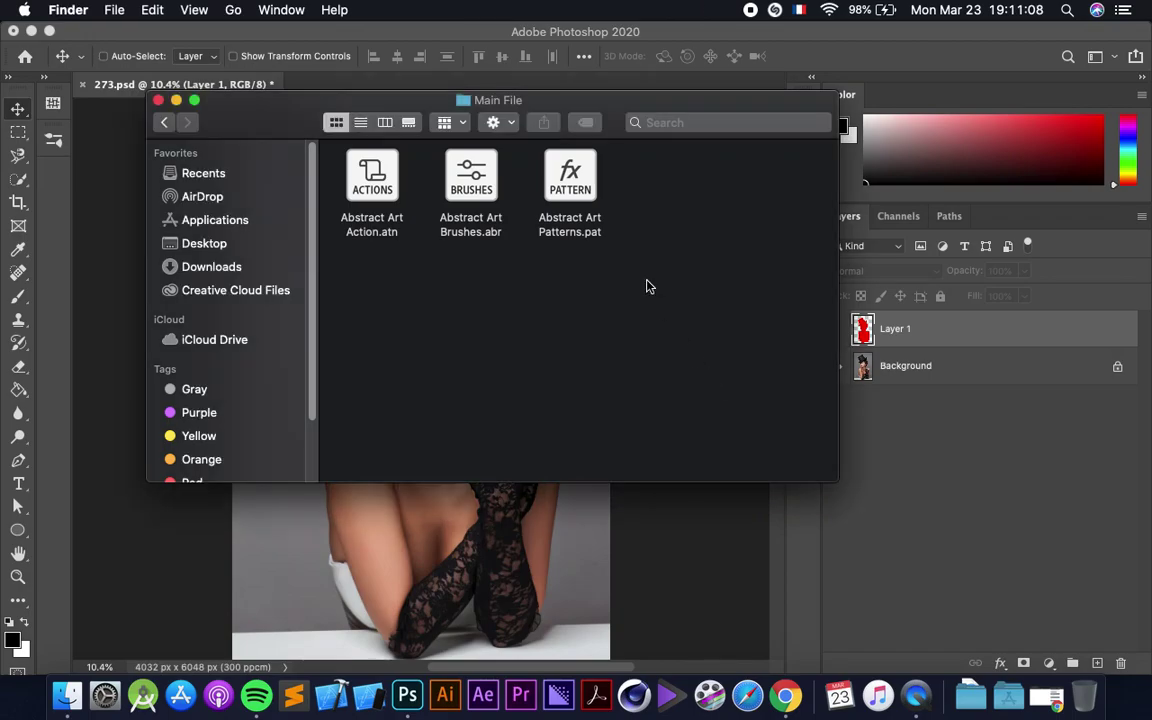
Select Abstract Art Action.atn, Brushes.abr and Patterns.pat in Finder's Main File folder, then return to 273.psd.
drag(586, 105, 621, 131)
mouse_move(608, 302)
mouse_down()
mouse_move(442, 188)
mouse_move(400, 178)
mouse_up()
drag(614, 216, 590, 284)
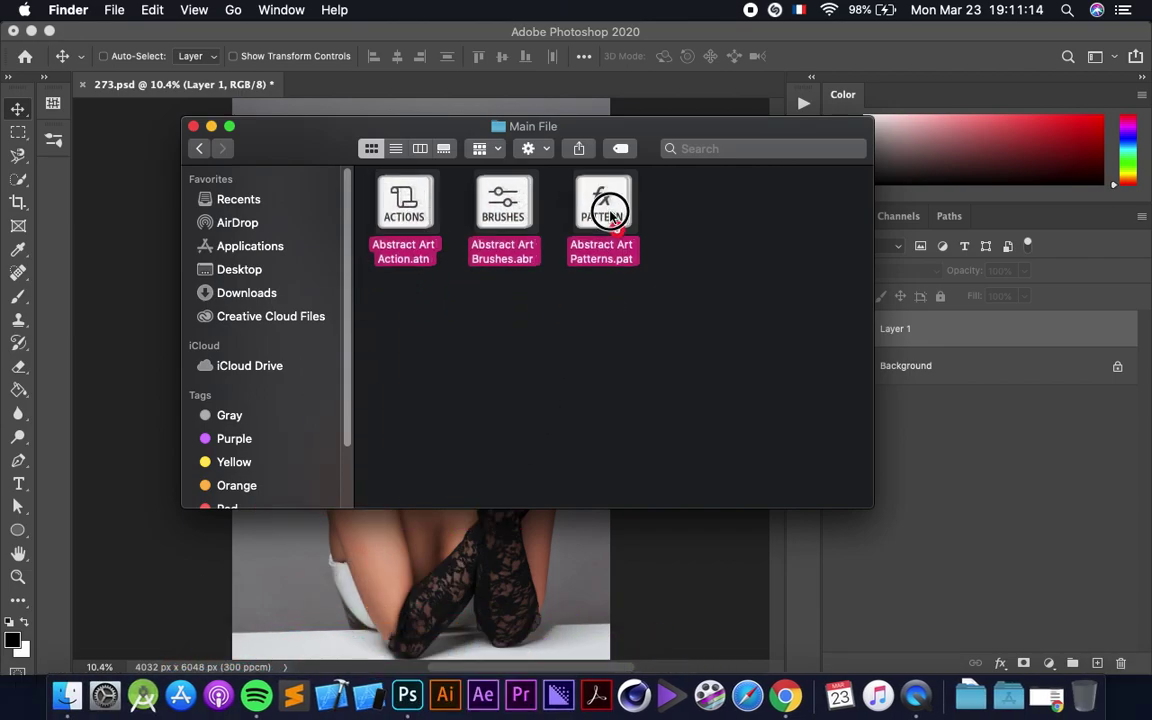
click(652, 558)
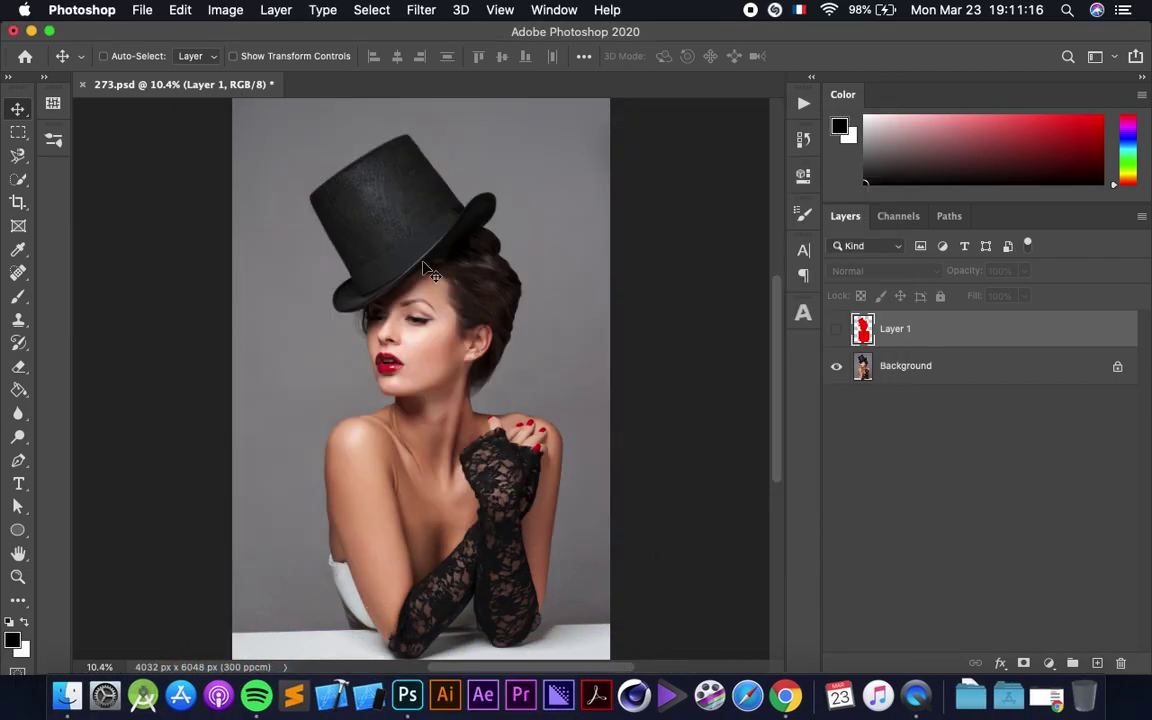
Load Abstract Art Action.atn into the Actions panel, adding the Abstract Art PS Action set.
click(553, 10)
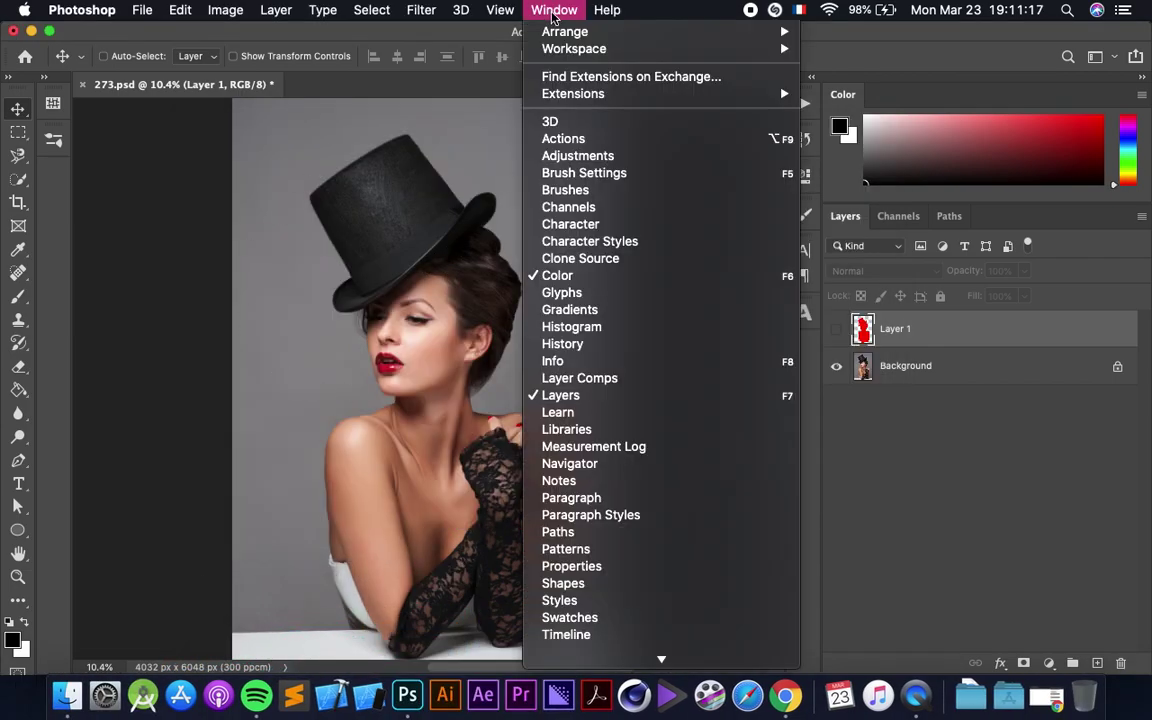
click(576, 138)
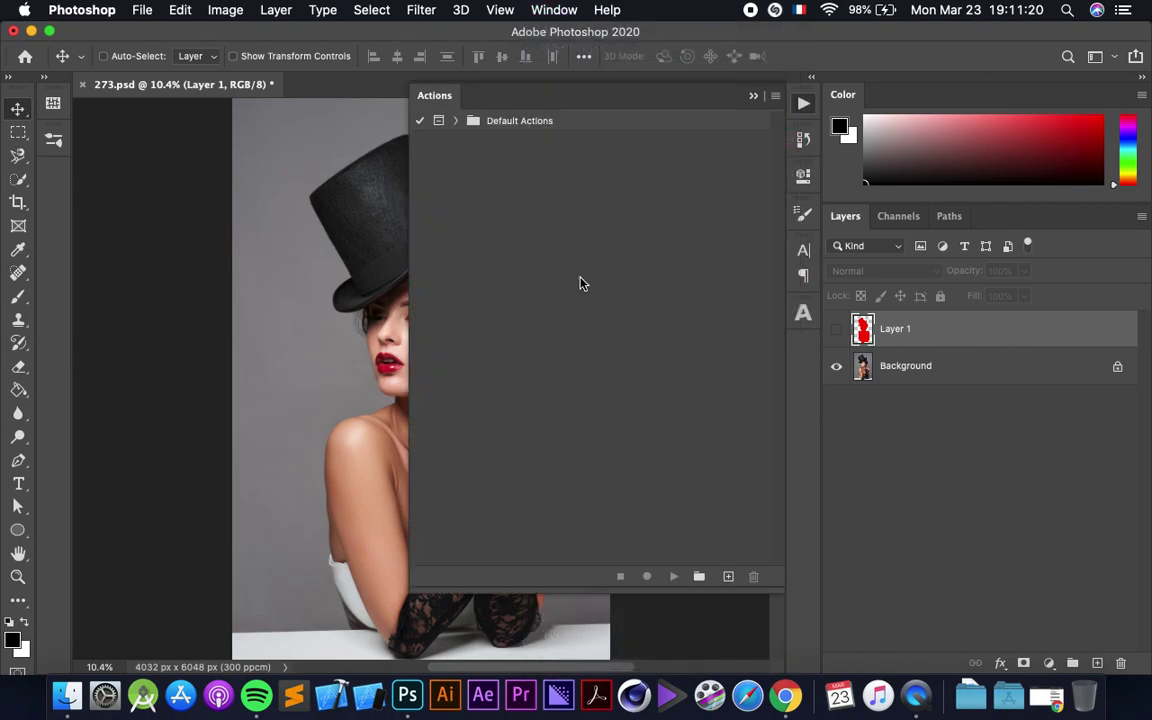
click(775, 96)
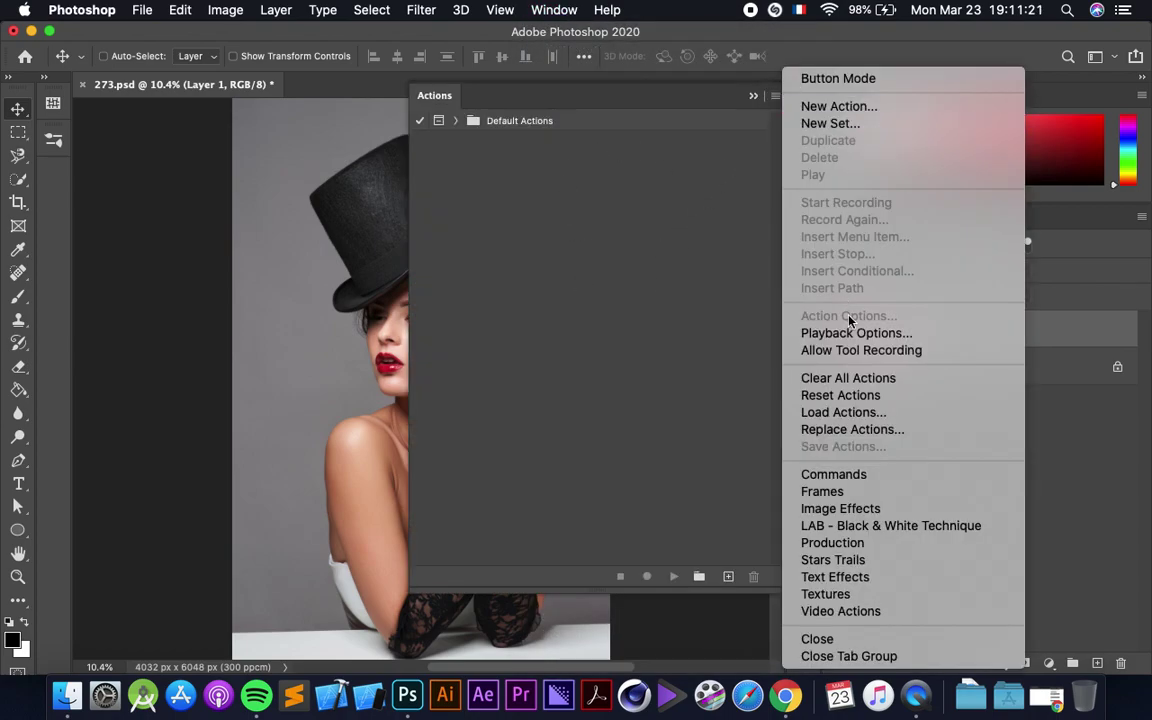
click(862, 414)
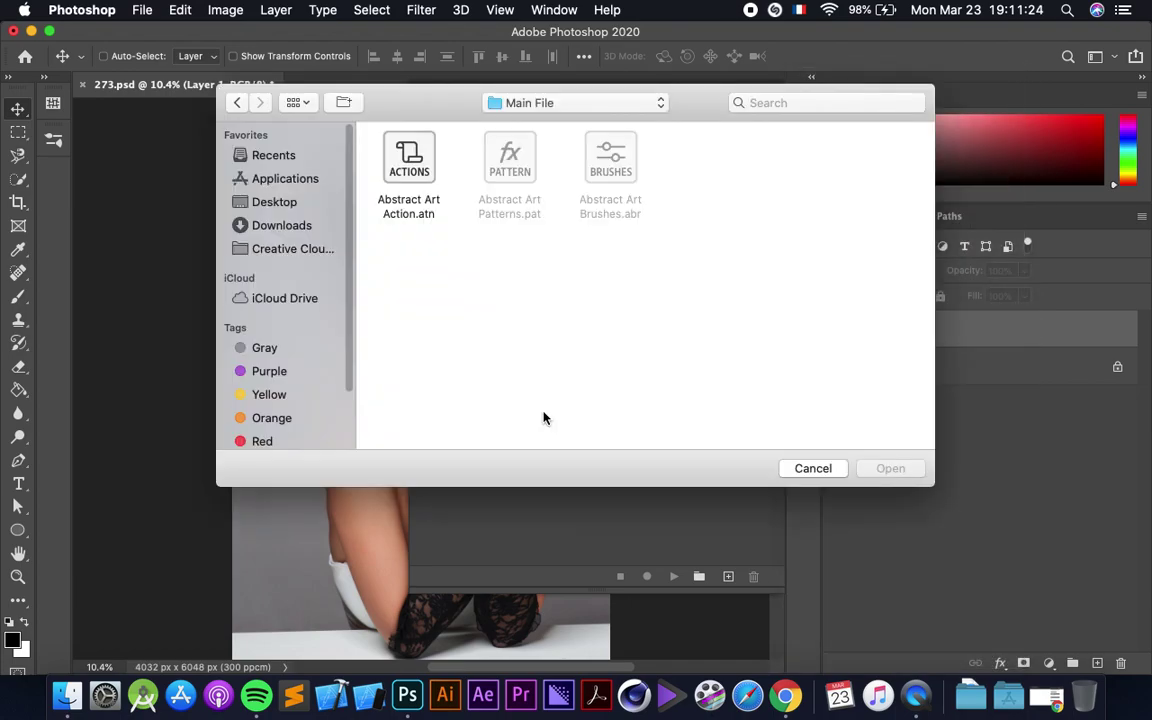
click(410, 212)
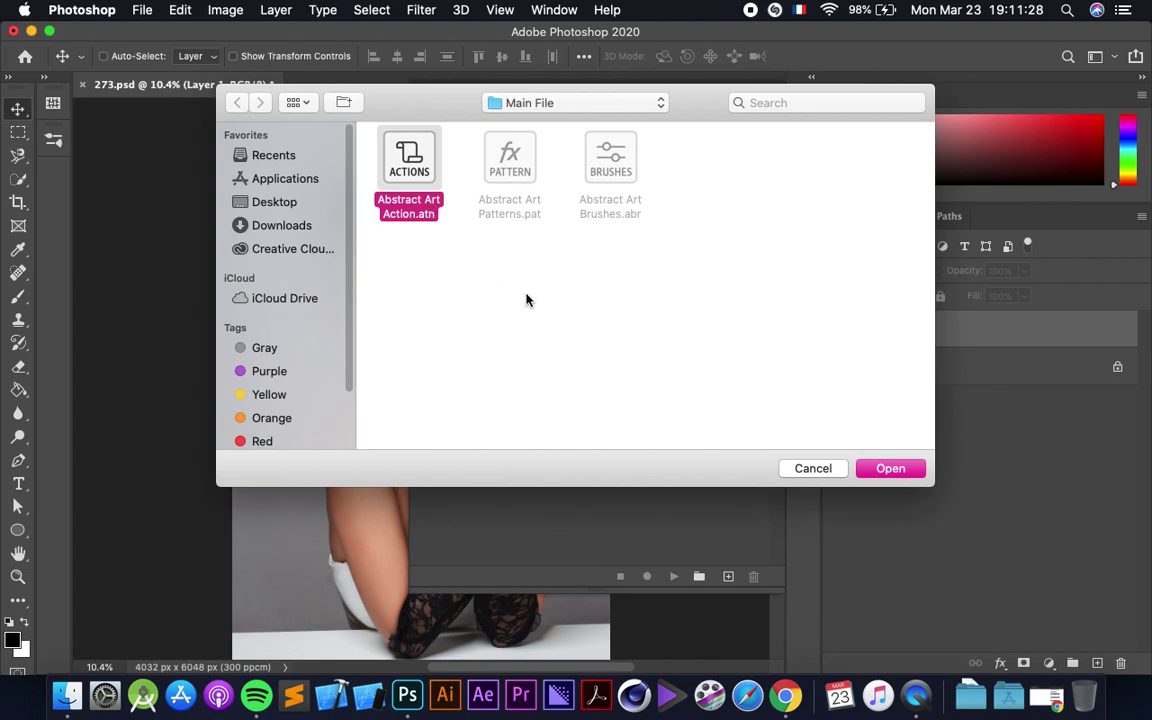
click(895, 470)
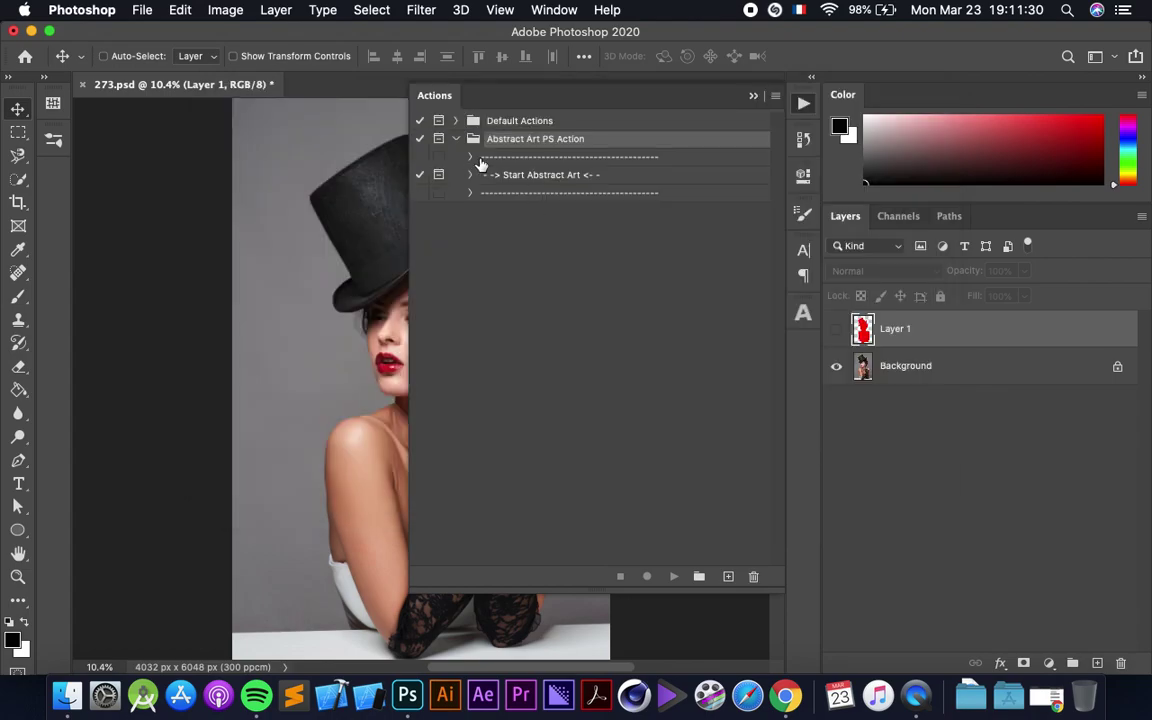
click(53, 103)
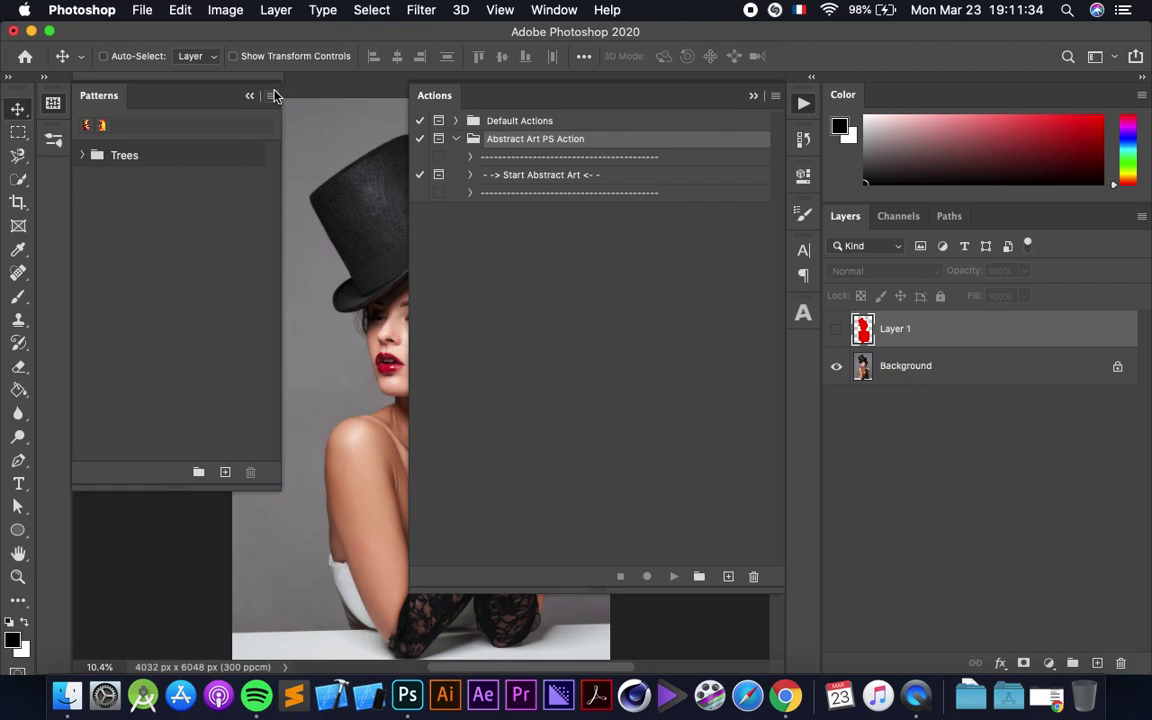
Import Abstract Art Patterns.pat into the Patterns panel and expand its two-pattern group.
click(553, 10)
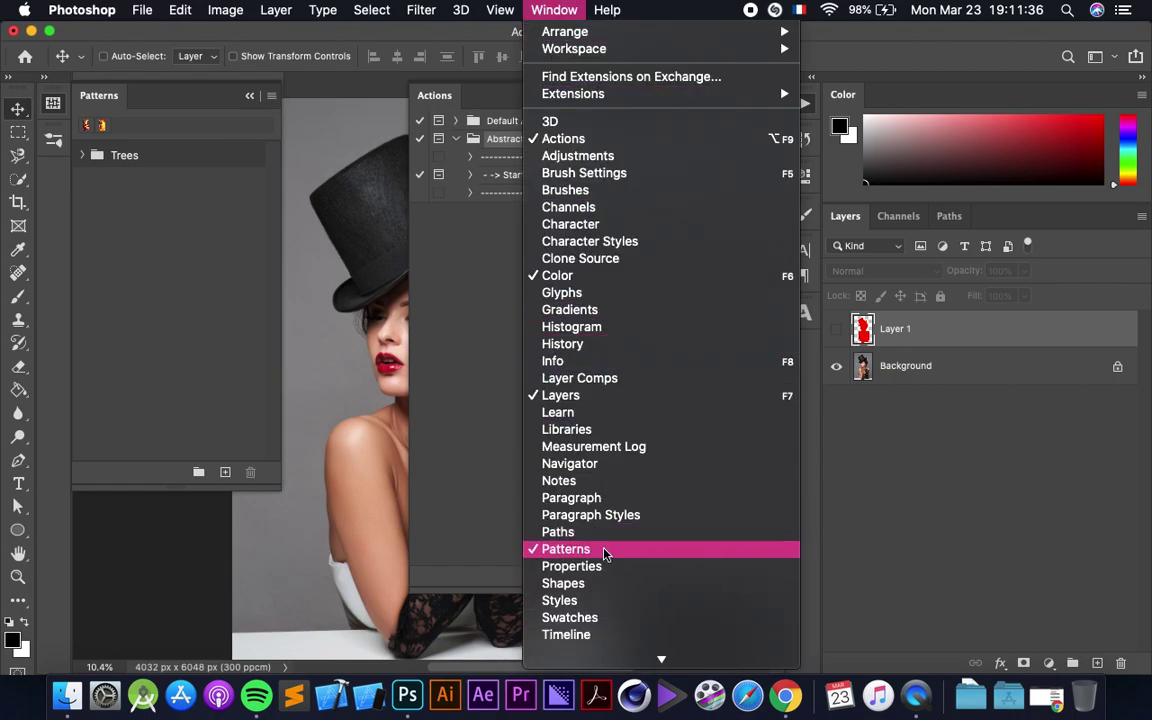
click(202, 164)
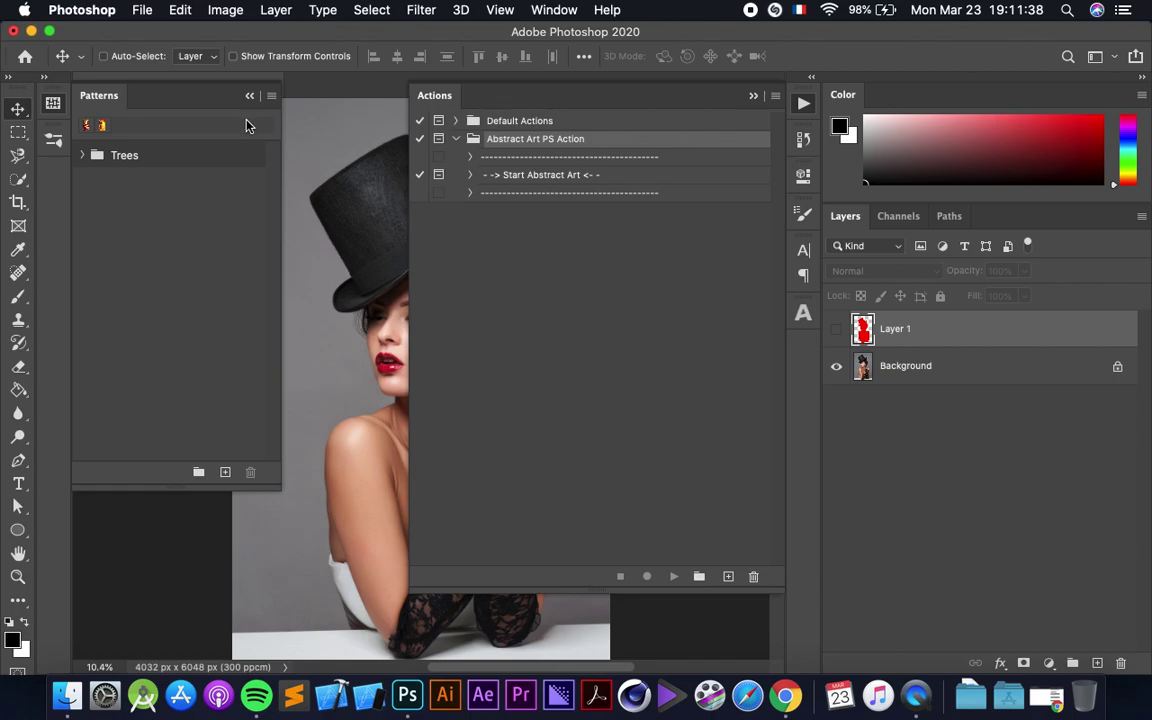
click(273, 98)
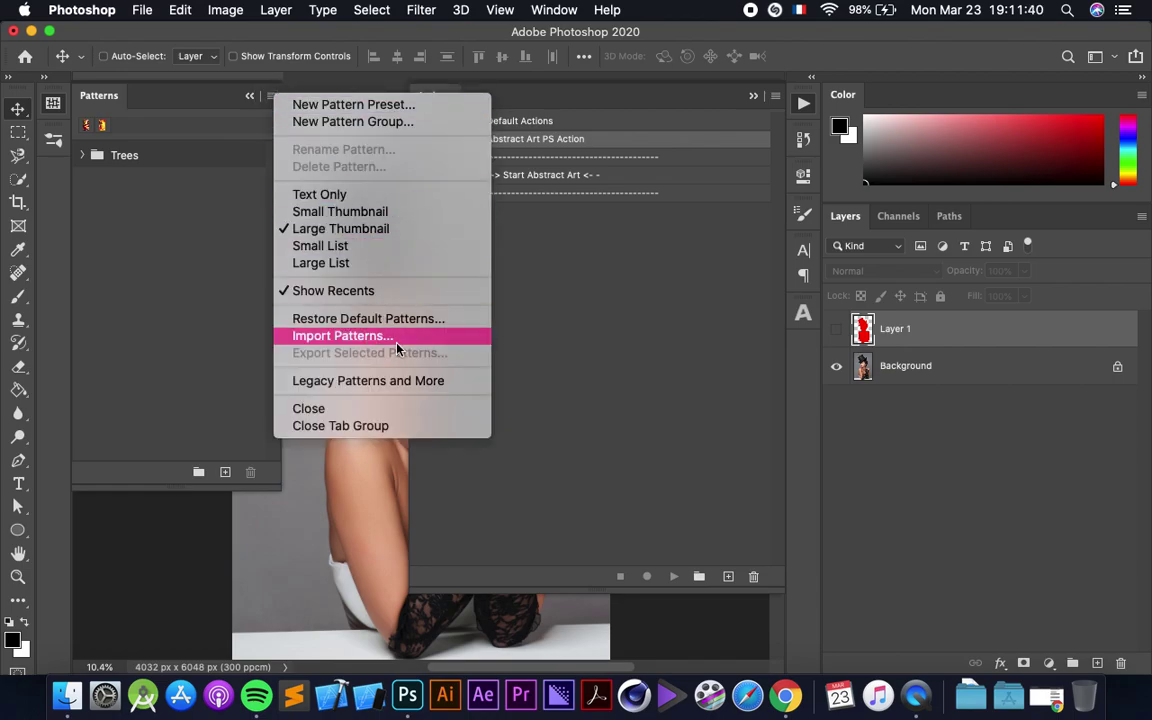
click(369, 337)
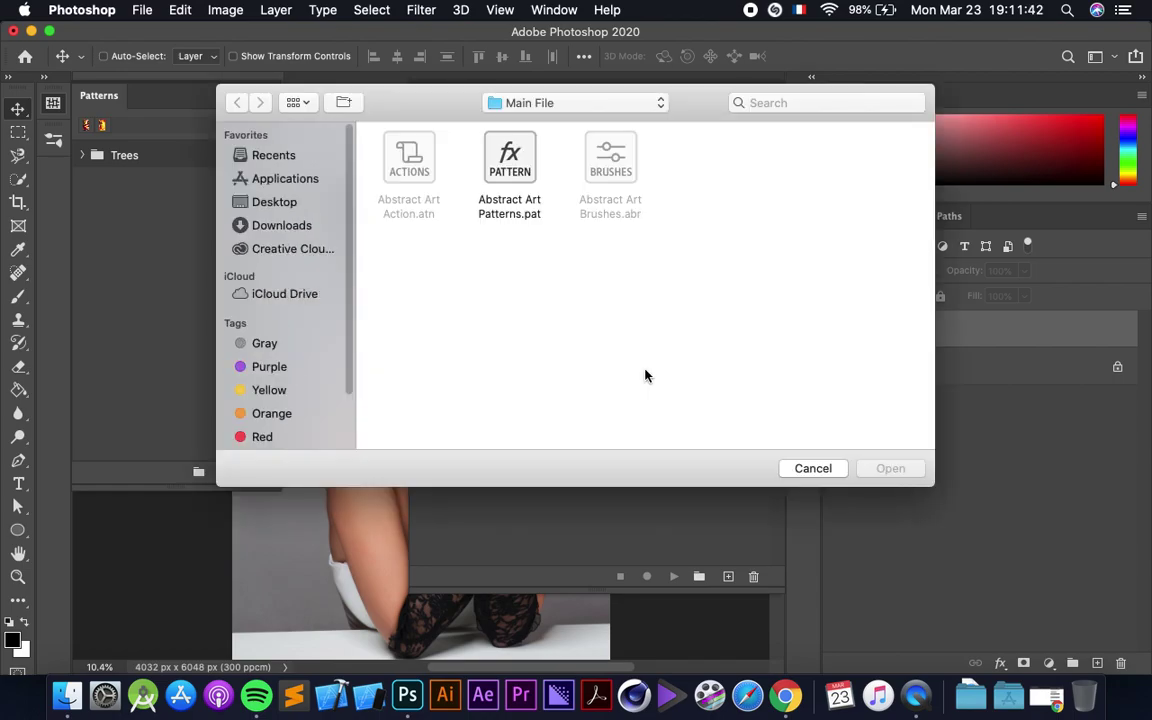
click(513, 183)
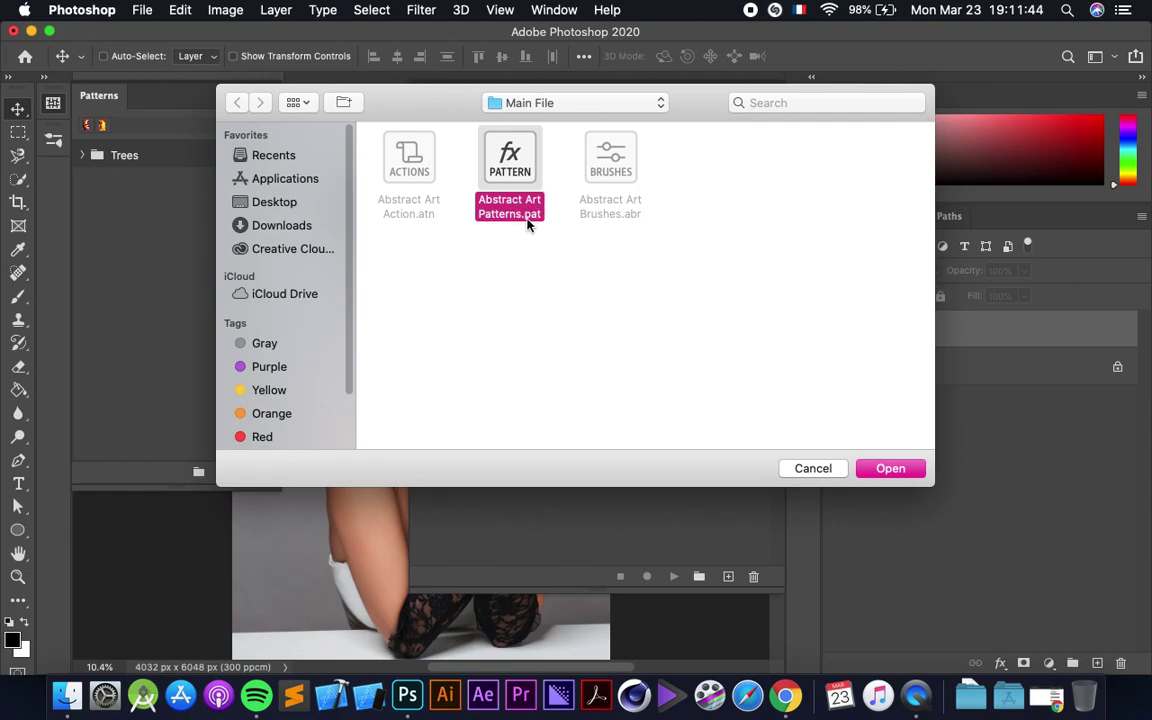
click(891, 468)
click(83, 181)
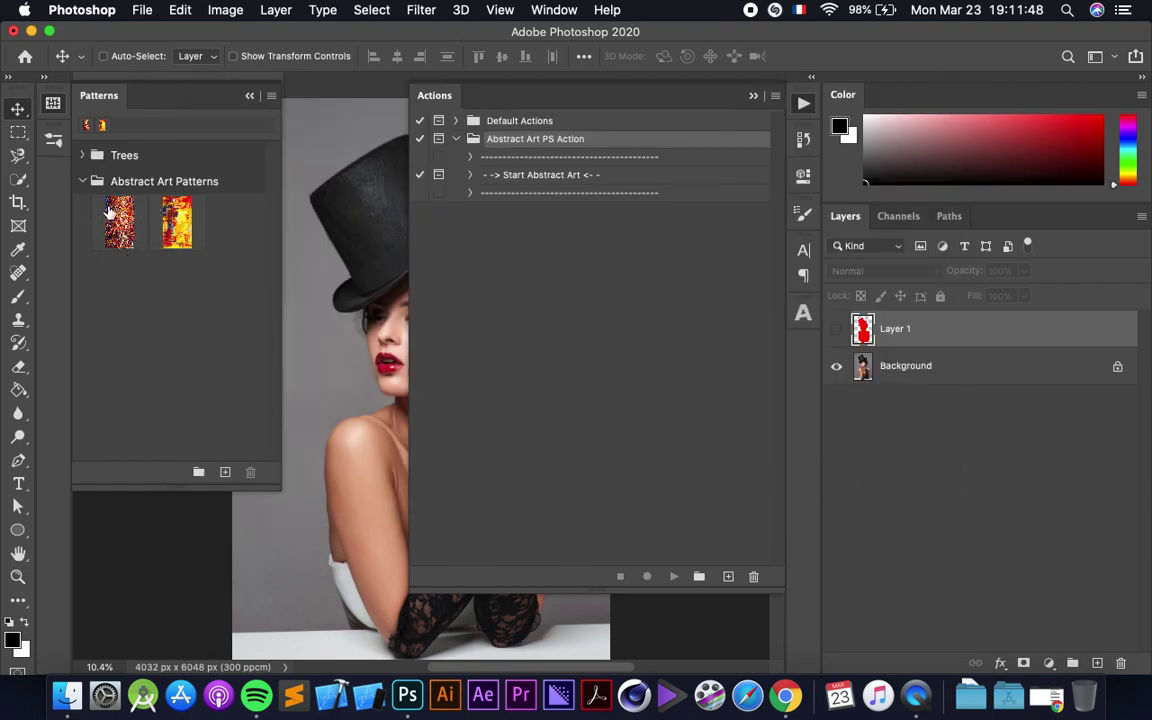
click(50, 142)
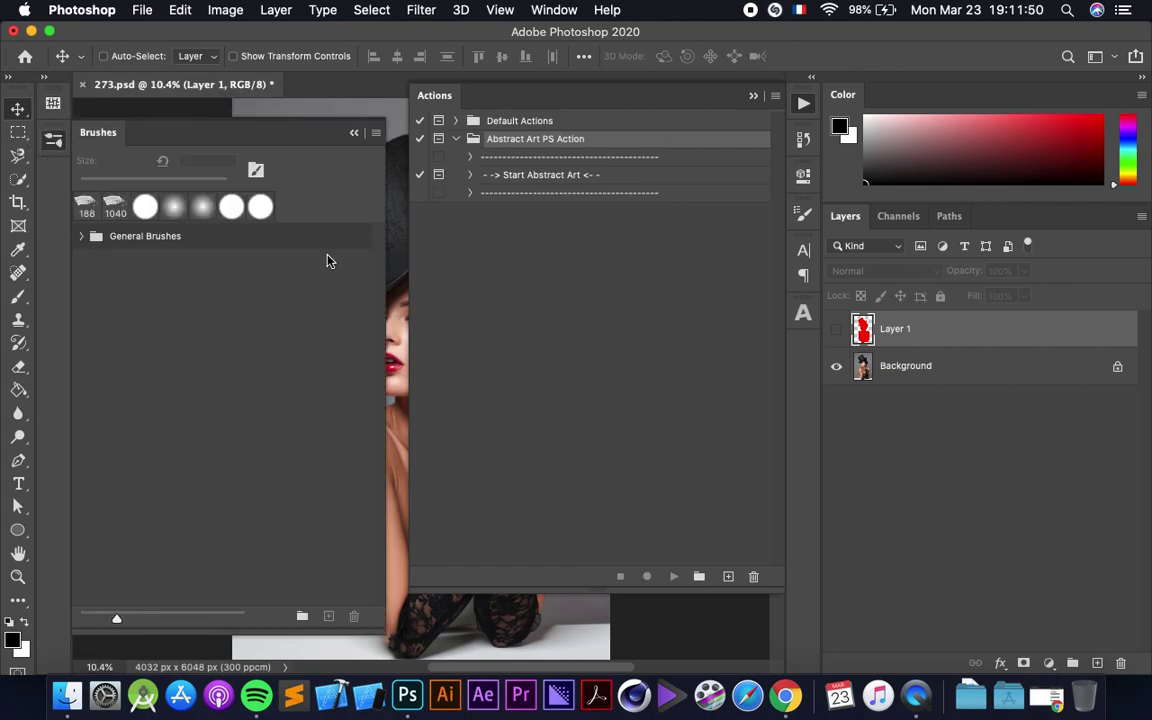
Import the Abstract Art Brushes.abr brush set into the Brushes panel.
click(607, 10)
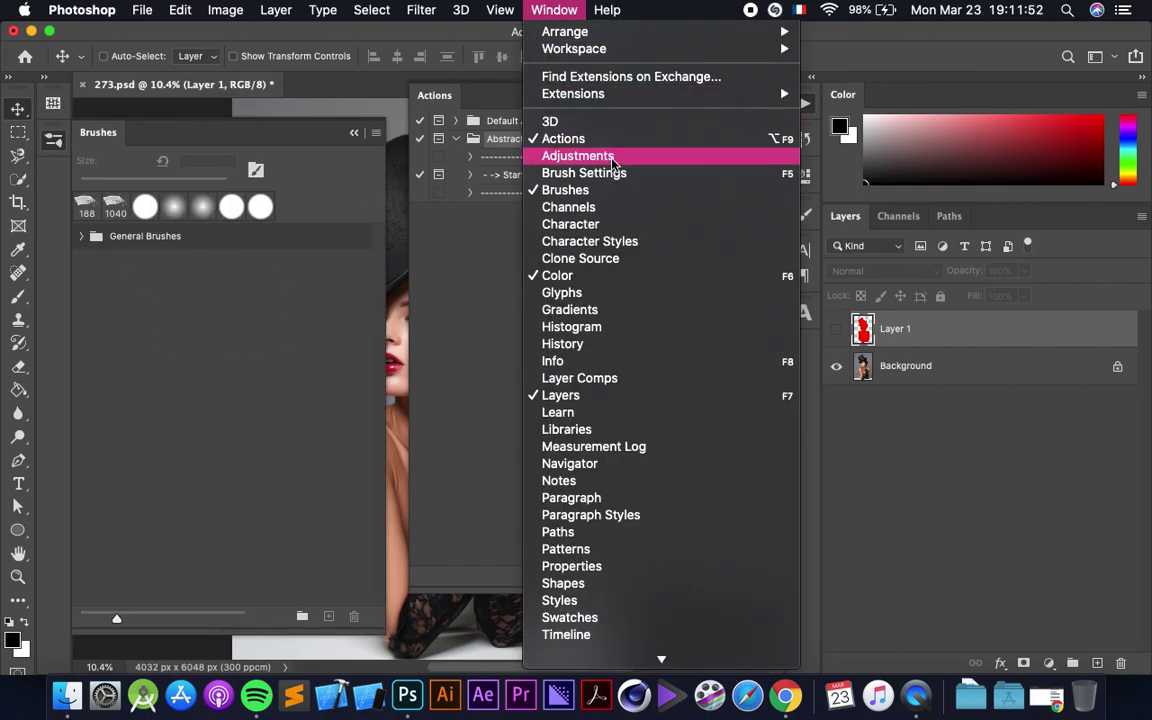
click(193, 272)
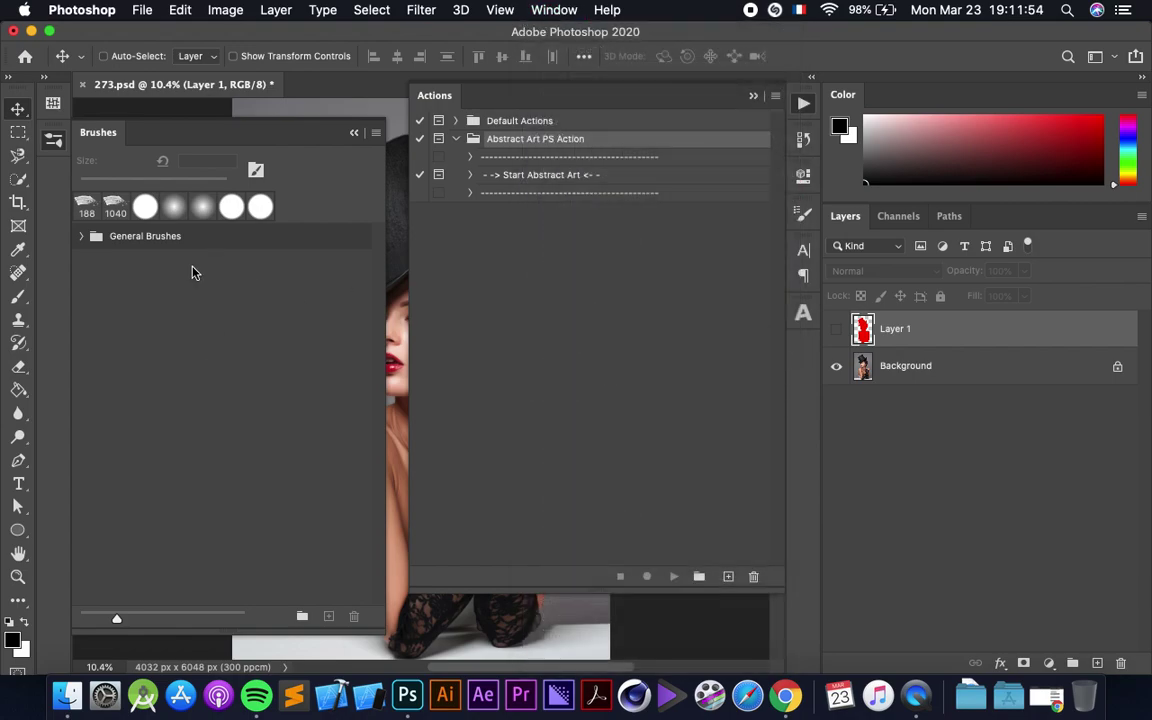
click(376, 132)
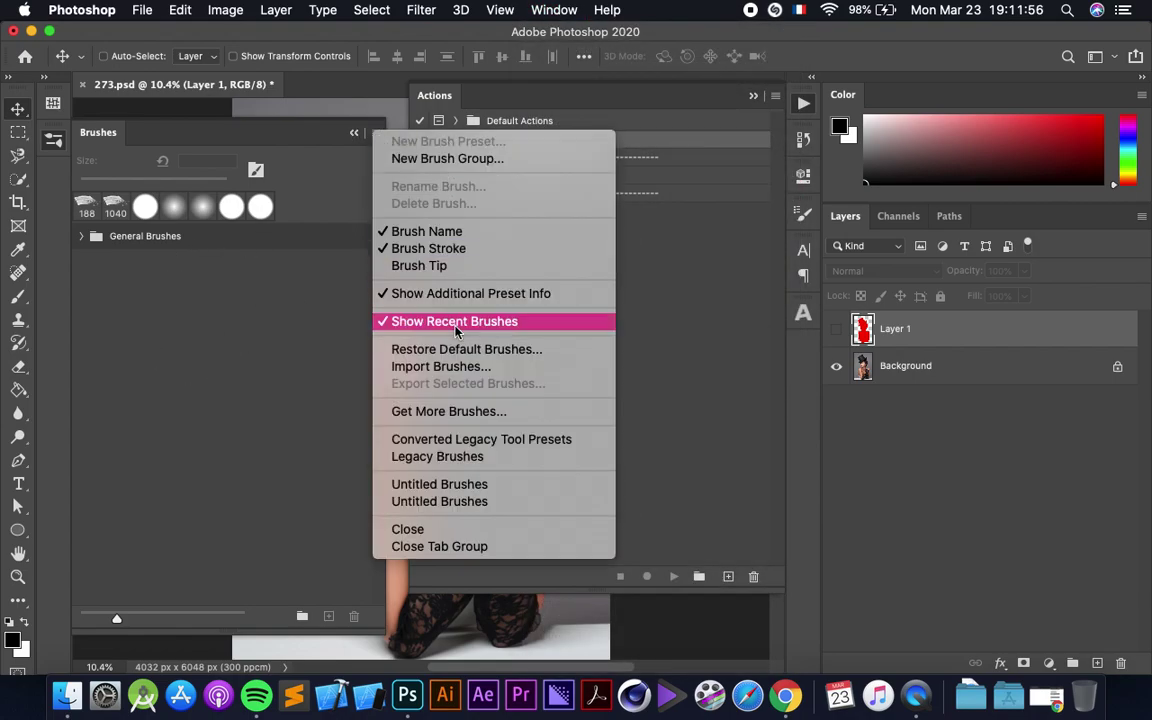
click(420, 368)
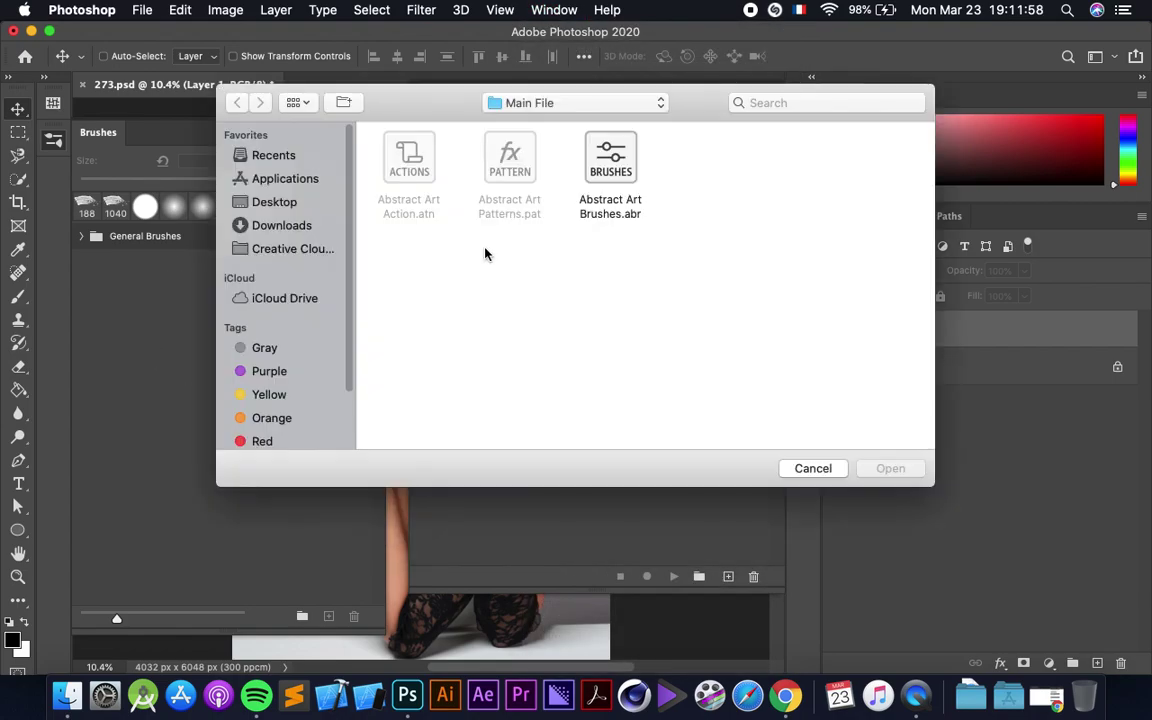
click(599, 188)
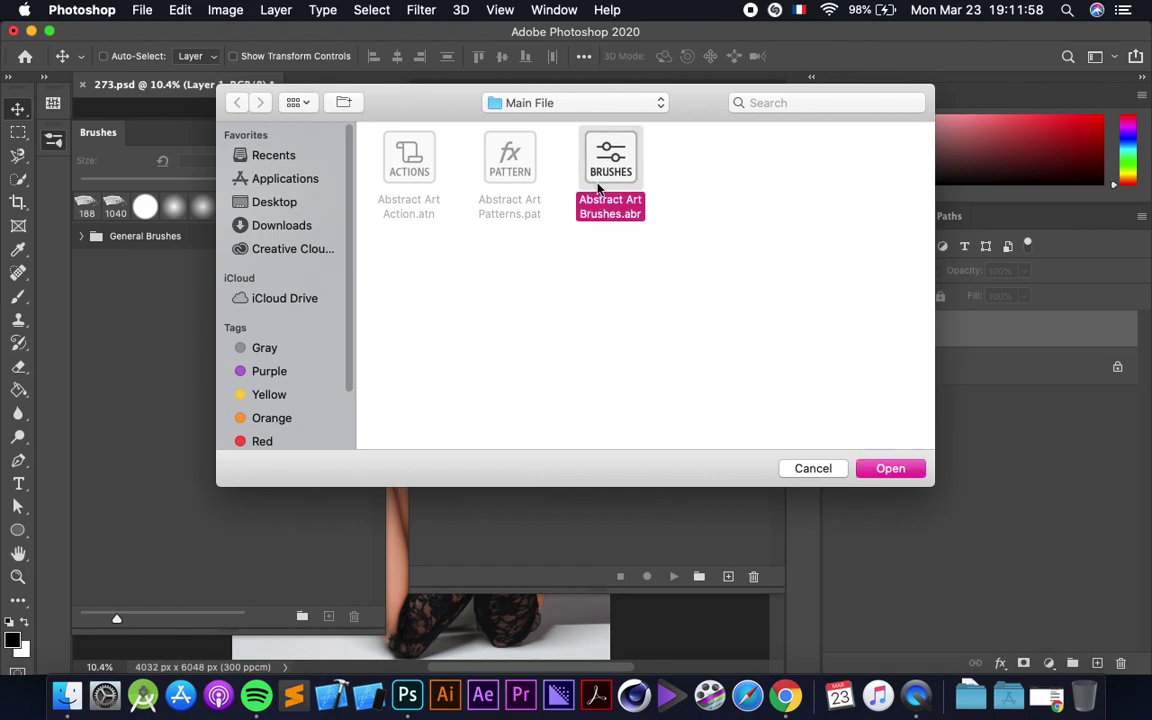
click(883, 468)
Check the Abstract Art Brushes group, then collapse it and close the Brushes and Actions panels.
click(82, 262)
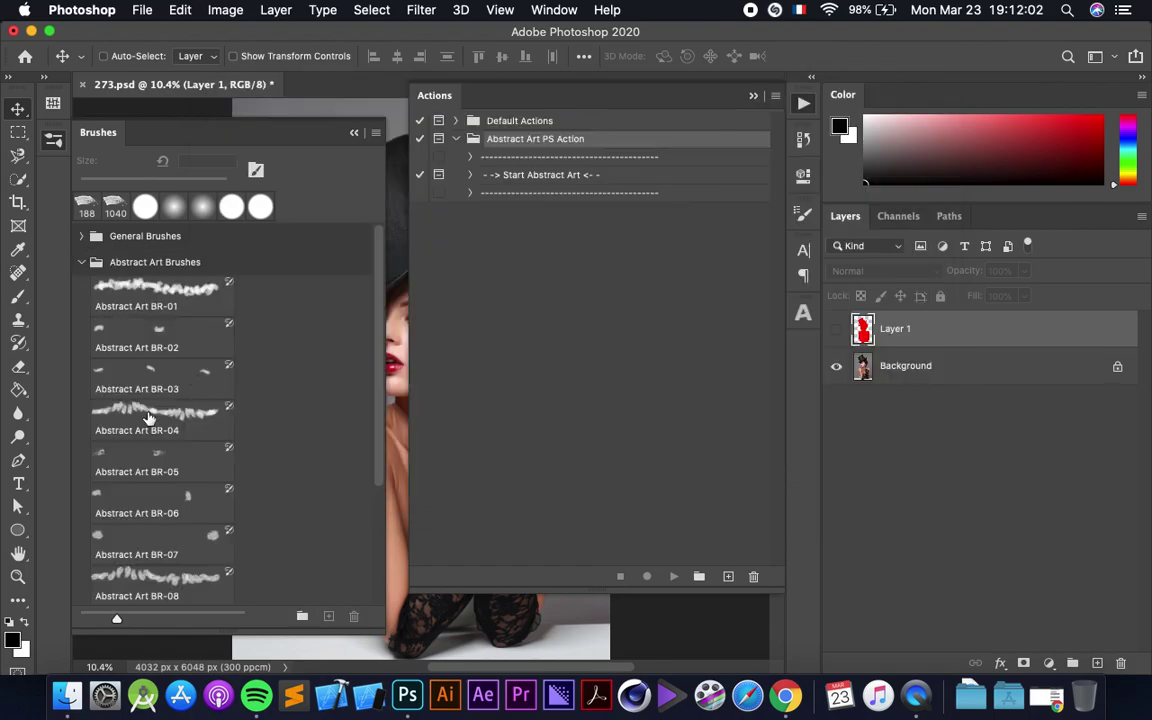
scroll(212, 420, down, 3)
scroll(212, 420, up, 3)
click(82, 262)
click(53, 138)
click(802, 103)
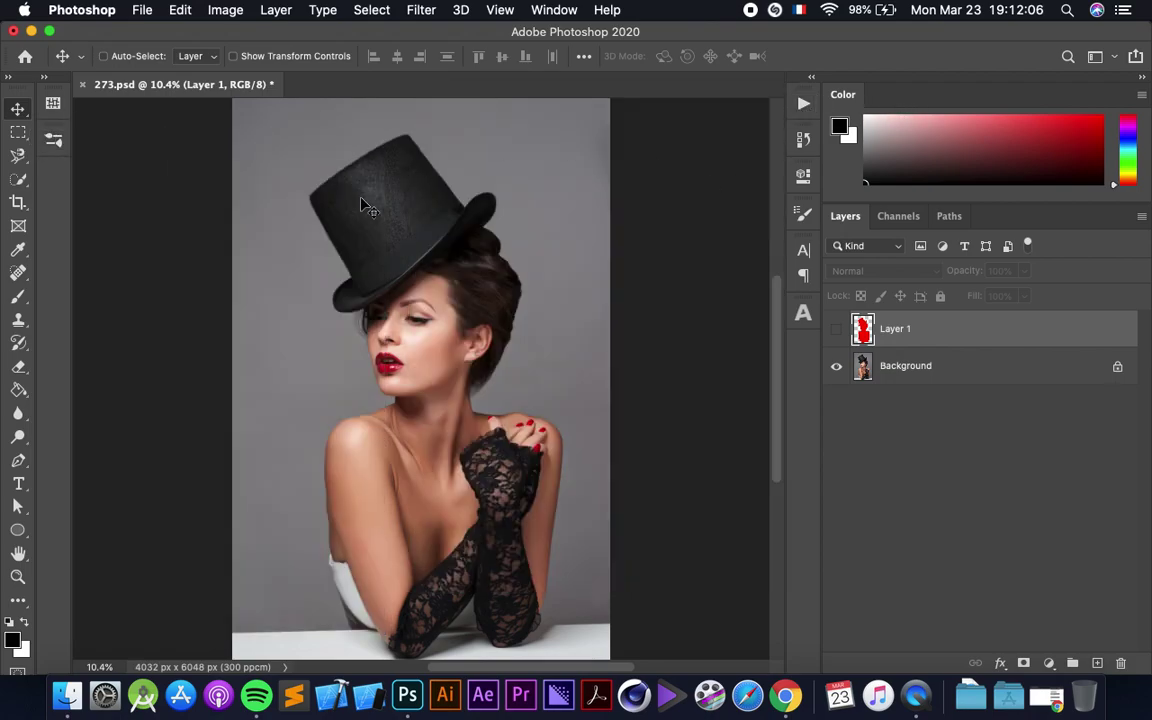
Set the image size to 2500 × 3750 px with constrained proportions and fit it on screen.
click(222, 10)
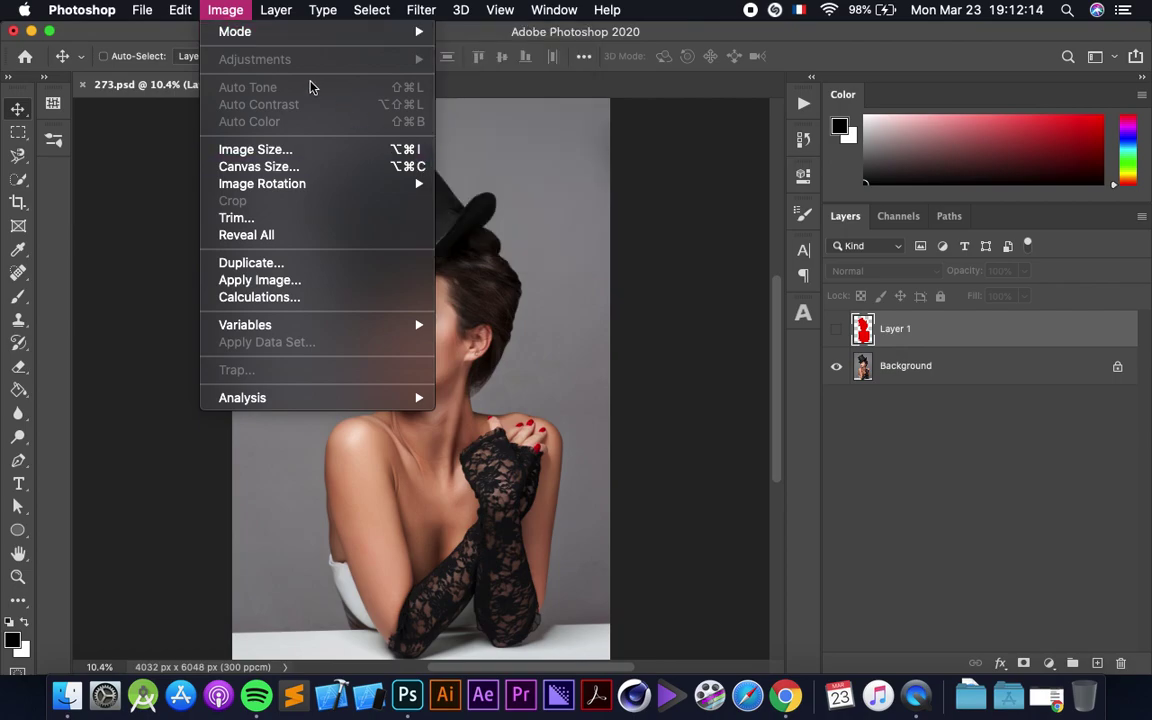
click(287, 153)
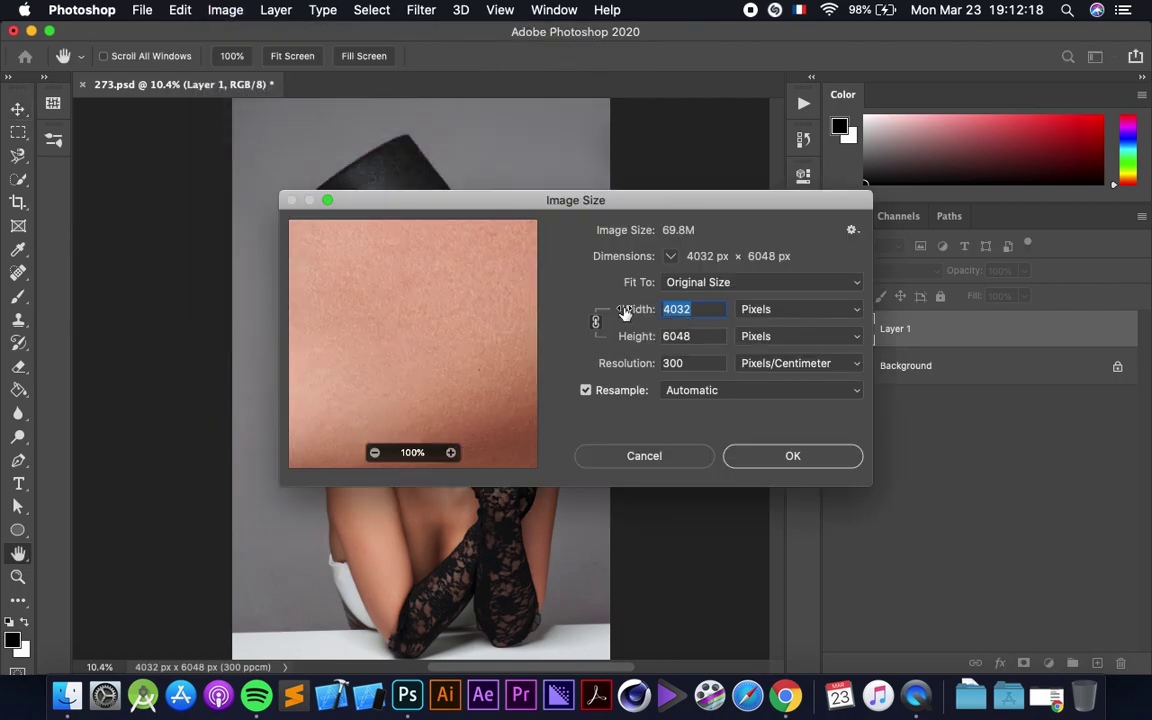
text(2500)
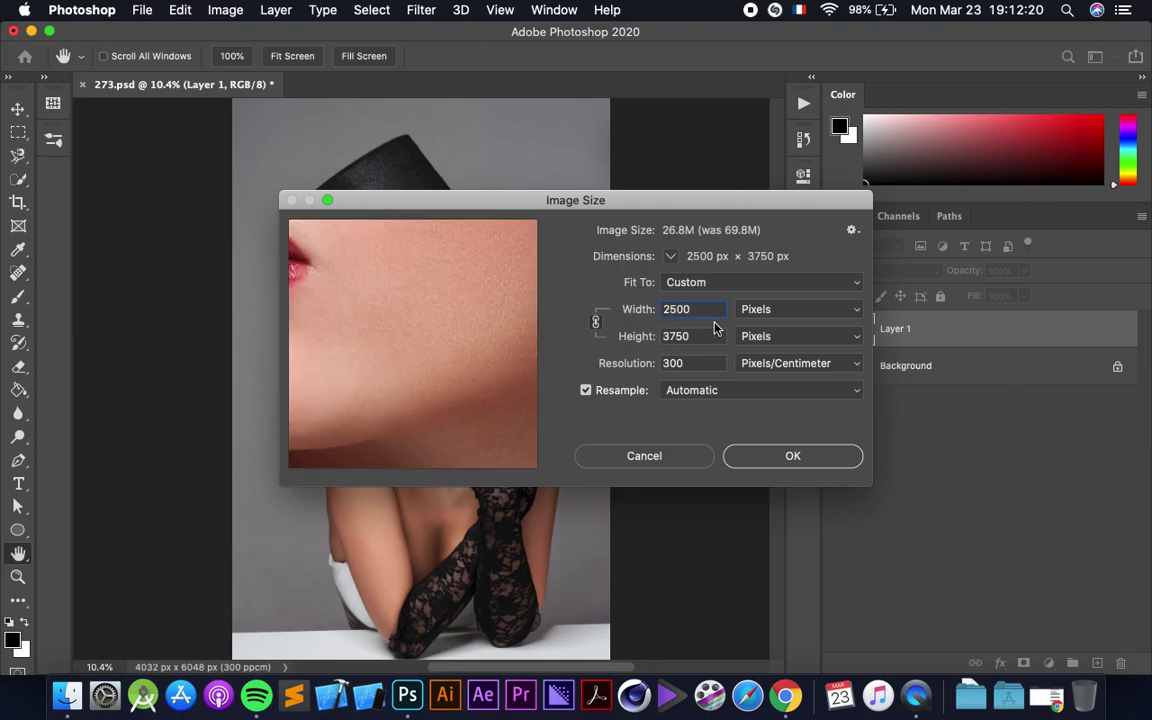
double_click(689, 309)
key(Return)
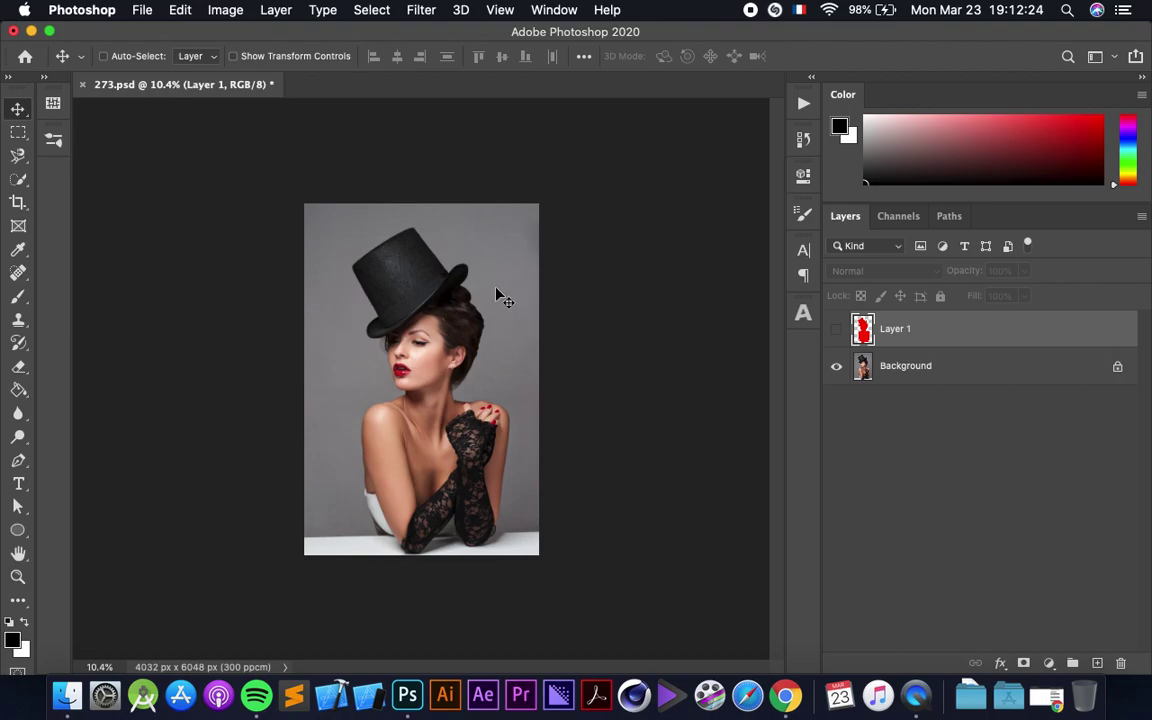
key(super+0)
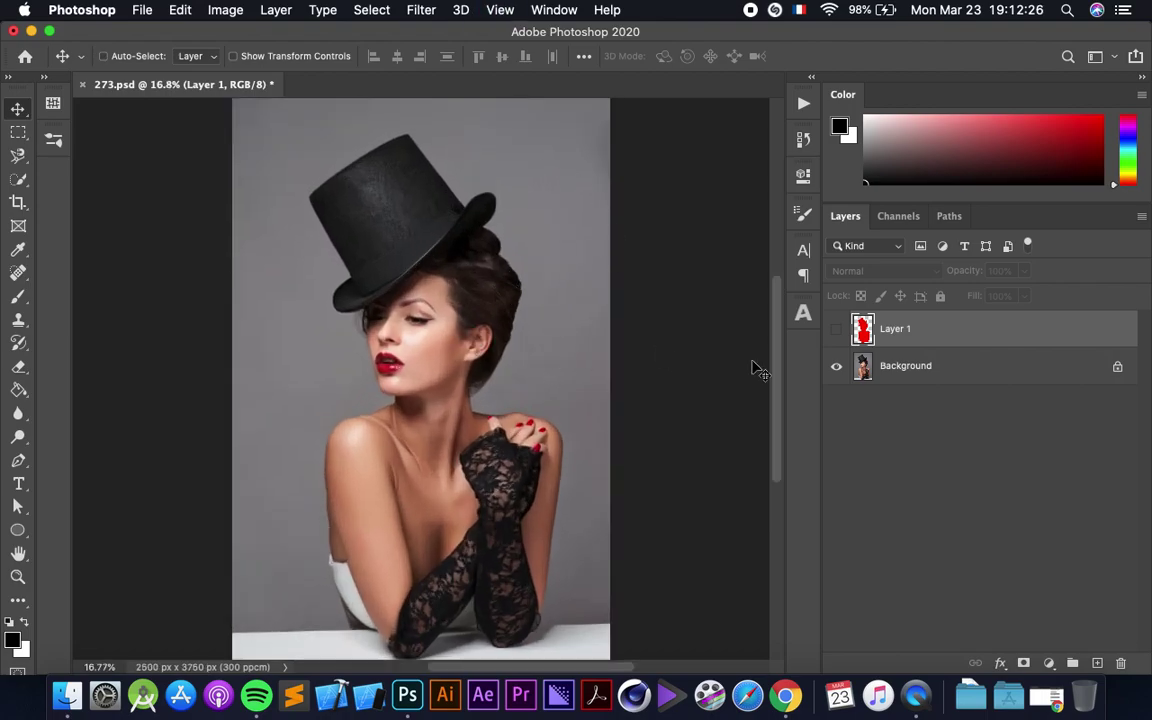
Add a new empty layer named 'brush' above Background.
click(837, 335)
click(837, 335)
key(super+shift+alt+n)
double_click(893, 330)
text(brush)
key(Return)
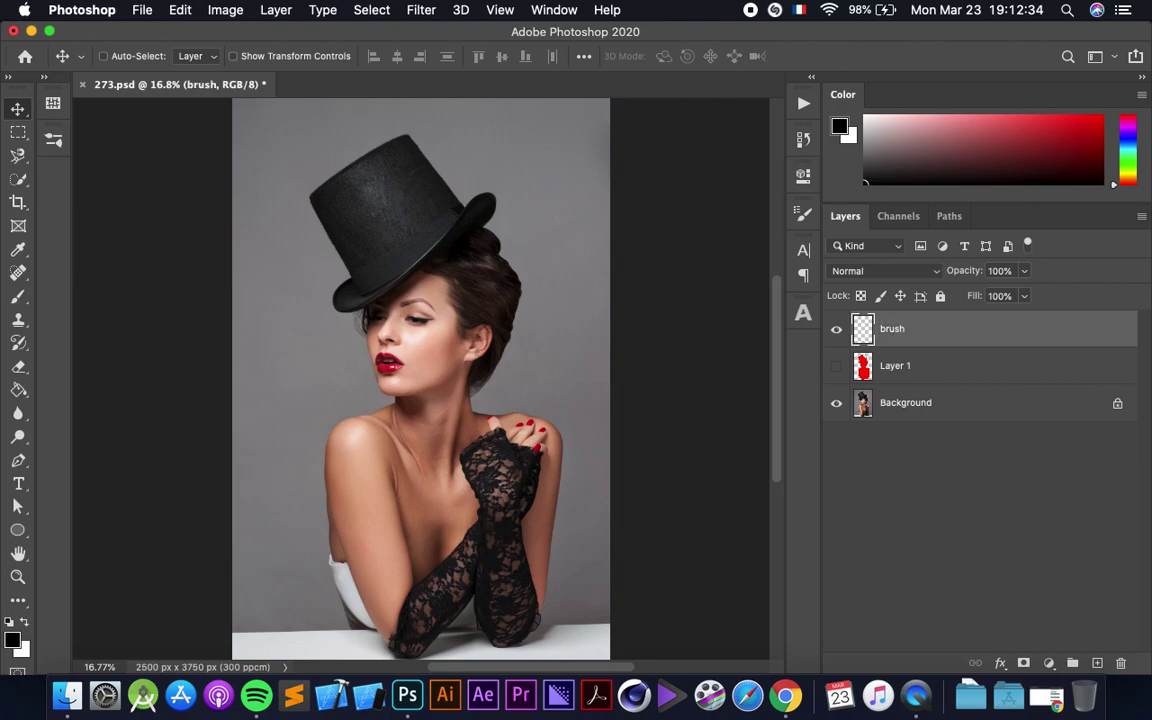
Delete Layer 1 and switch to the Quick Selection Tool.
click(905, 367)
key(Delete)
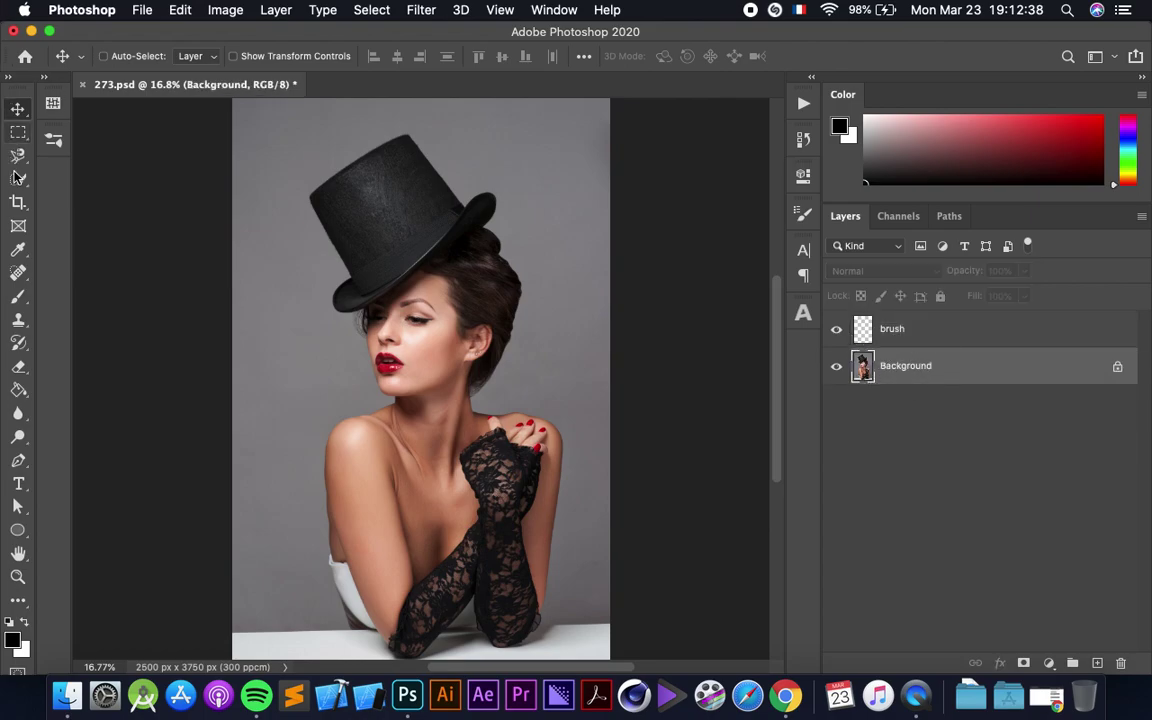
click(18, 178)
click(100, 190)
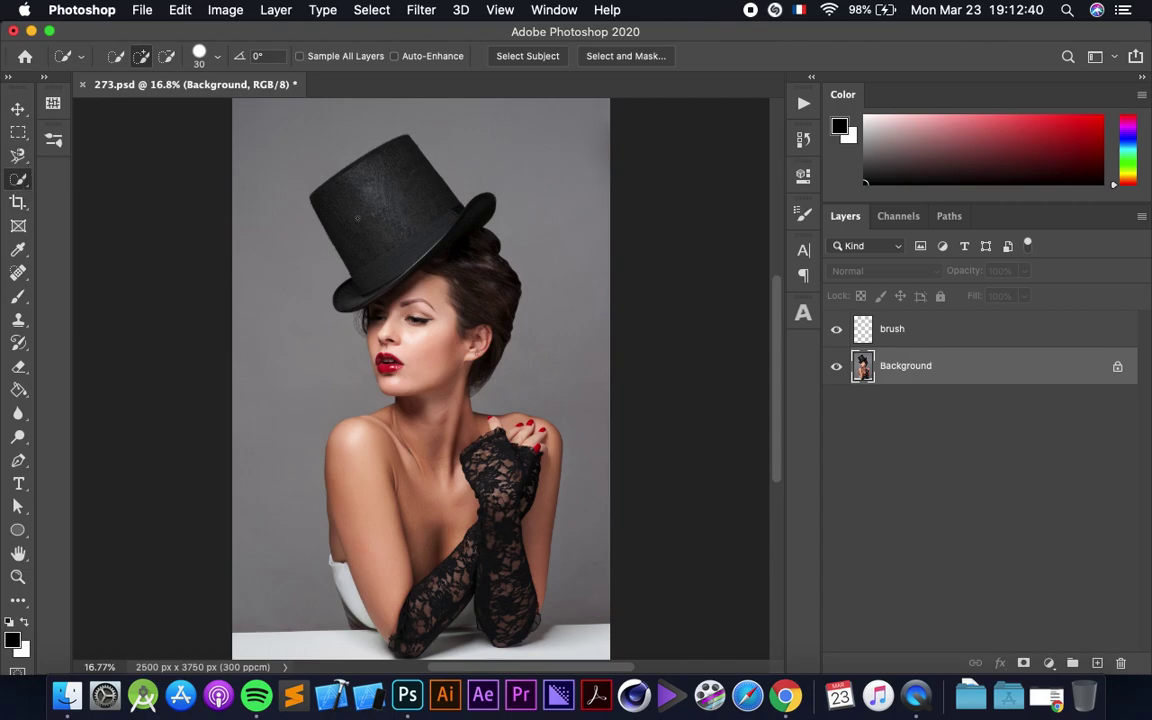
Quick-select the woman's whole figure, from top hat to lace gloves, on the Background layer.
mouse_move(376, 151)
mouse_down()
mouse_move(455, 336)
mouse_move(380, 366)
mouse_move(369, 509)
mouse_move(405, 631)
mouse_move(530, 568)
mouse_move(484, 405)
mouse_up()
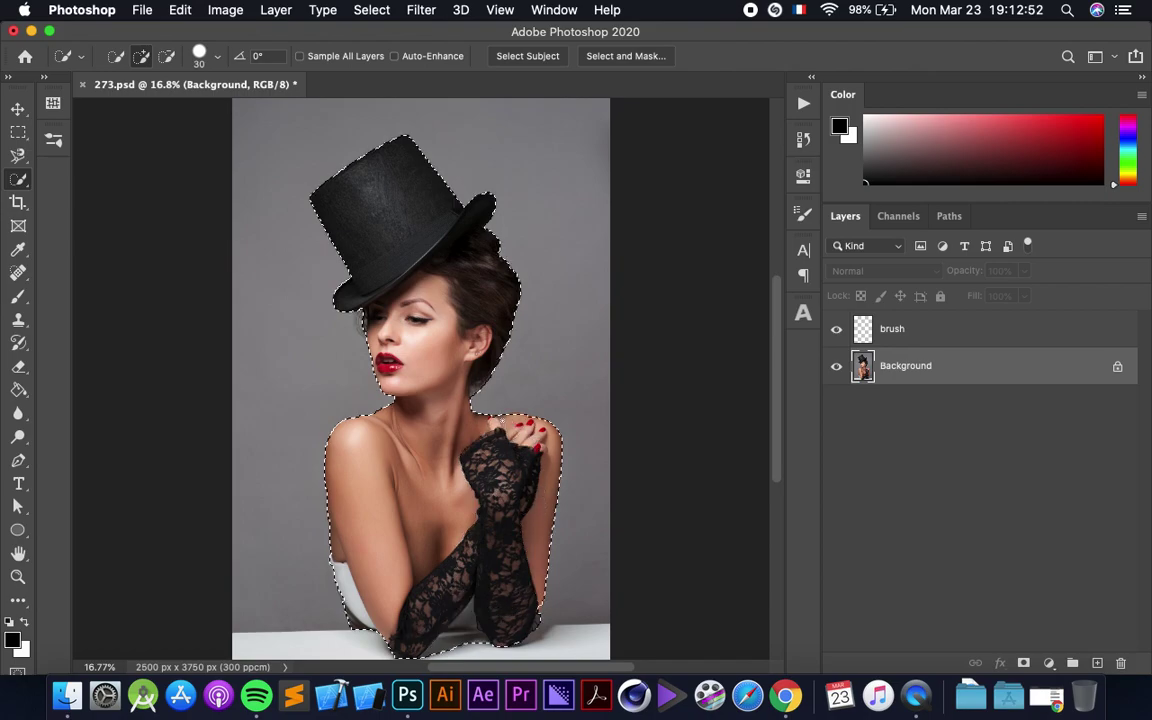
scroll(544, 311, up, 5)
scroll(544, 311, down, 5)
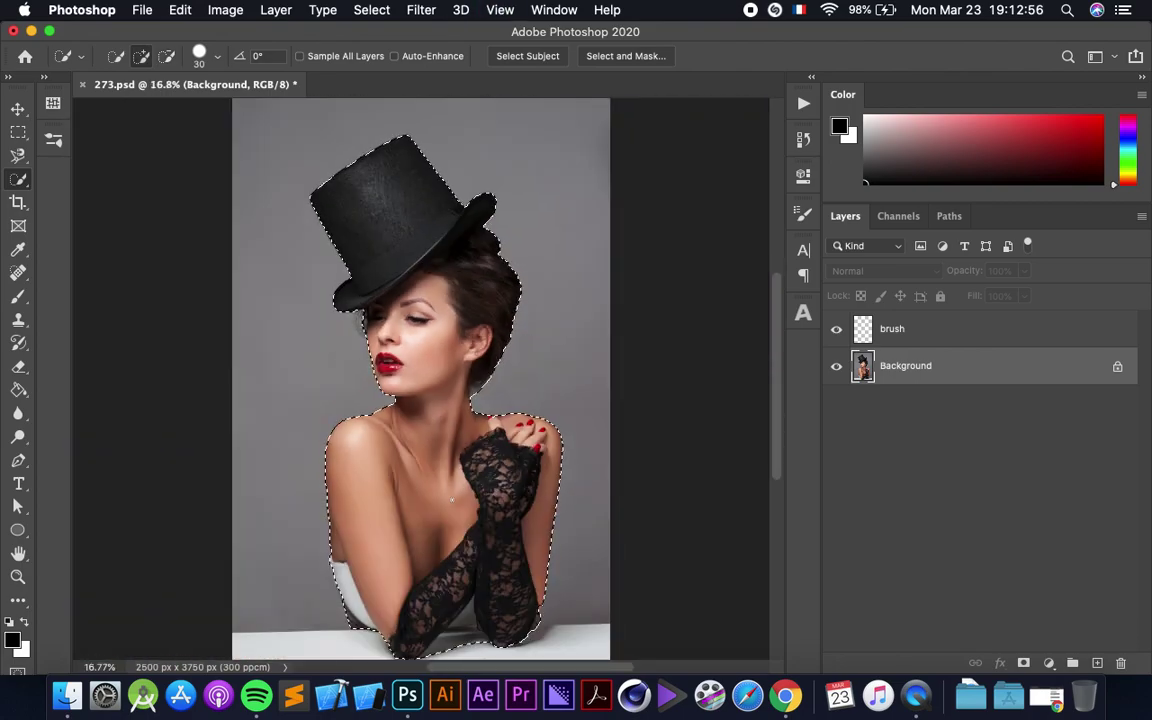
click(289, 14)
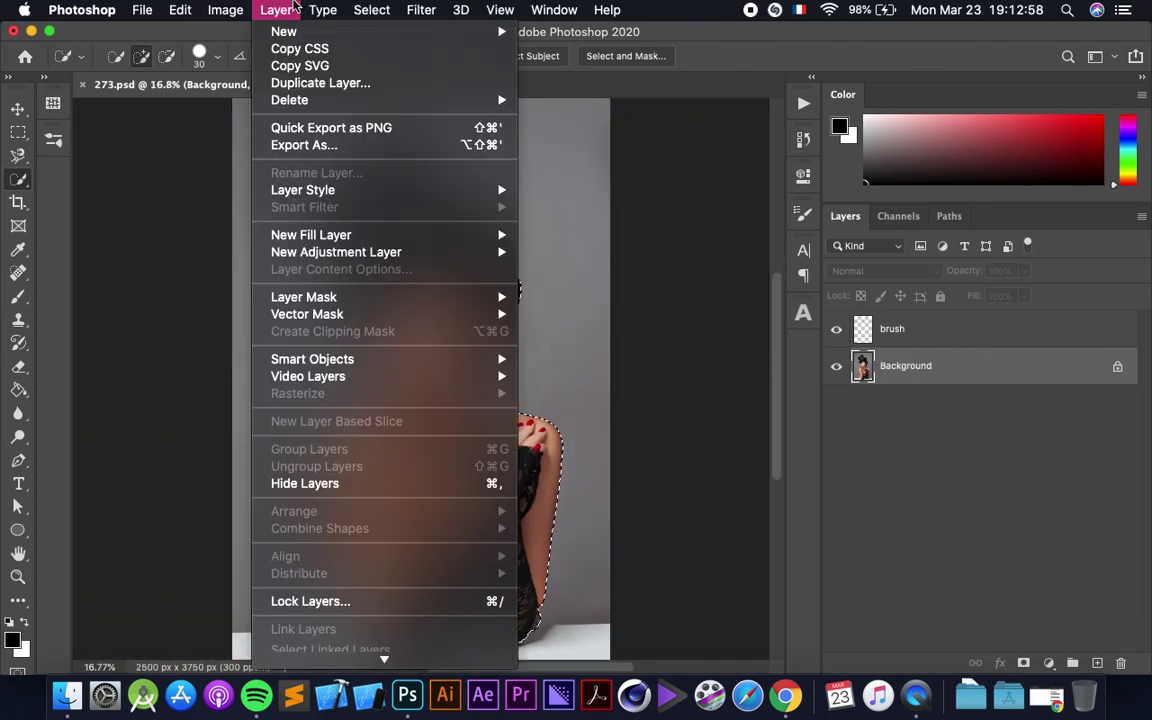
Copy the selected woman to a new layer named 'brush', replacing the old empty brush layer.
mouse_move(300, 32)
click(569, 220)
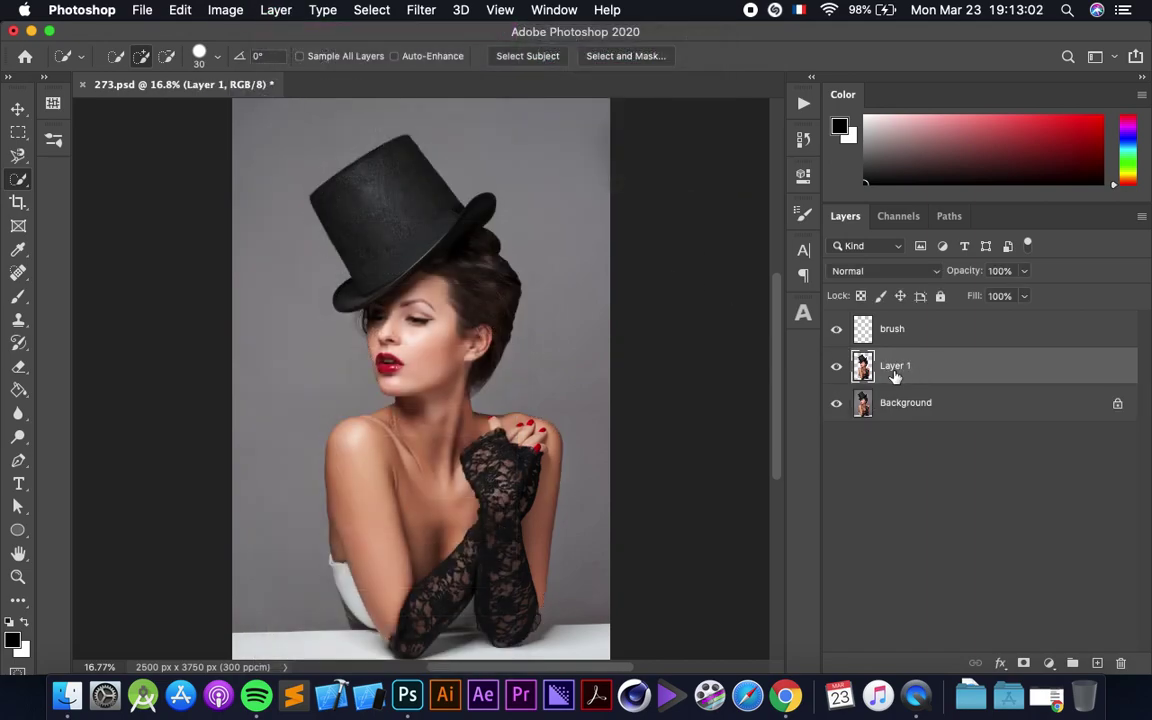
click(943, 331)
key(Delete)
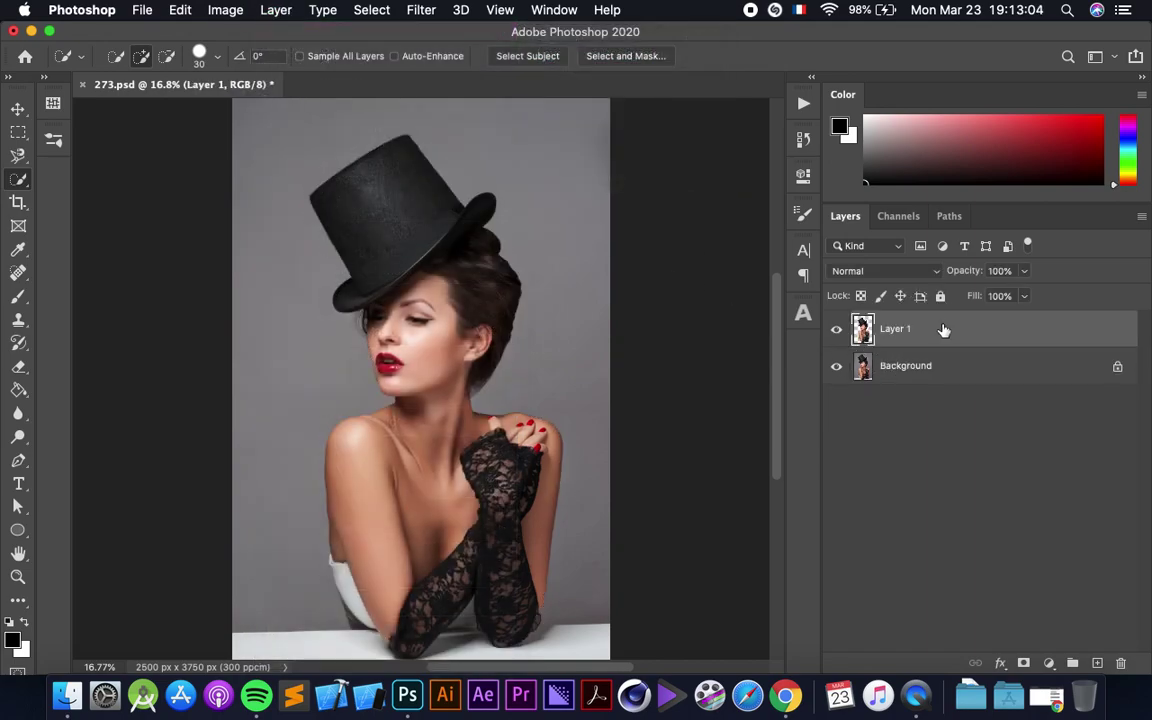
double_click(893, 329)
text(brus)
key(Return)
Fill the woman's silhouette on the brush layer with solid red and deselect.
super+click(862, 330)
click(1101, 118)
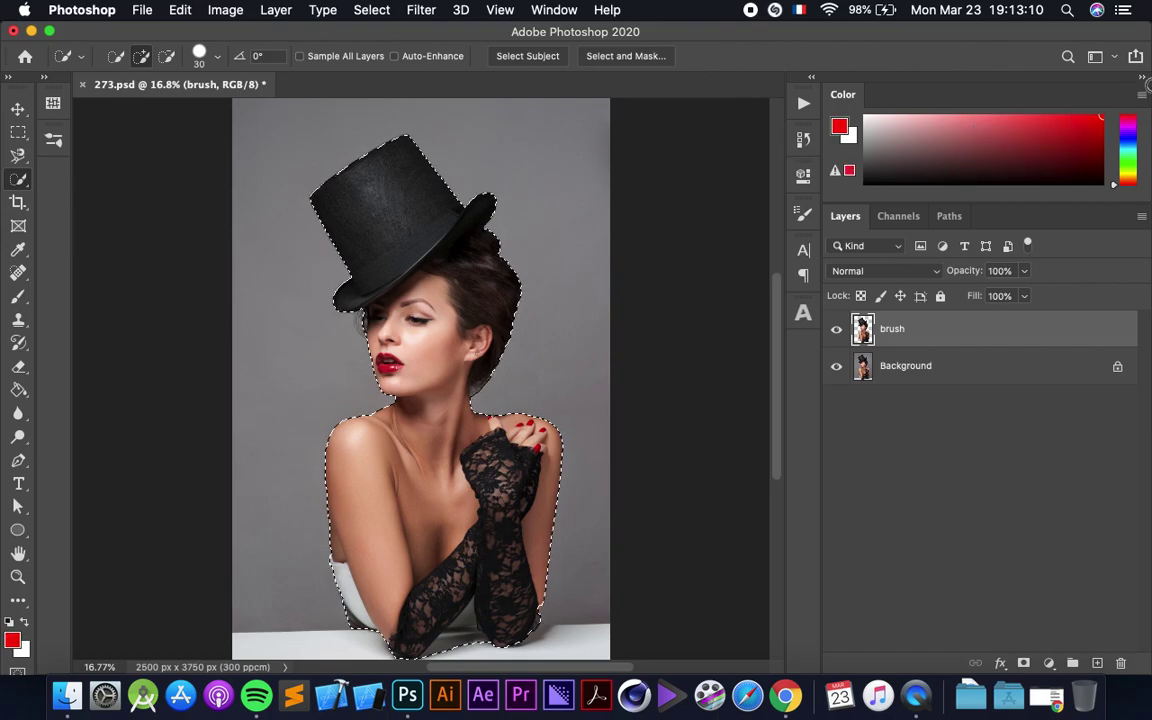
key(alt+BackSpace)
key(super+d)
key(v)
click(836, 329)
click(836, 329)
scroll(437, 307, up, 5)
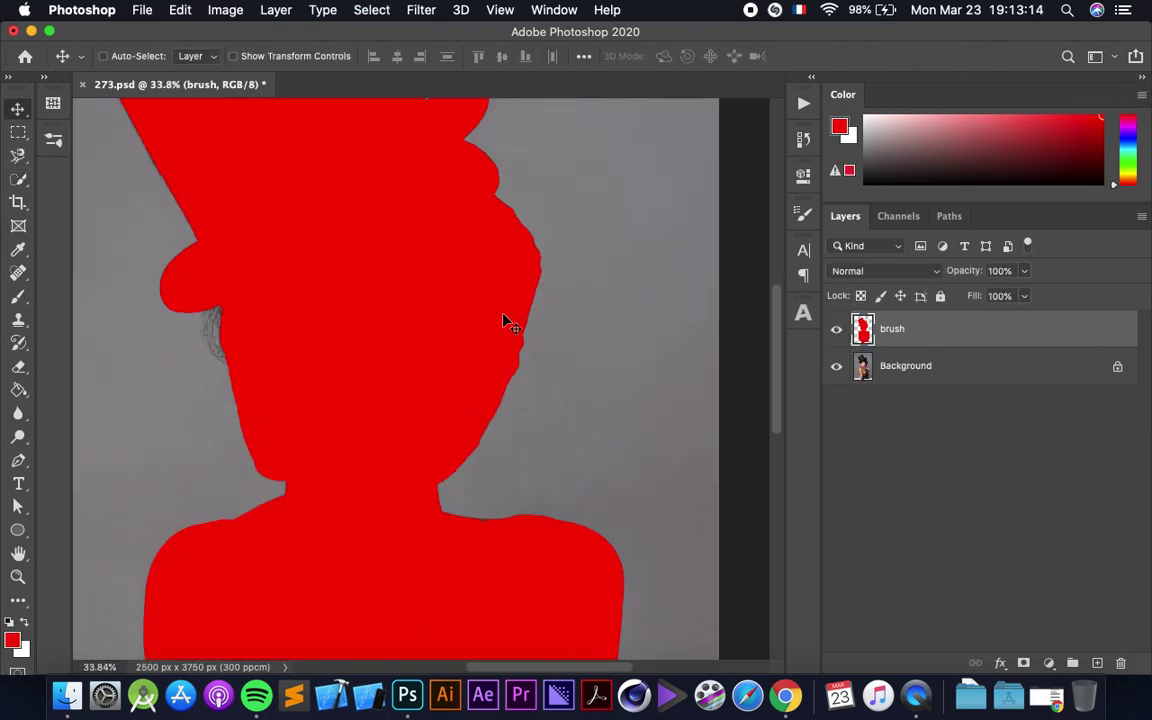
scroll(506, 319, down, 3)
scroll(512, 329, down, 5)
scroll(518, 328, down, 5)
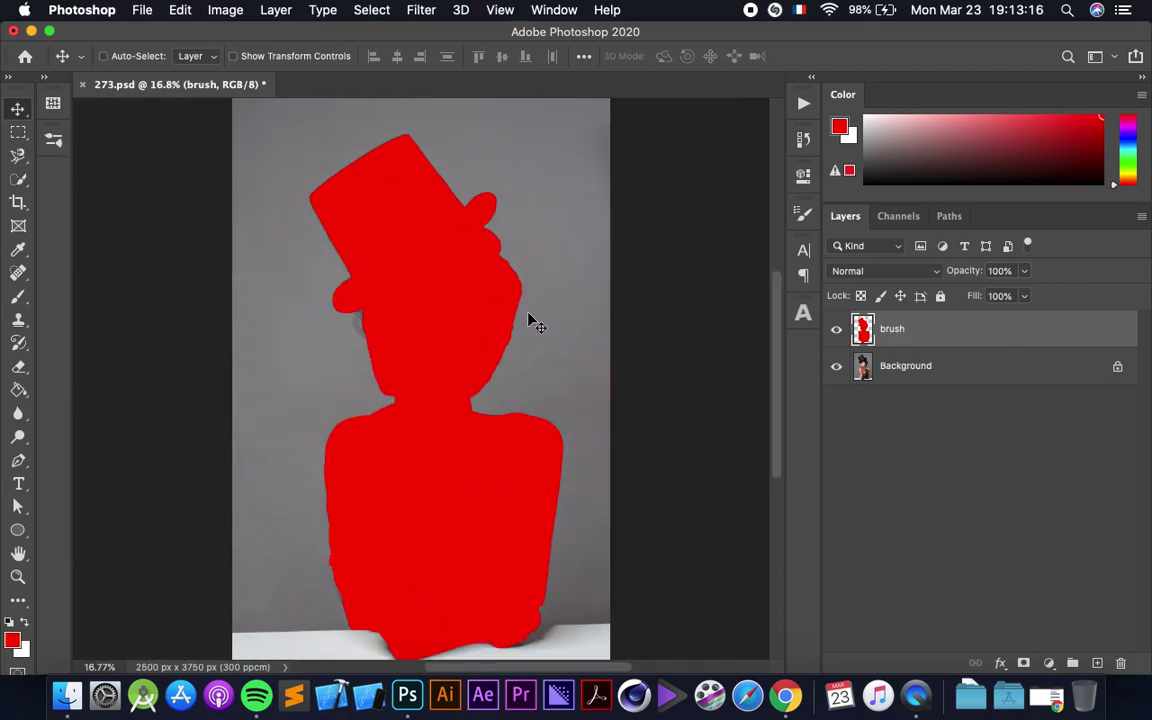
Crop outward to enlarge the canvas to 2788 × 4338 px, adding space above and at both sides.
click(18, 202)
drag(420, 116, 408, 70)
drag(598, 404, 617, 404)
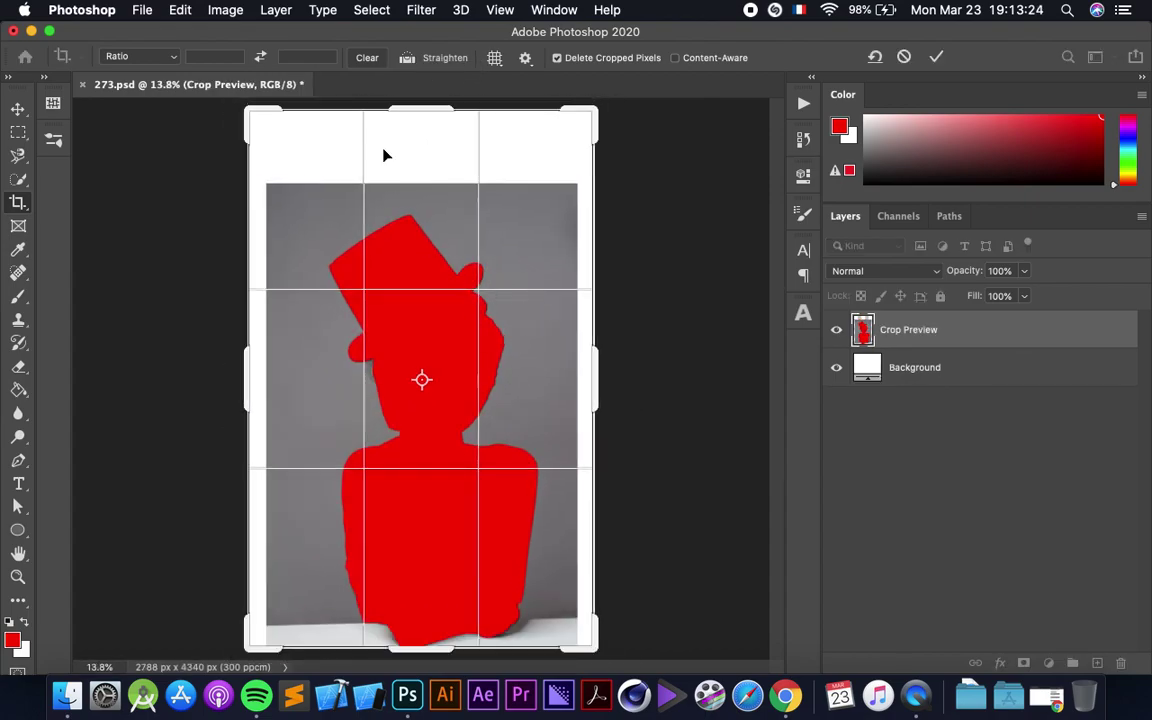
click(936, 57)
key(v)
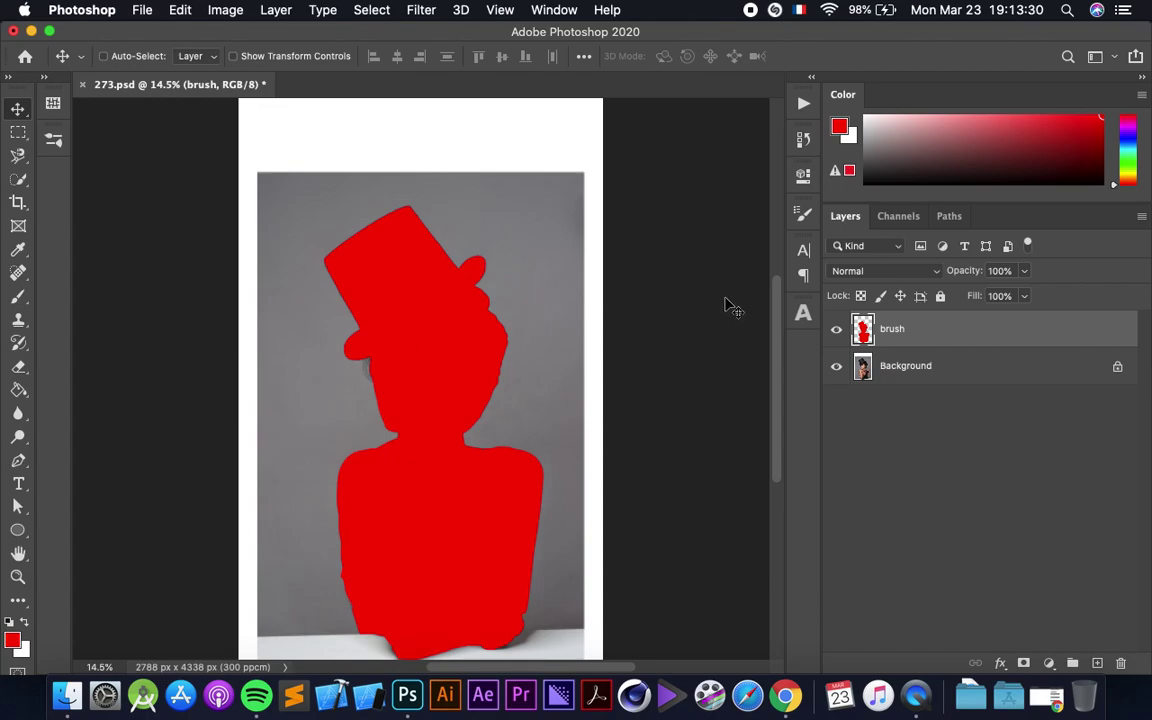
click(802, 101)
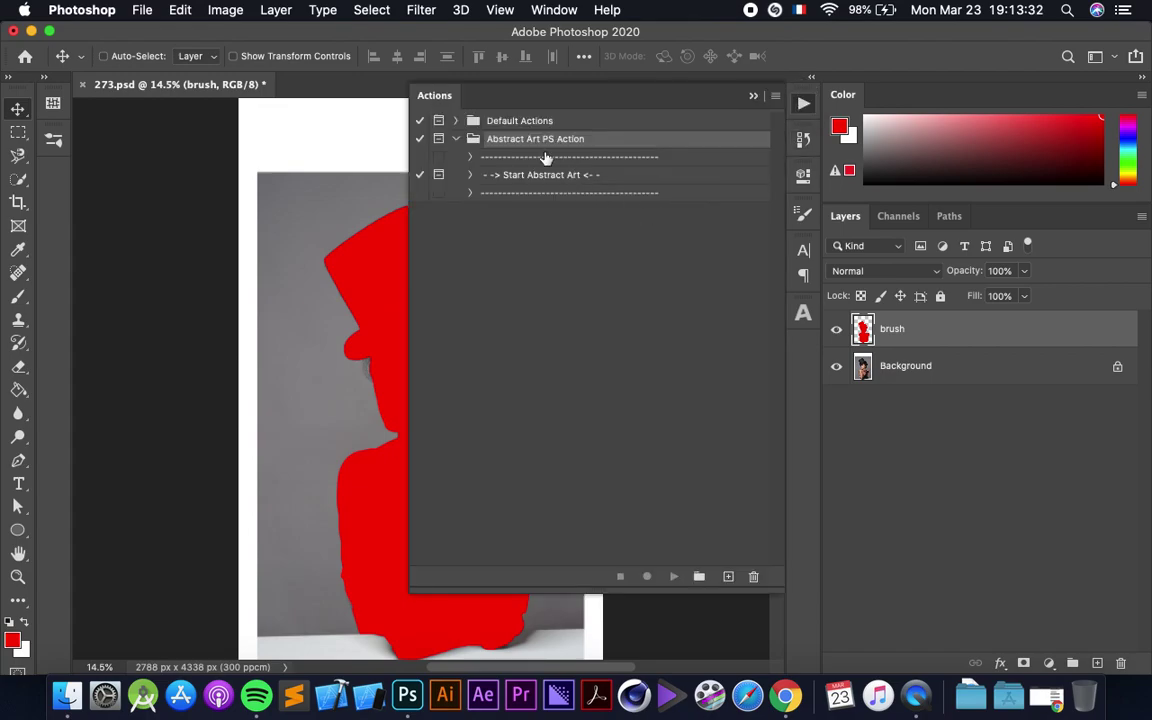
Play the Start Abstract Art action from the Abstract Art PS Action set.
click(571, 180)
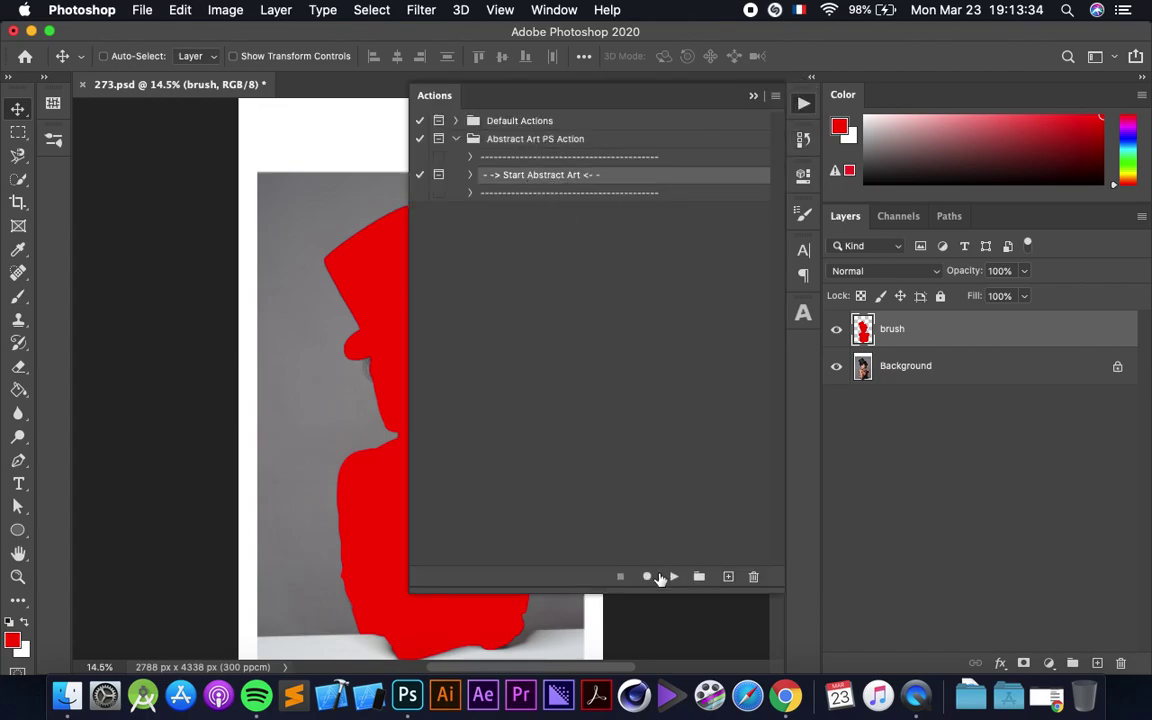
click(674, 577)
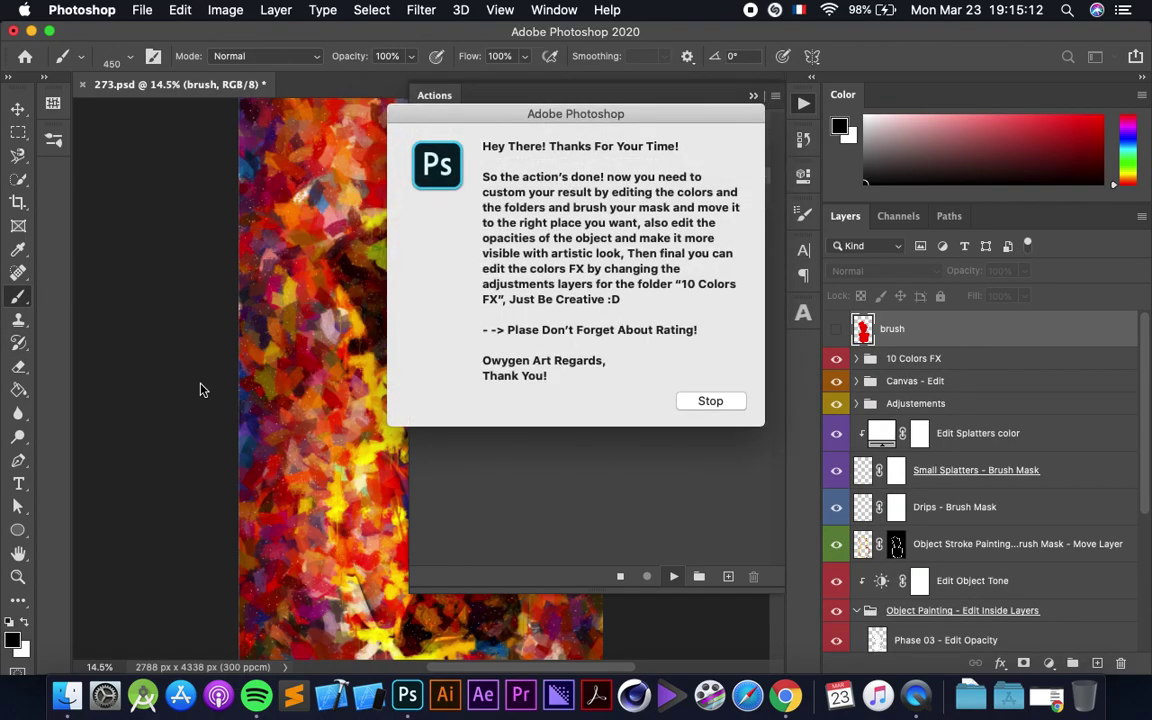
Dismiss the completion message and view the finished painting full screen with Object Painting collapsed.
click(709, 402)
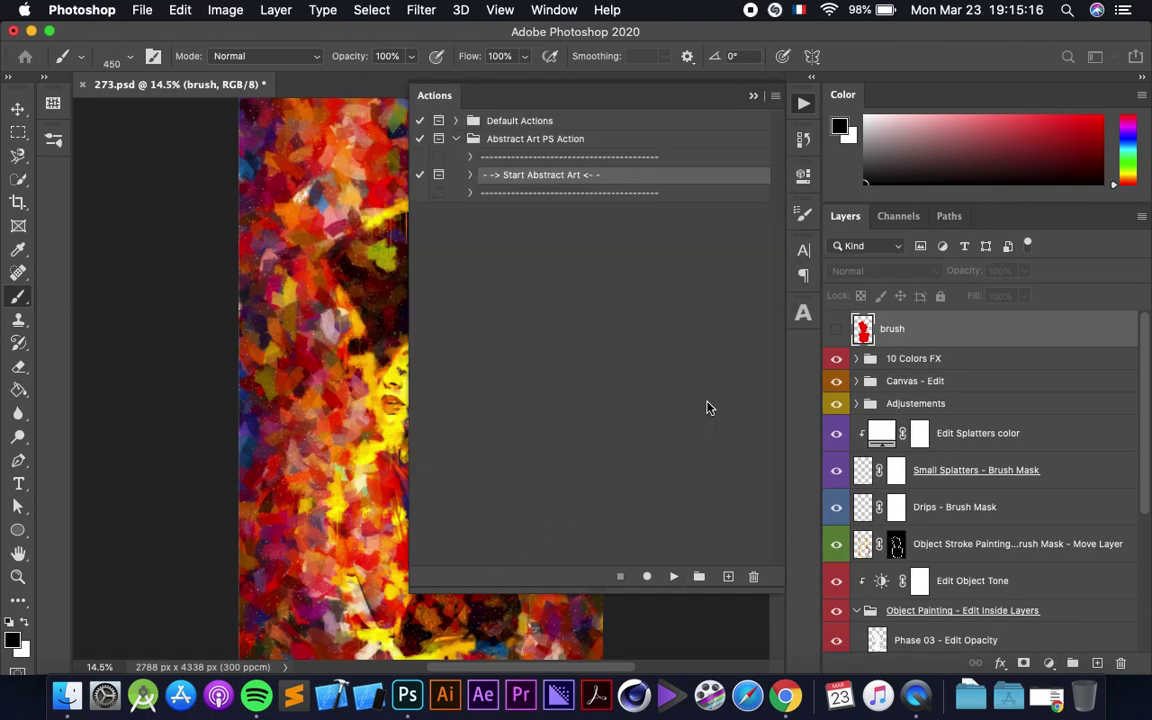
click(805, 104)
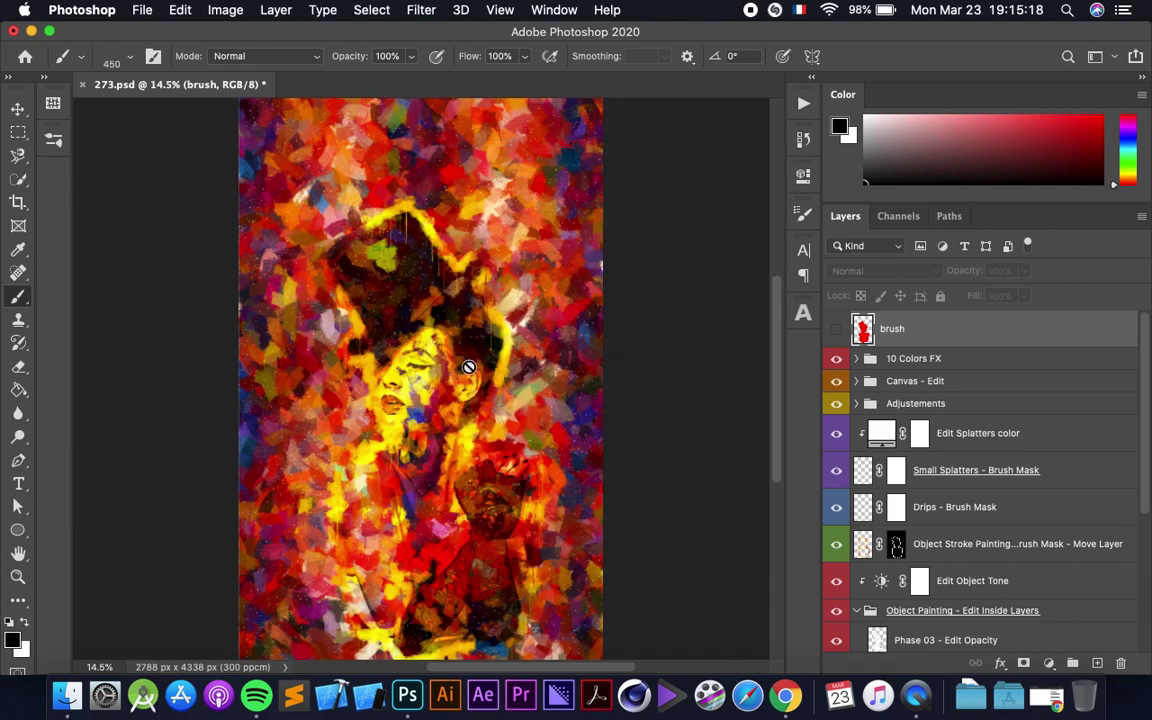
key(v)
key(f)
scroll(463, 345, right, 5)
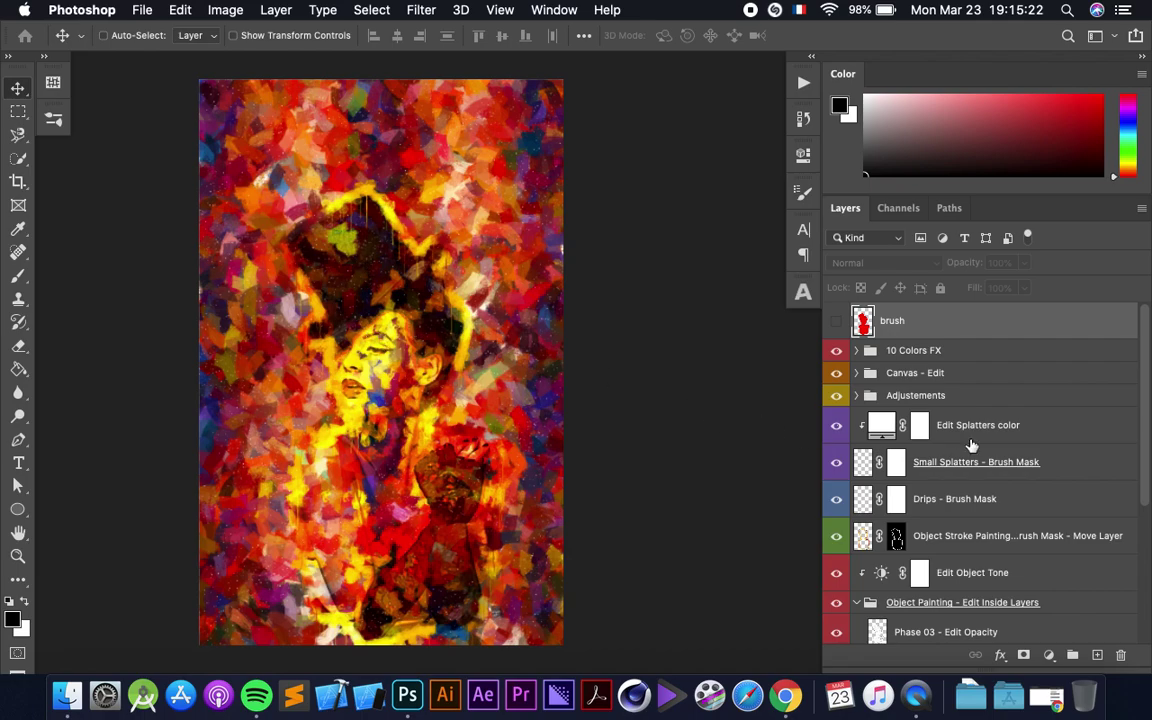
scroll(960, 450, down, 3)
click(856, 456)
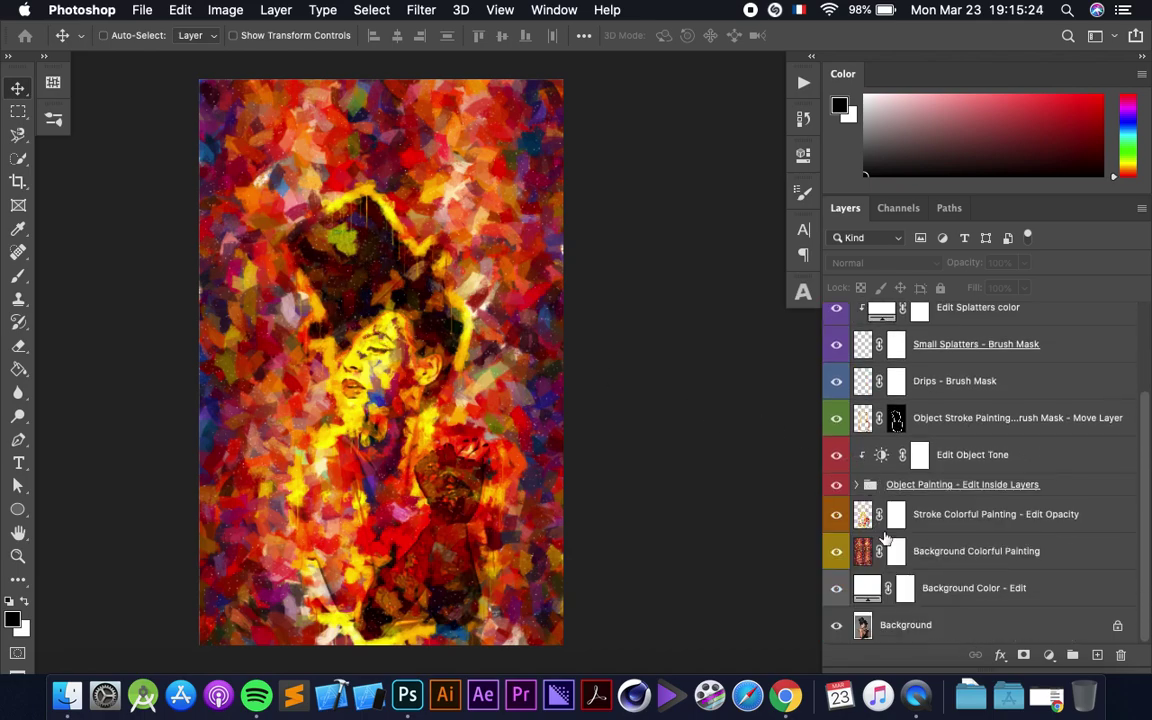
scroll(921, 507, up, 3)
scroll(873, 372, up, 2)
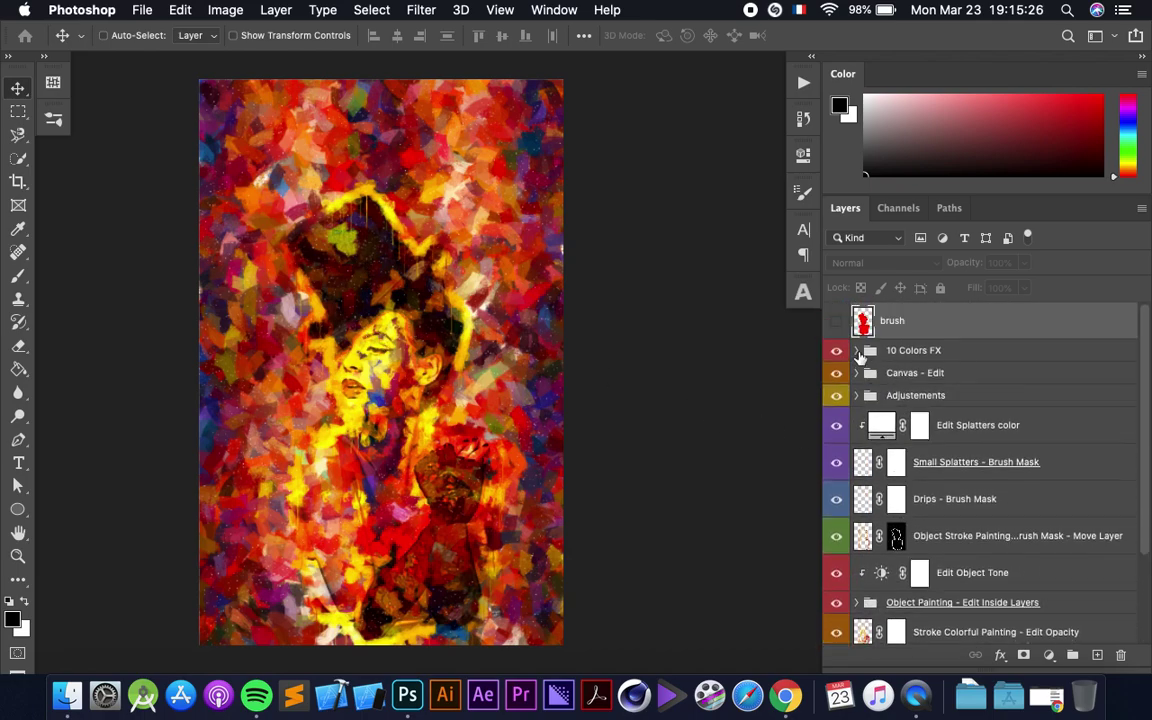
click(856, 351)
click(872, 373)
click(870, 395)
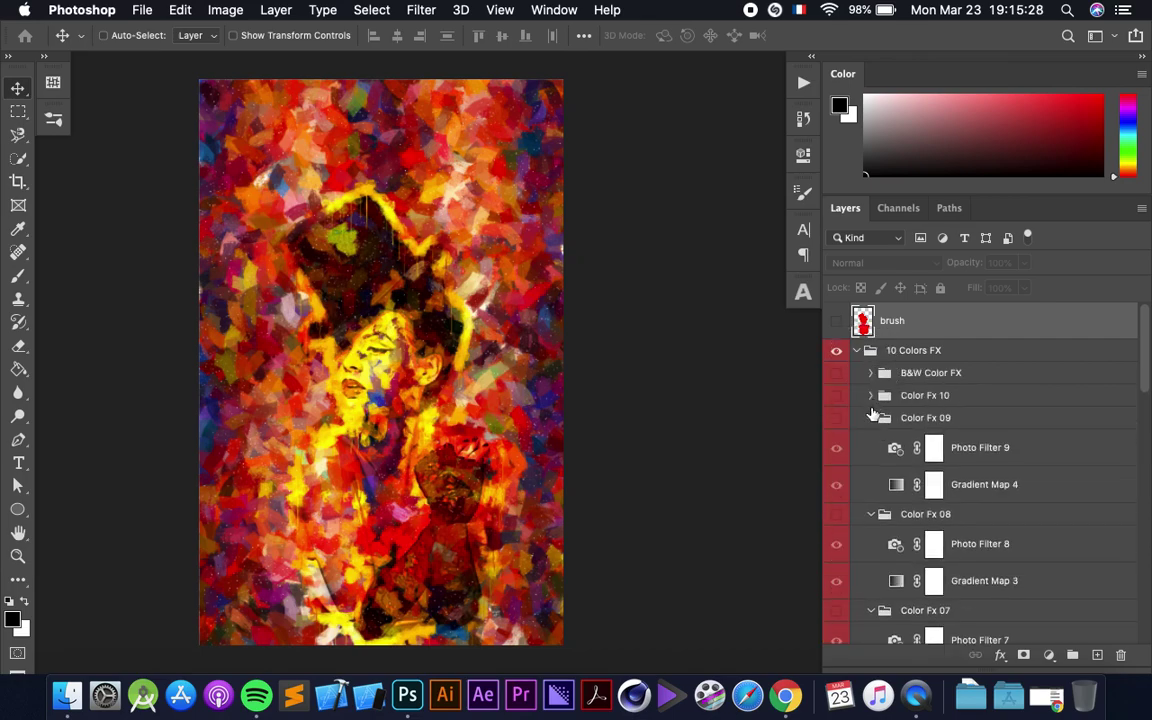
click(870, 418)
click(870, 440)
click(871, 463)
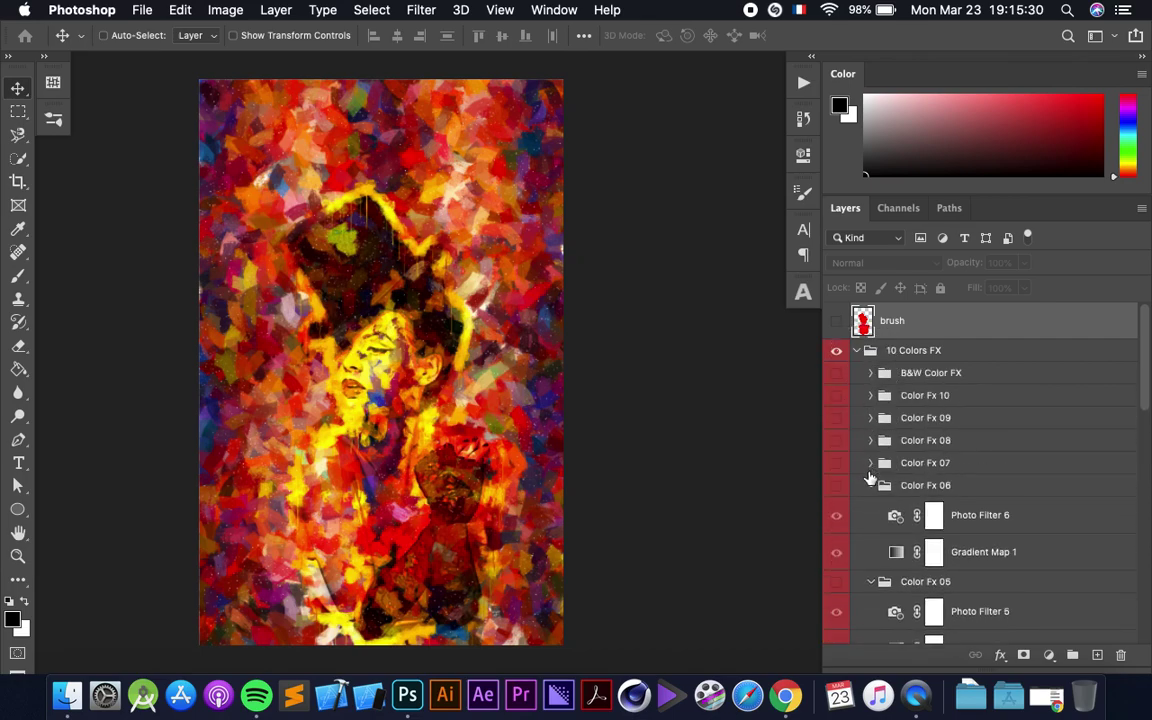
click(870, 485)
click(870, 508)
click(871, 531)
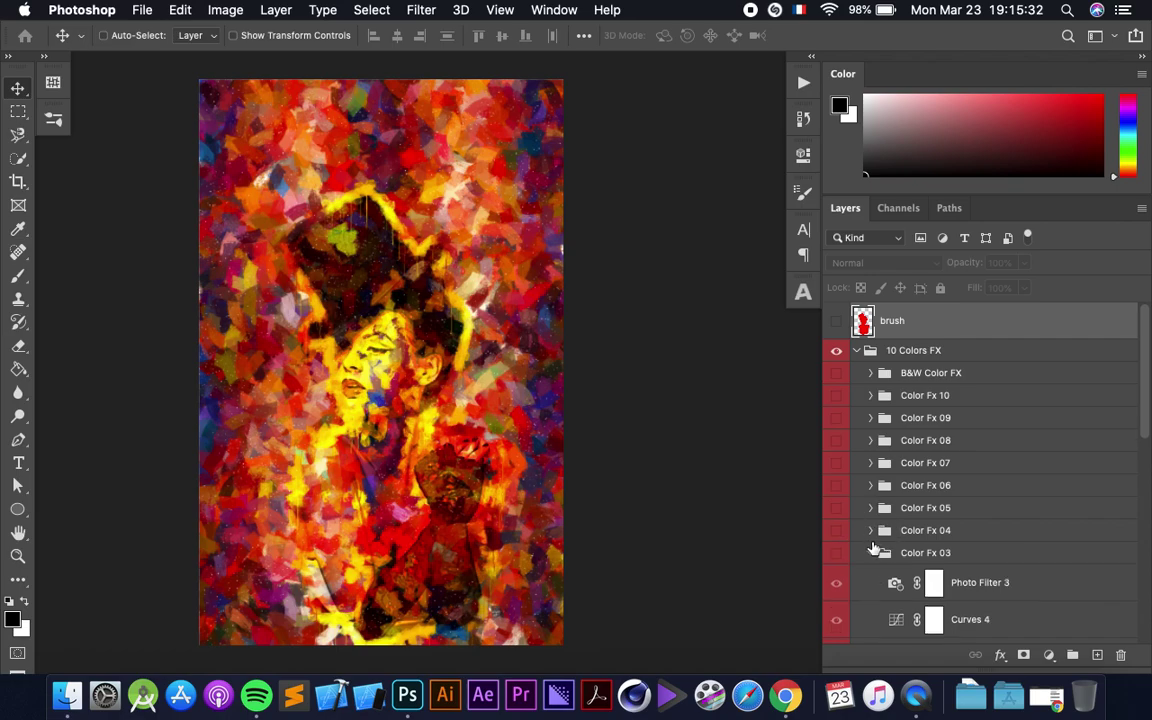
click(870, 556)
scroll(870, 540, down, 3)
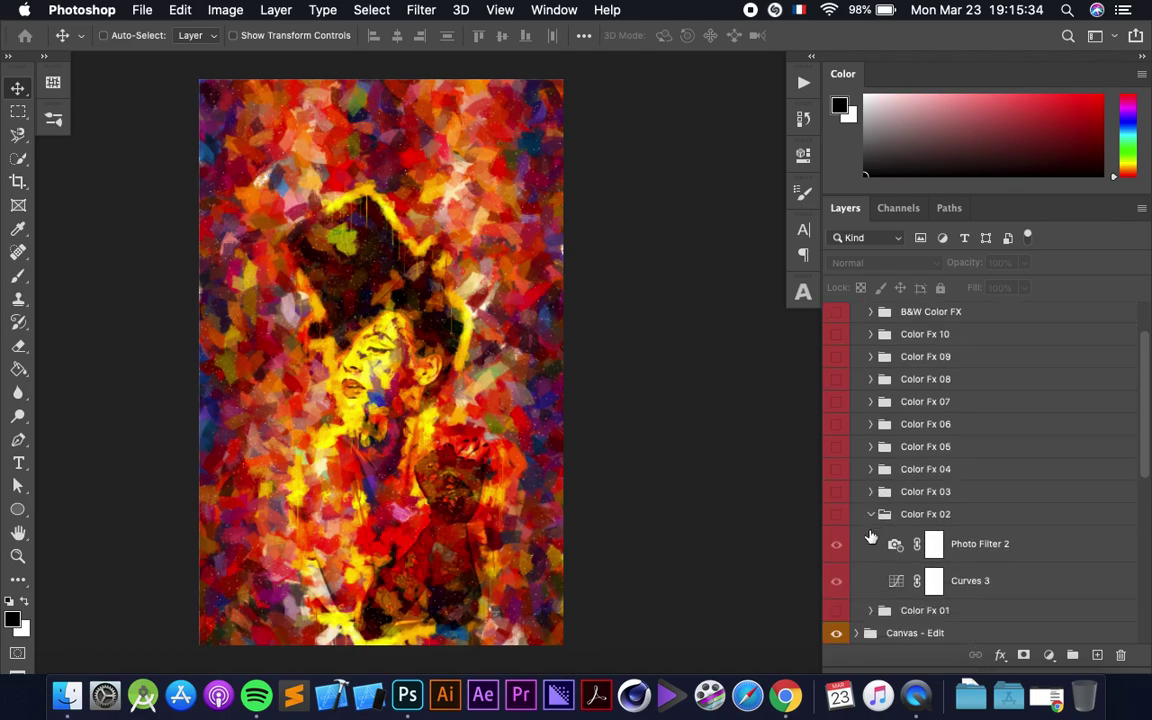
click(872, 516)
click(871, 515)
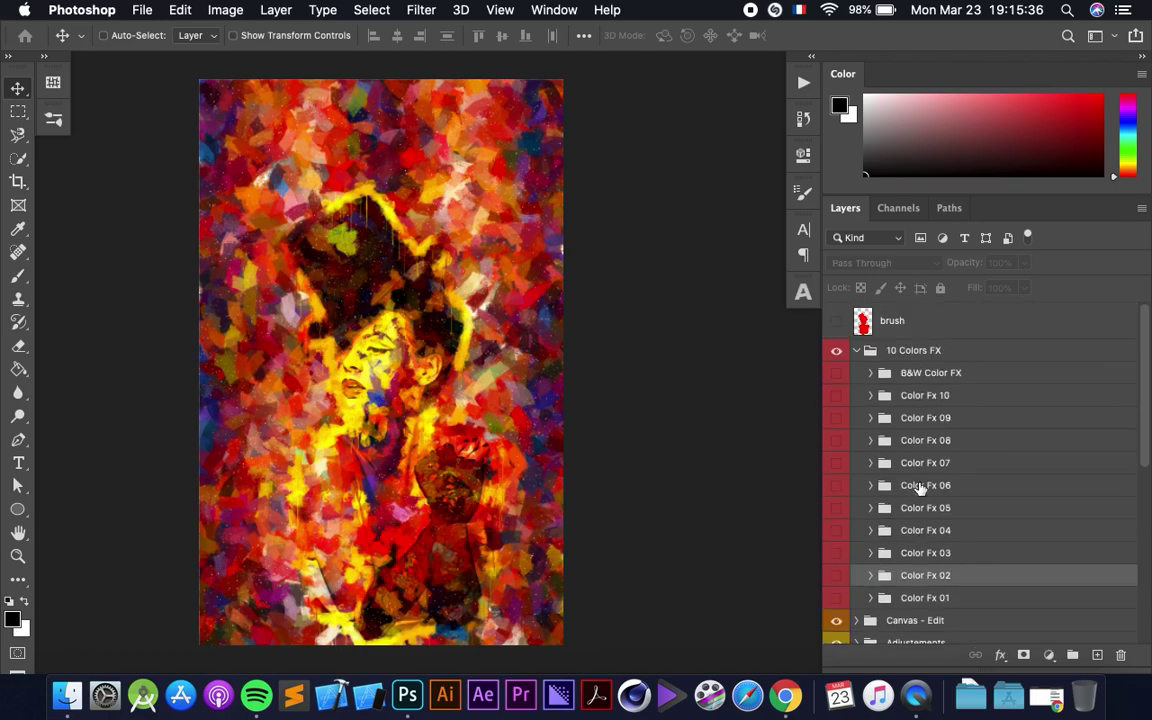
click(856, 350)
scroll(955, 500, down, 3)
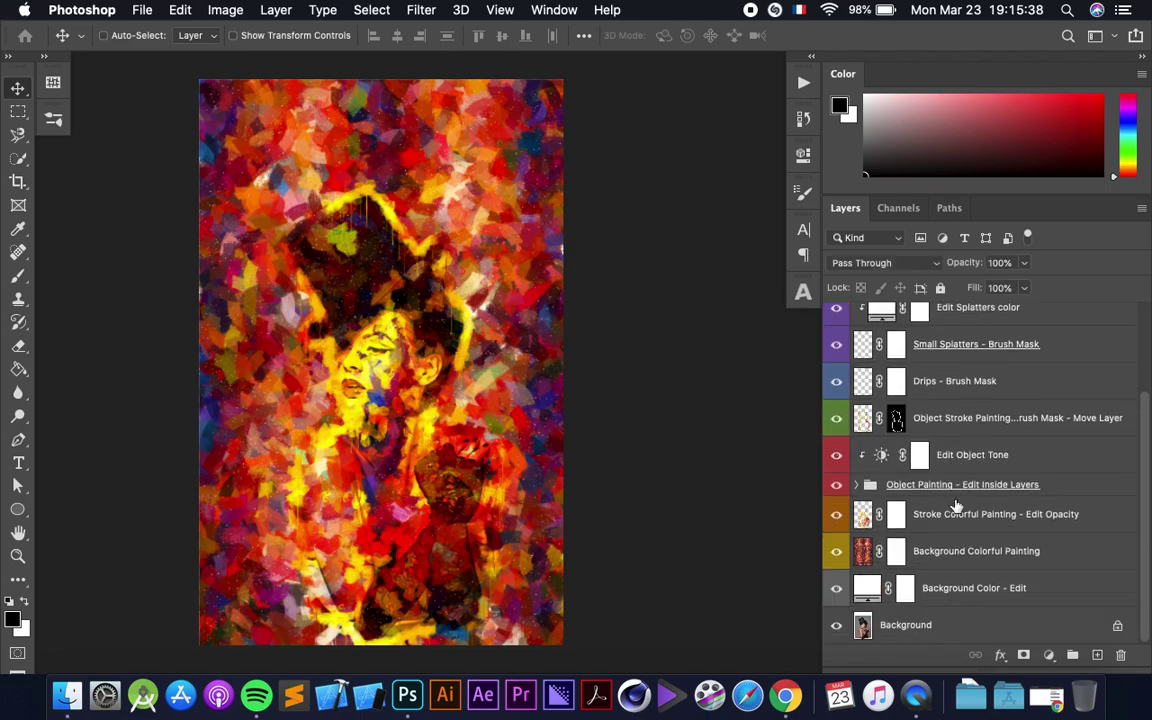
click(1001, 594)
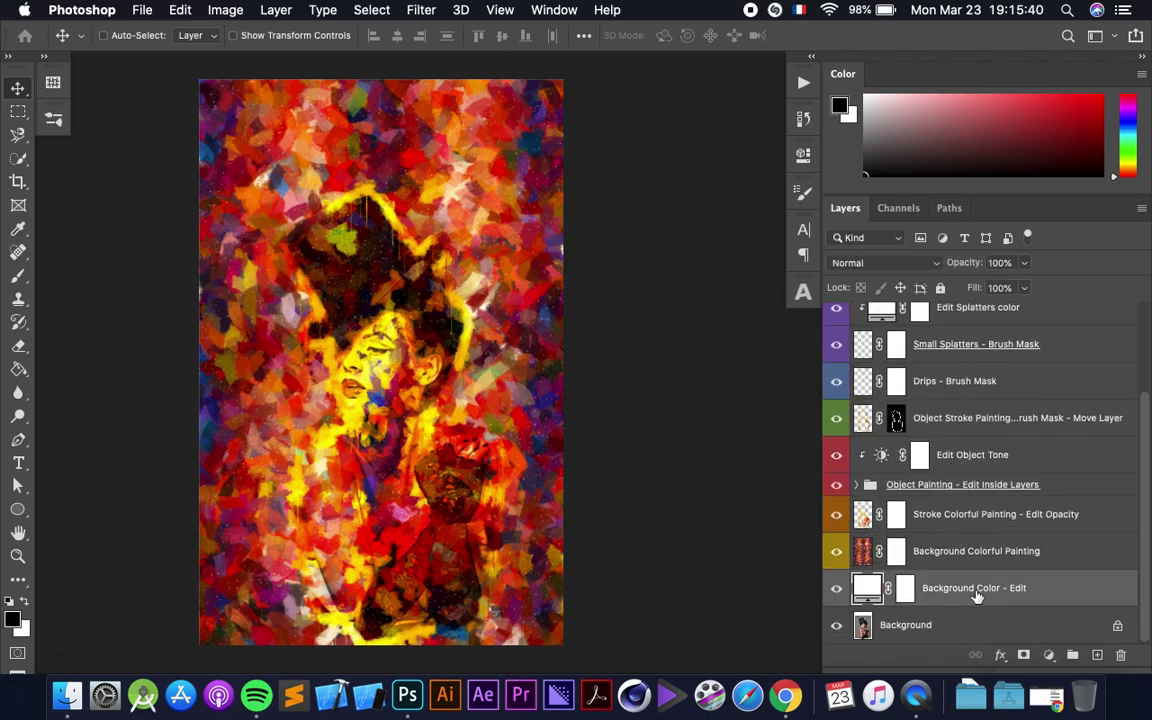
scroll(496, 336, up, 3)
scroll(455, 320, up, 2)
scroll(493, 275, up, 2)
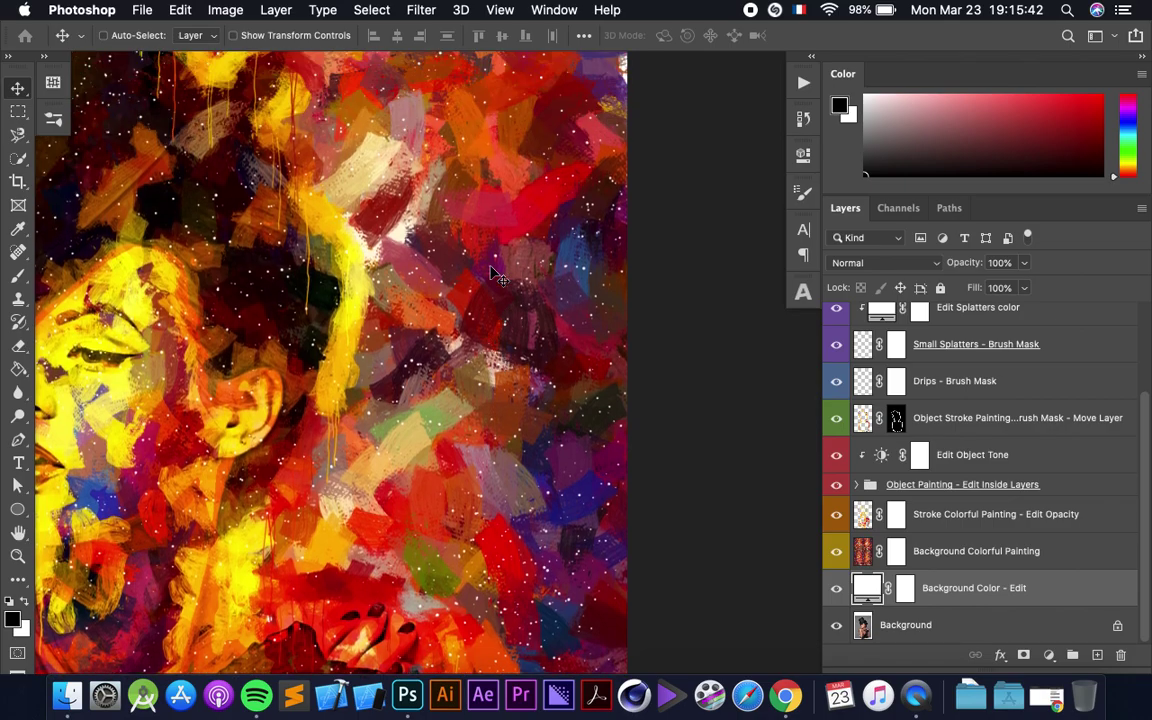
scroll(490, 268, up, 2)
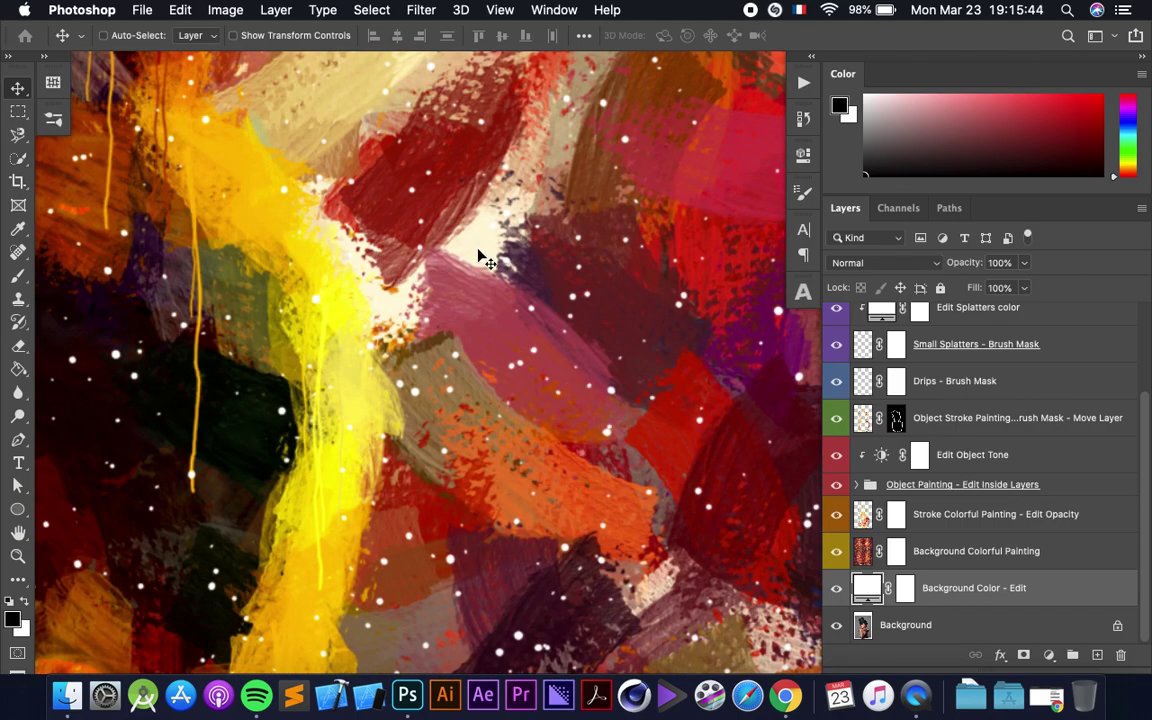
click(836, 588)
click(836, 589)
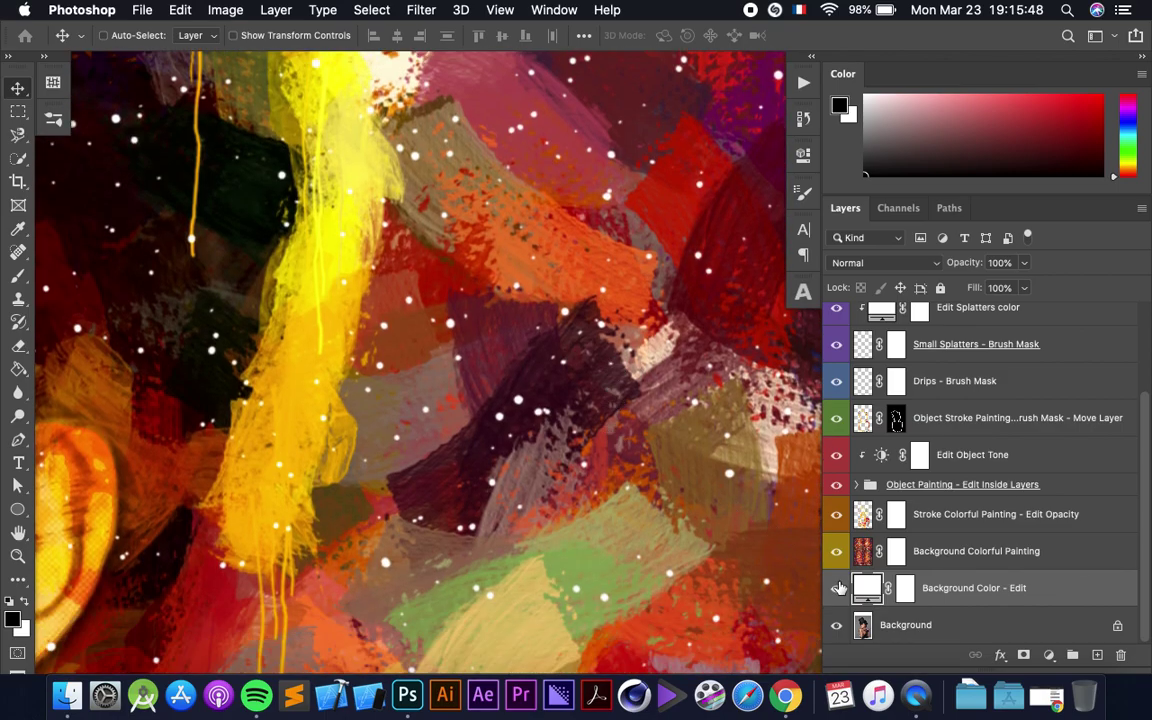
click(837, 588)
click(837, 588)
scroll(530, 440, down, 10)
scroll(549, 462, right, 10)
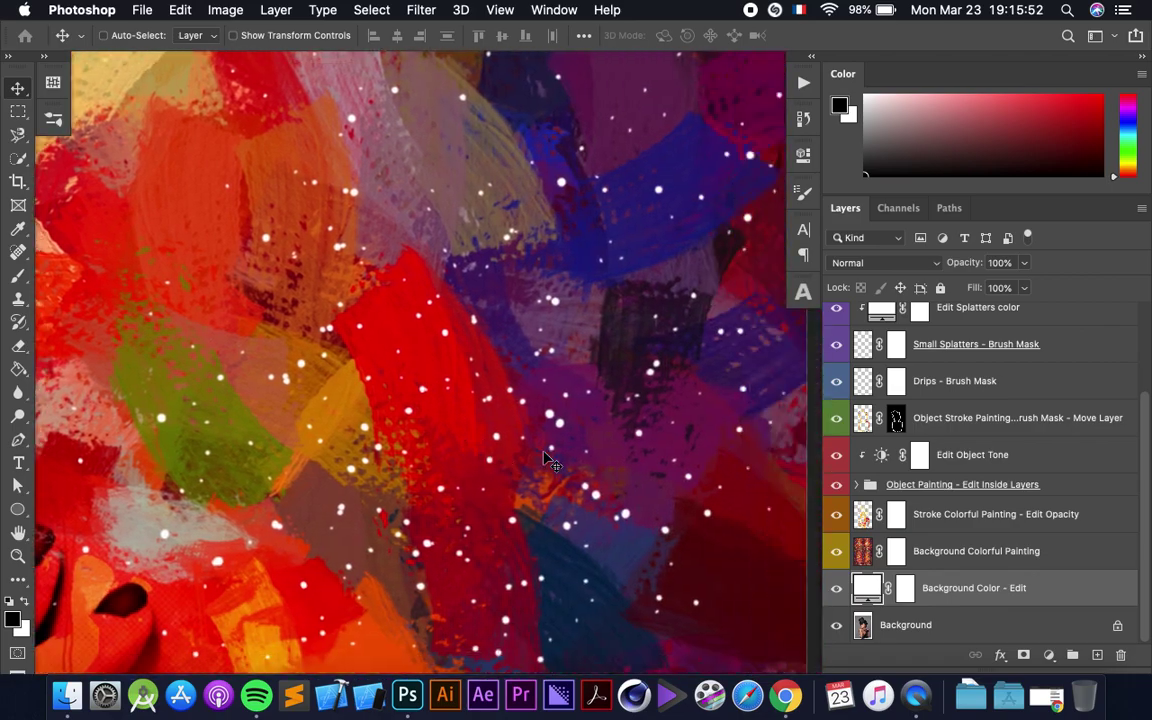
scroll(520, 400, right, 5)
key(super+0)
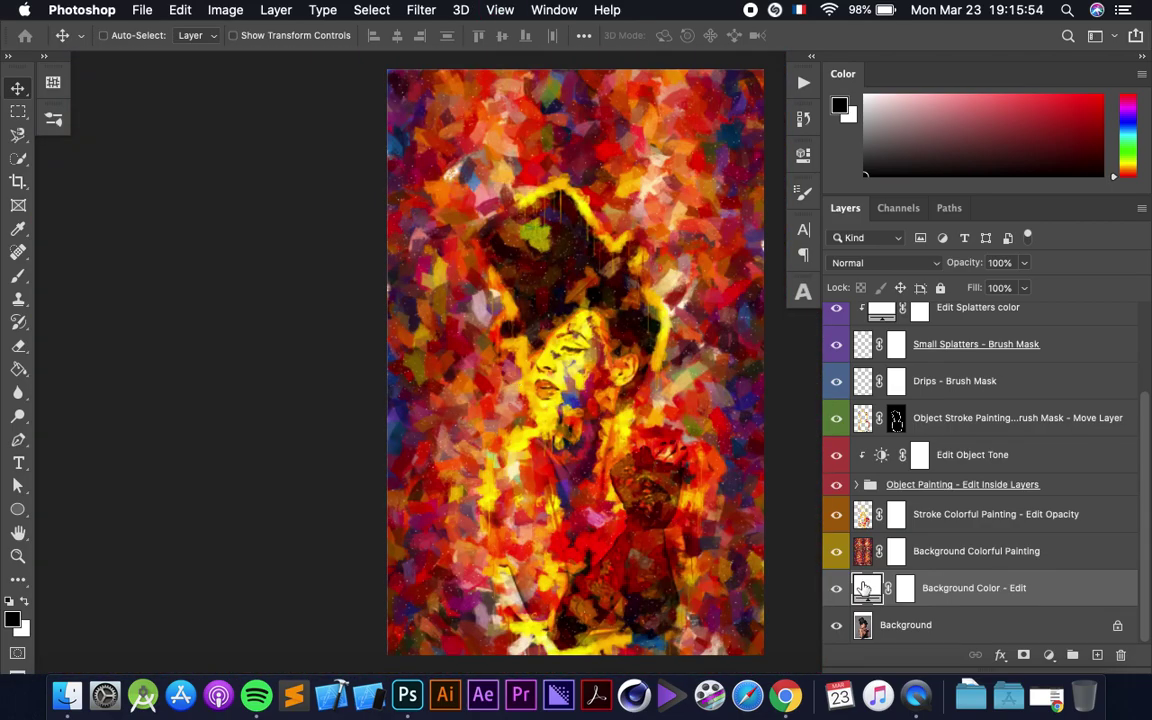
click(836, 588)
click(836, 588)
scroll(652, 542, up, 3)
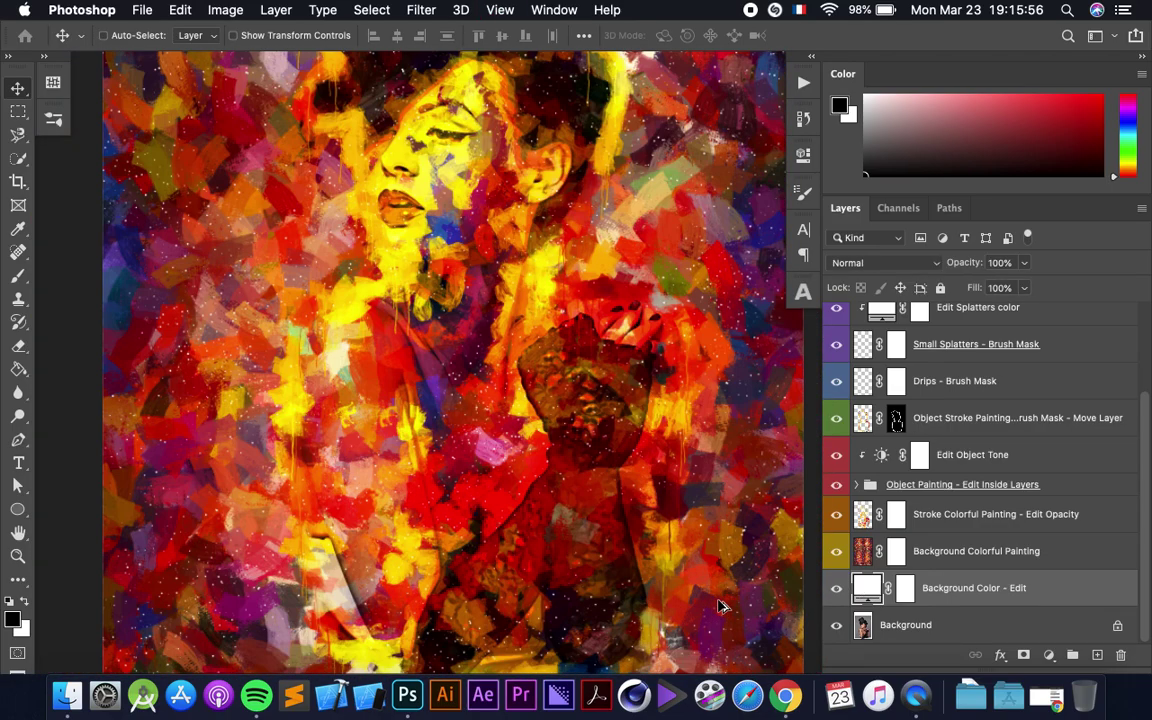
scroll(655, 548, up, 3)
scroll(660, 555, up, 3)
scroll(660, 555, down, 2)
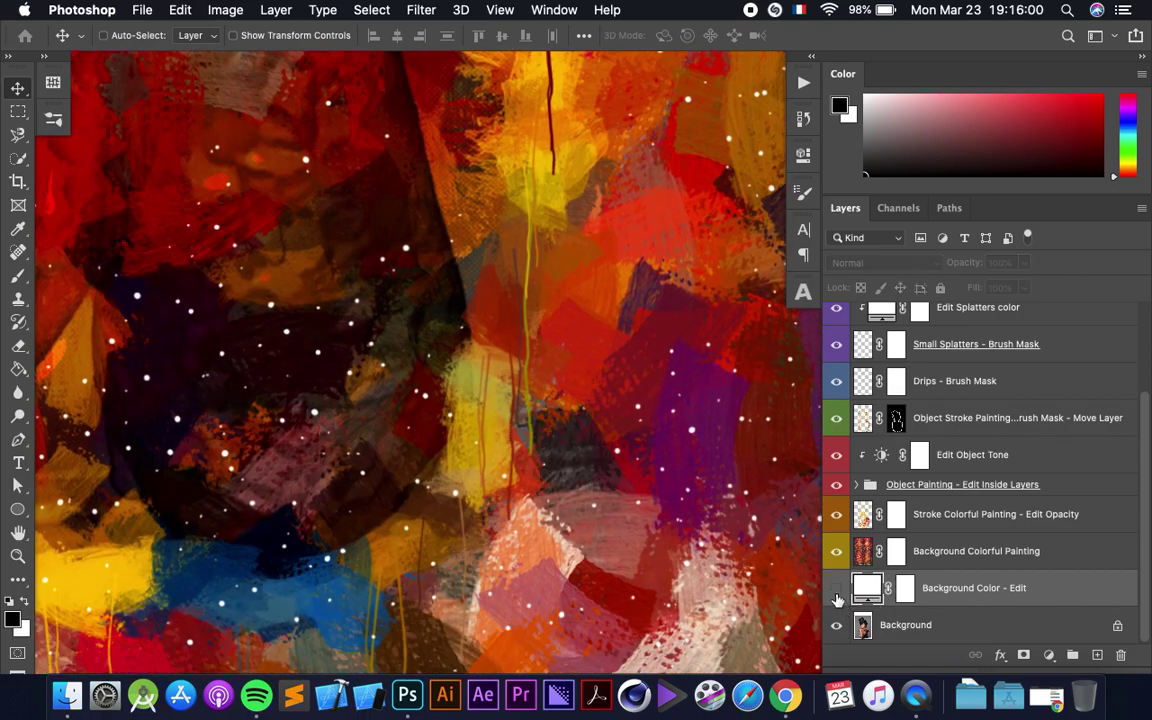
double_click(868, 588)
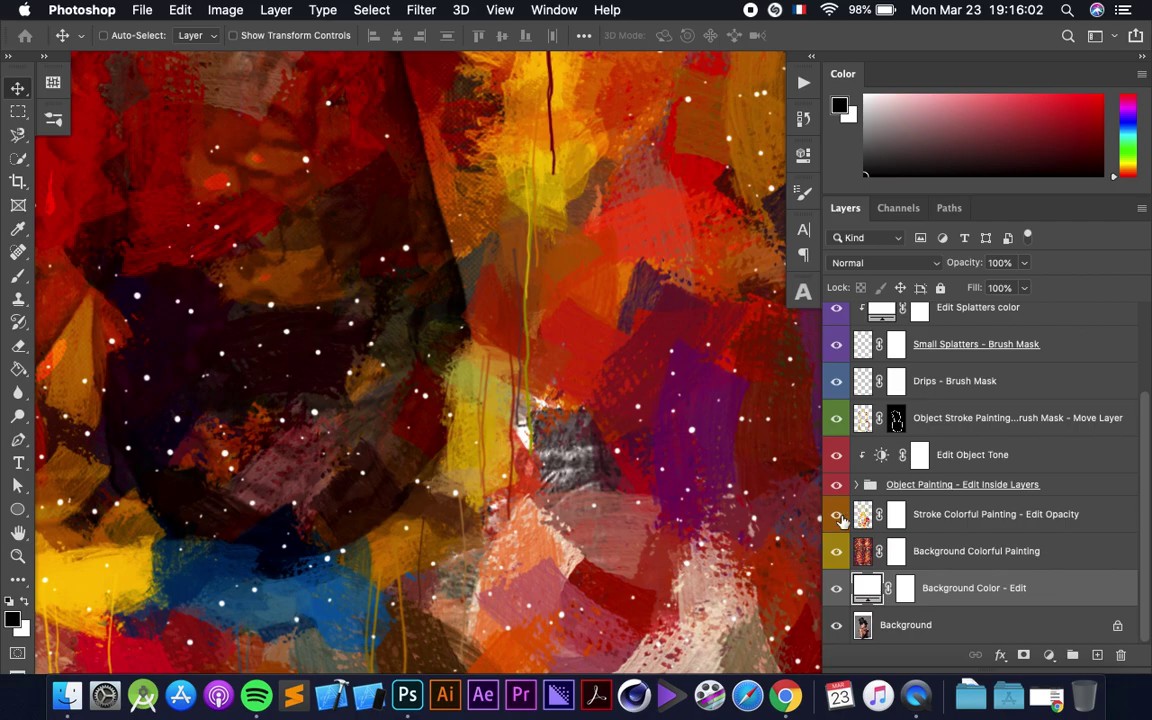
Fill the Background Color layer with red d10e0e and fit the artwork on screen.
click(515, 395)
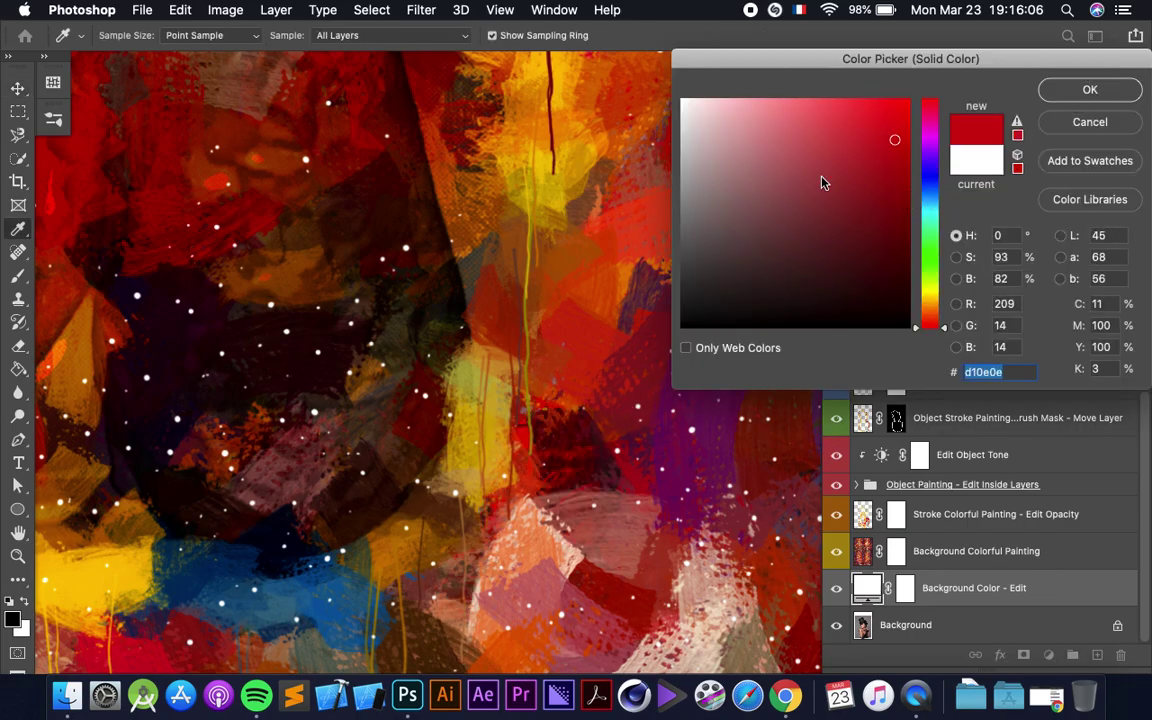
key(Return)
key(super+0)
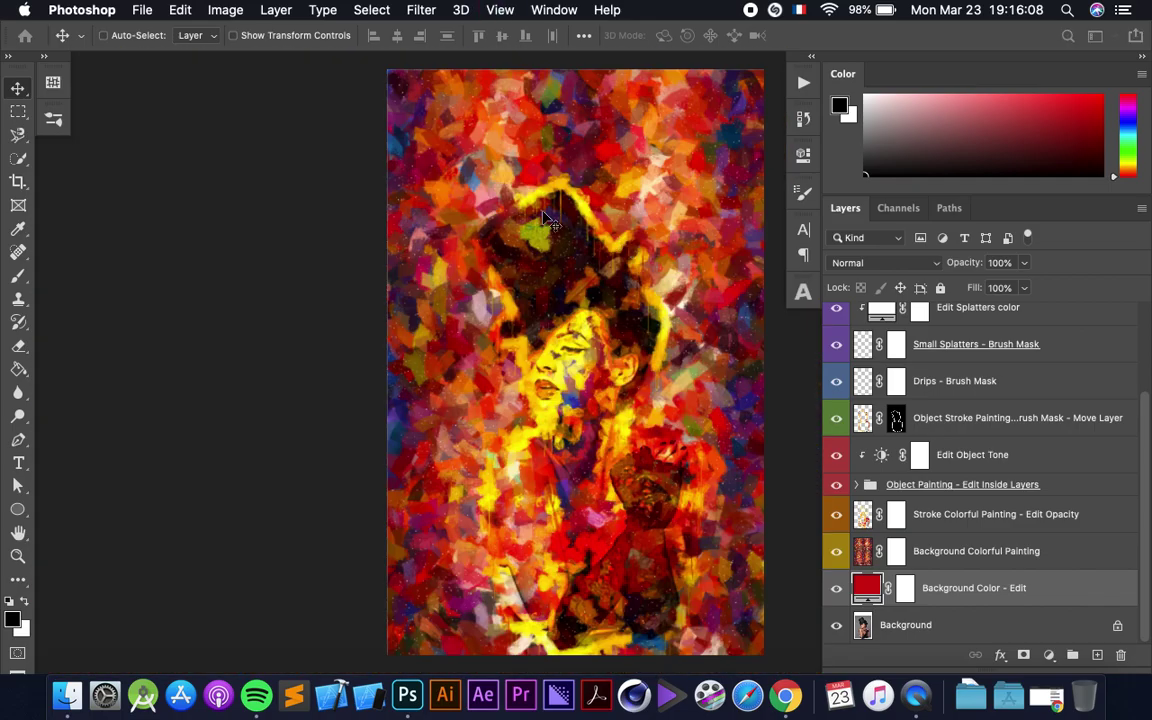
scroll(543, 220, right, 5)
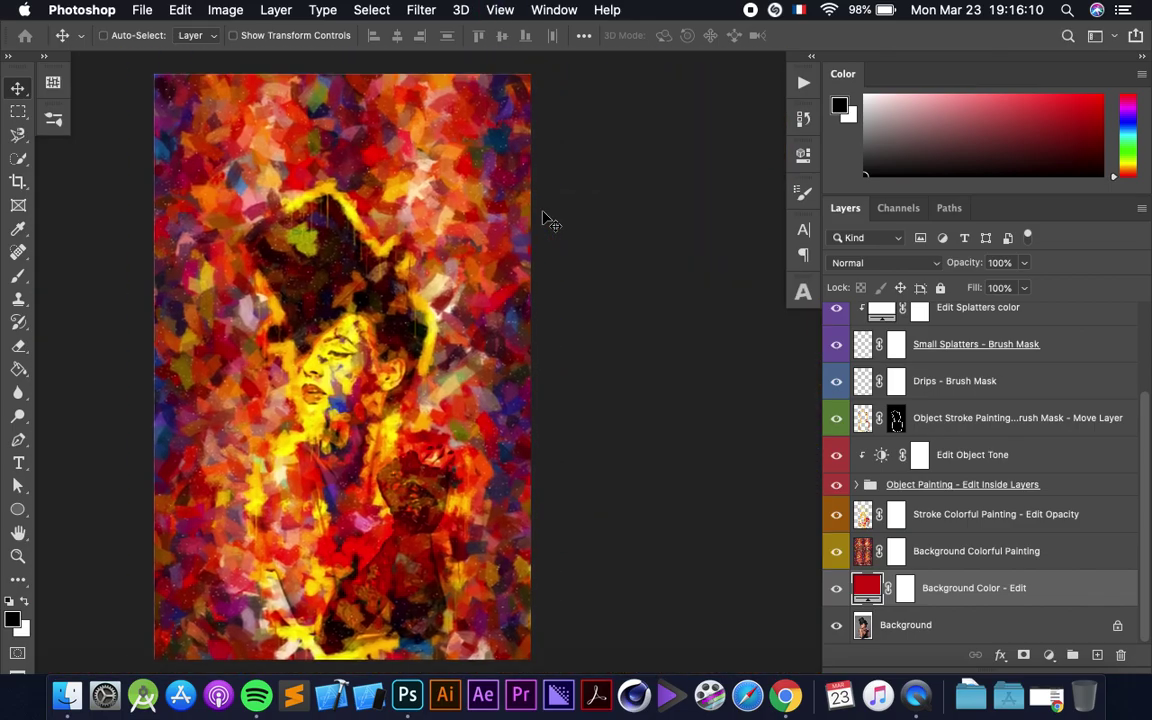
click(940, 551)
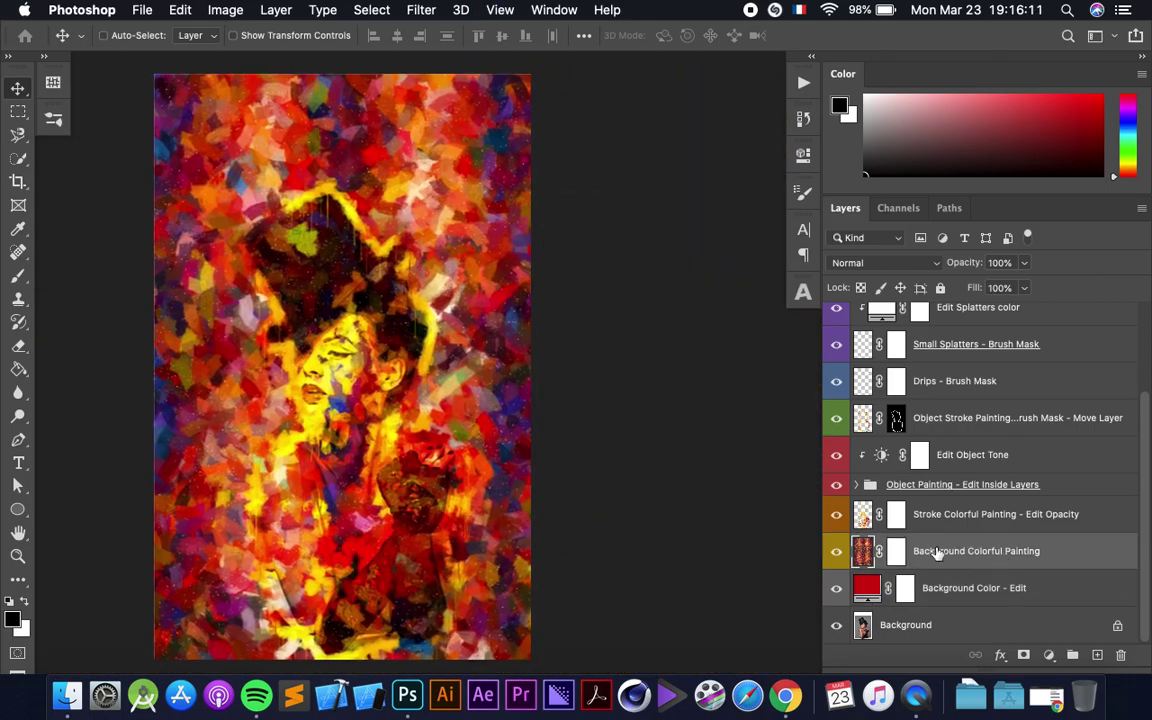
click(837, 551)
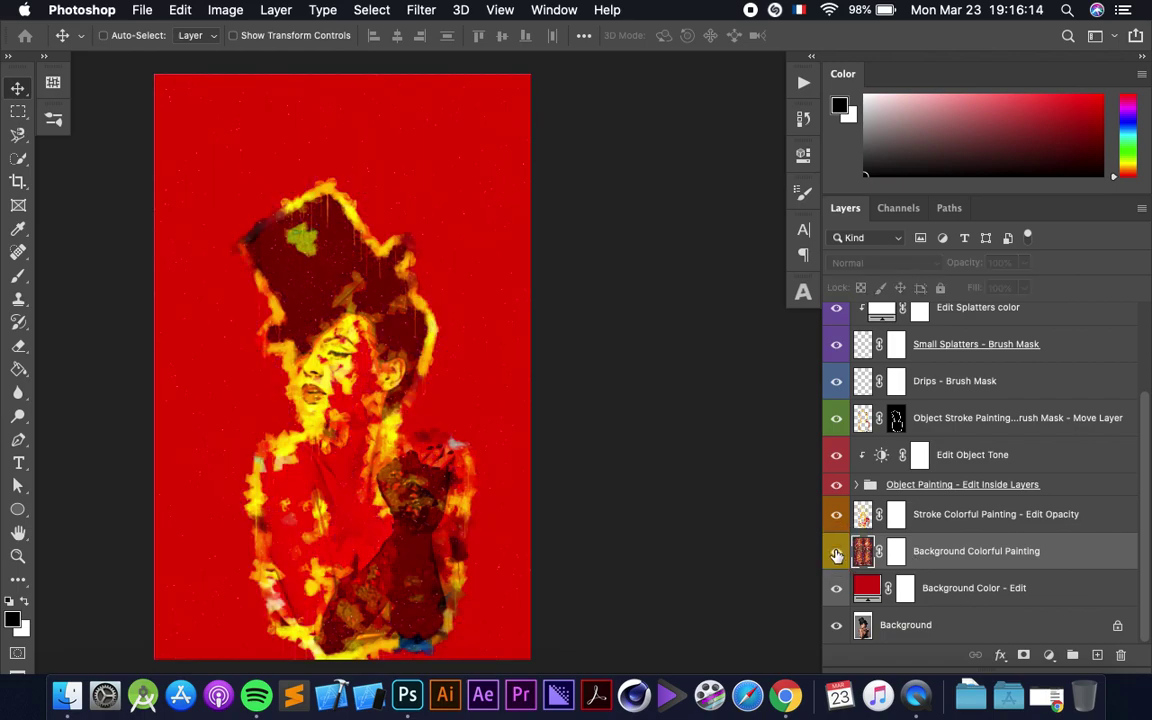
click(837, 553)
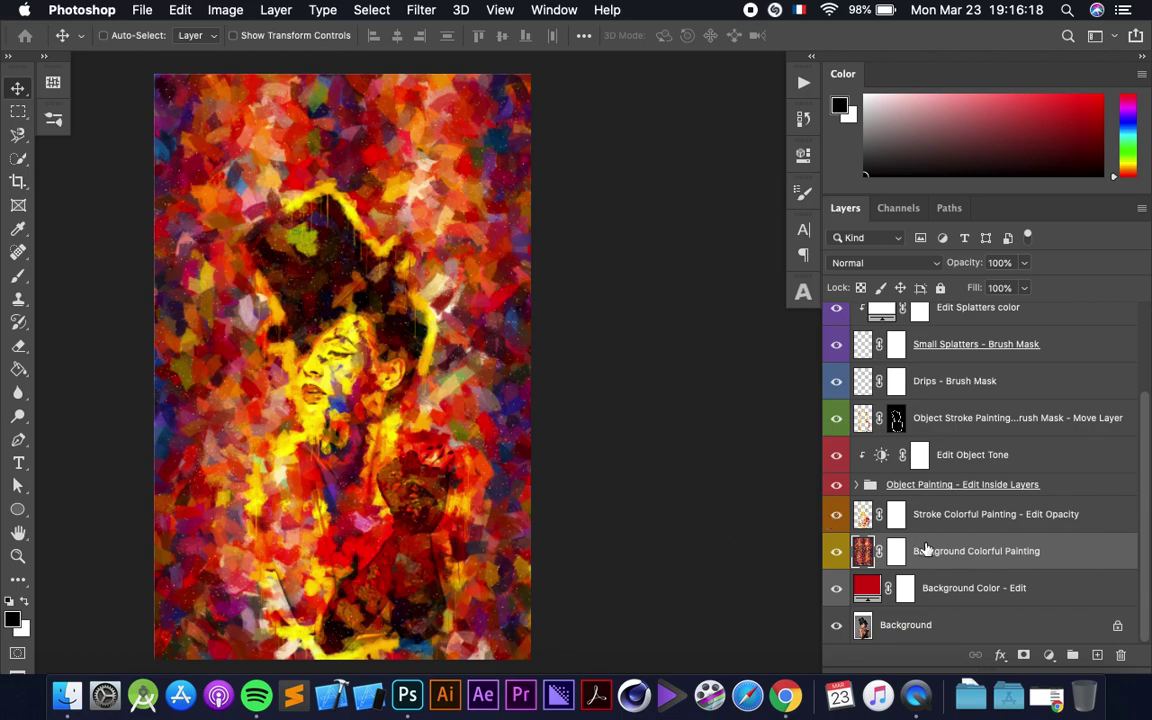
click(956, 512)
click(837, 514)
click(837, 516)
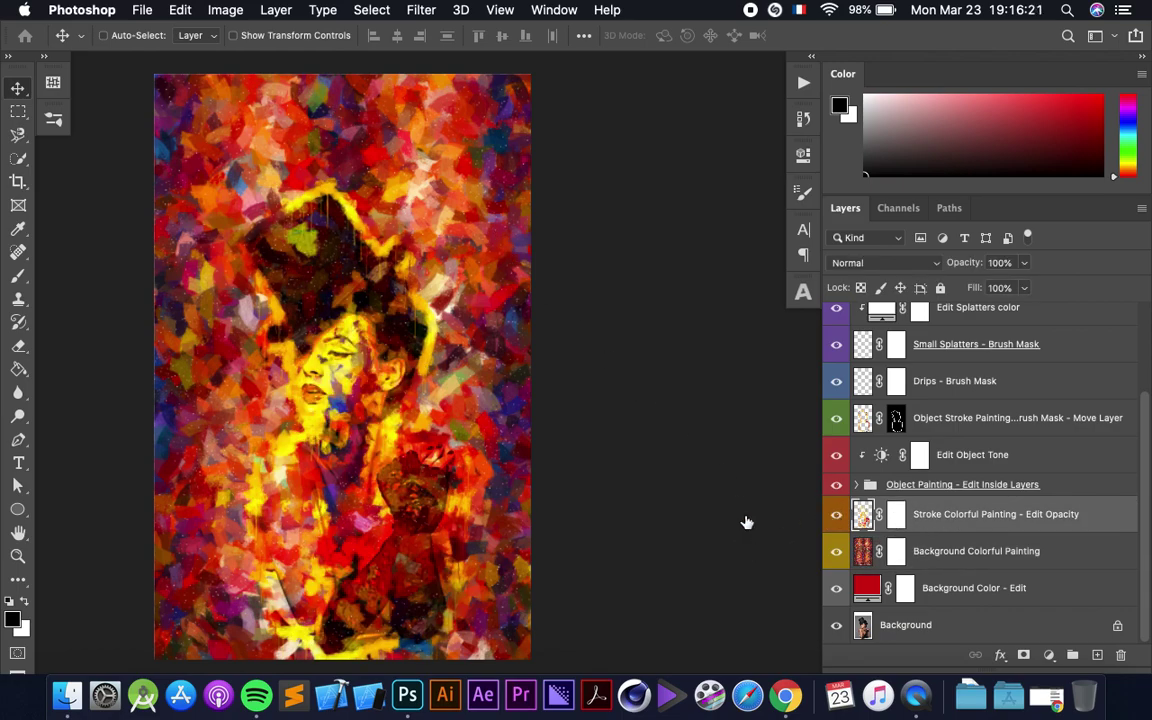
click(837, 551)
click(837, 515)
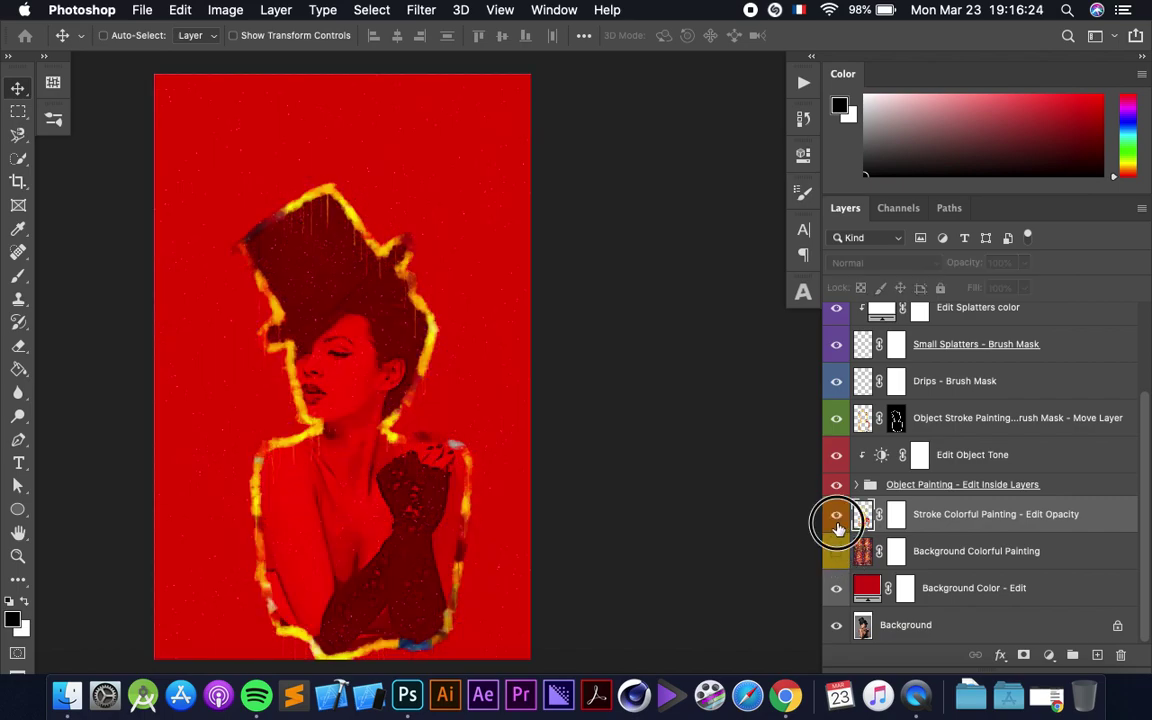
click(837, 515)
click(837, 551)
click(948, 484)
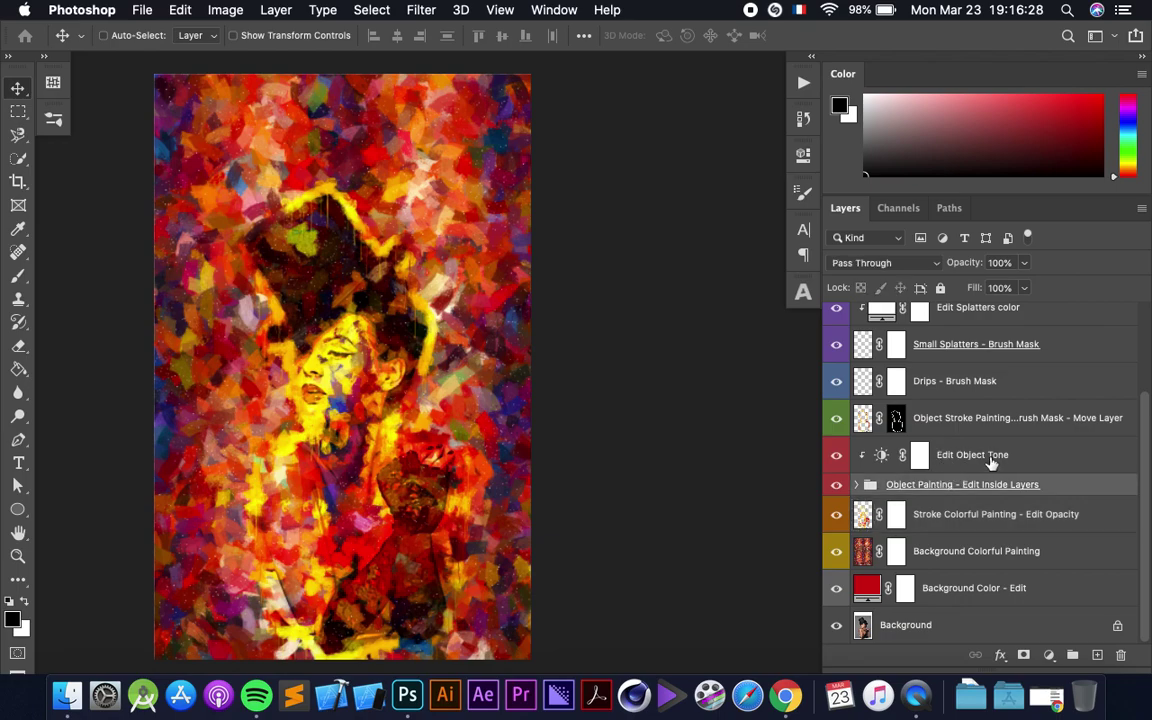
click(962, 458)
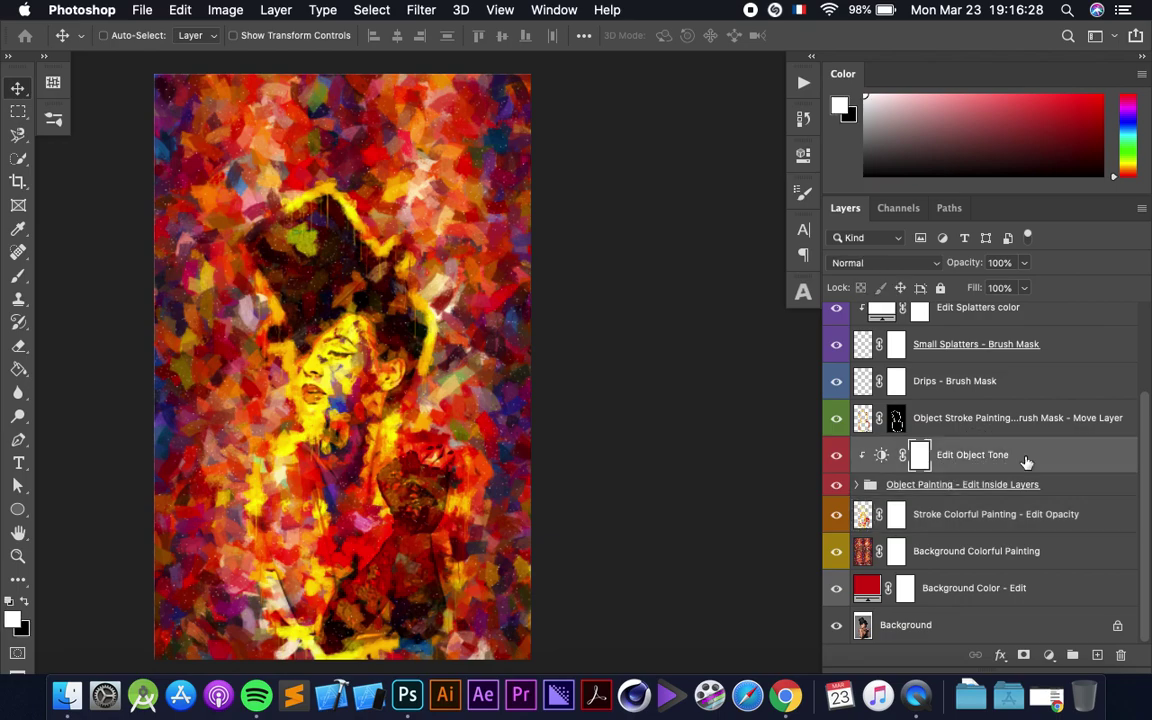
Set the Edit Object Tone adjustment to Brightness 41 and Contrast -23.
click(881, 455)
double_click(881, 457)
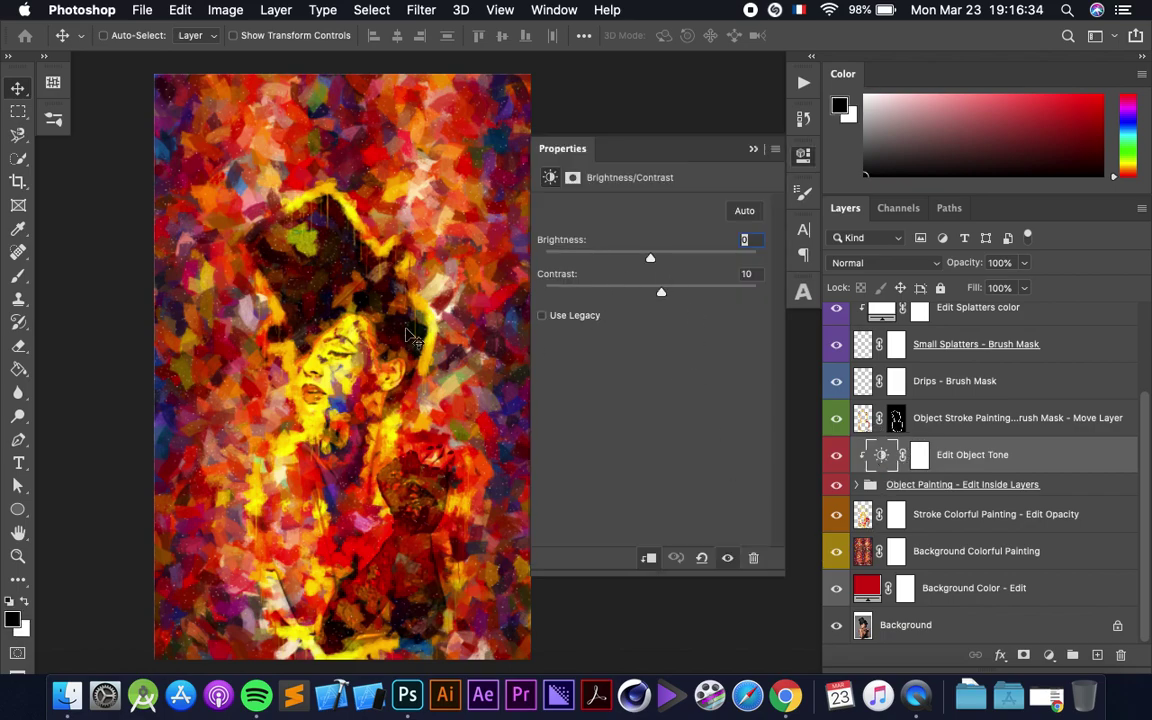
scroll(348, 345, up, 2)
scroll(348, 345, up, 2)
scroll(348, 345, up, 1)
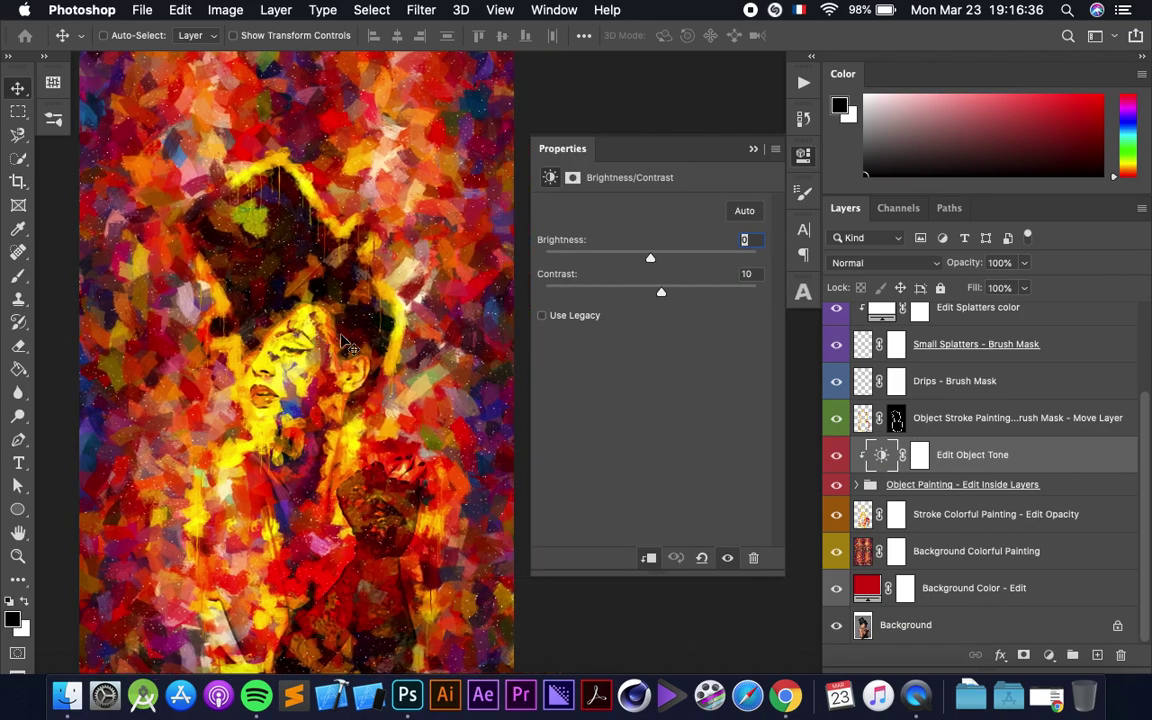
scroll(348, 345, up, 1)
scroll(348, 345, up, 1)
scroll(348, 345, up, 1)
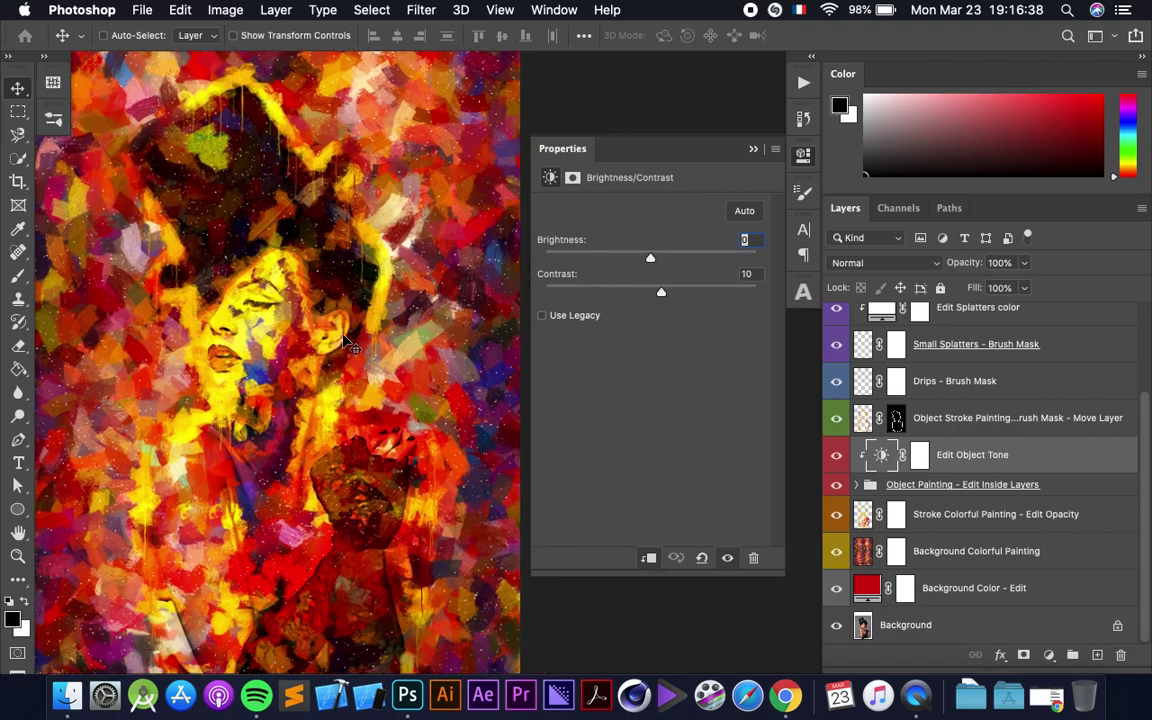
mouse_move(650, 257)
mouse_down()
mouse_move(632, 258)
mouse_move(694, 265)
mouse_move(661, 260)
mouse_move(635, 286)
mouse_move(589, 288)
mouse_move(635, 293)
mouse_move(601, 293)
mouse_up()
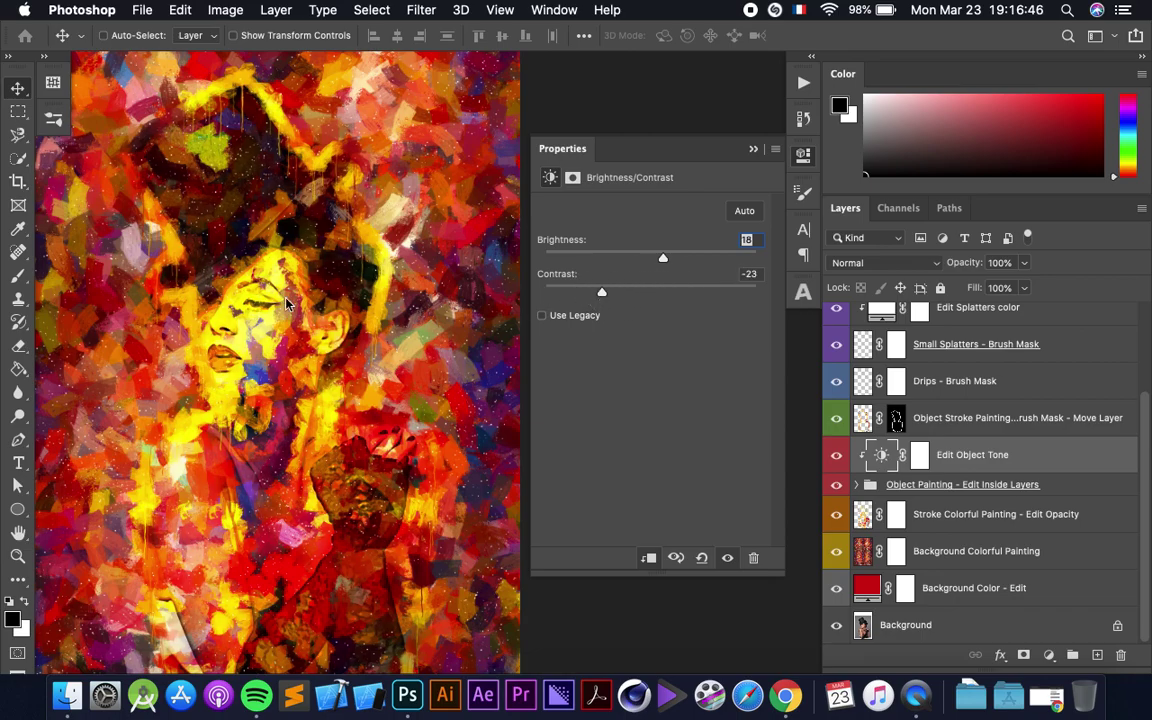
drag(663, 258, 679, 258)
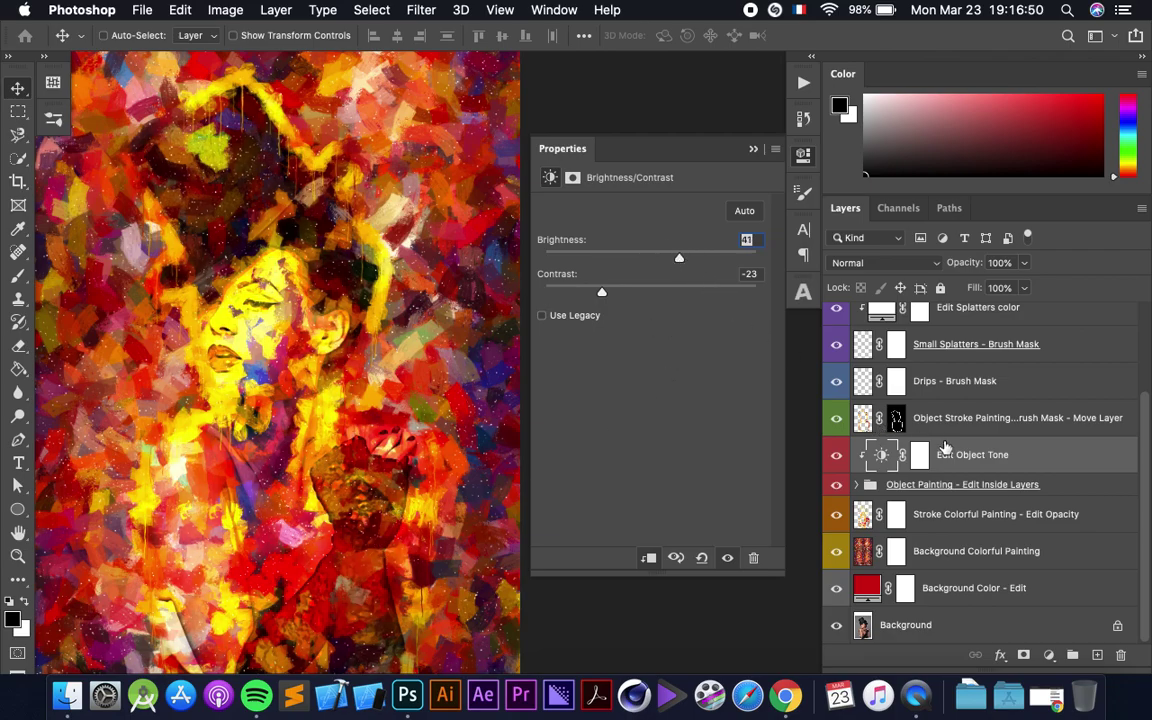
Expand Object Painting and preview Phase 03 by toggling its visibility and scrubbing opacity.
click(856, 484)
scroll(960, 503, down, 2)
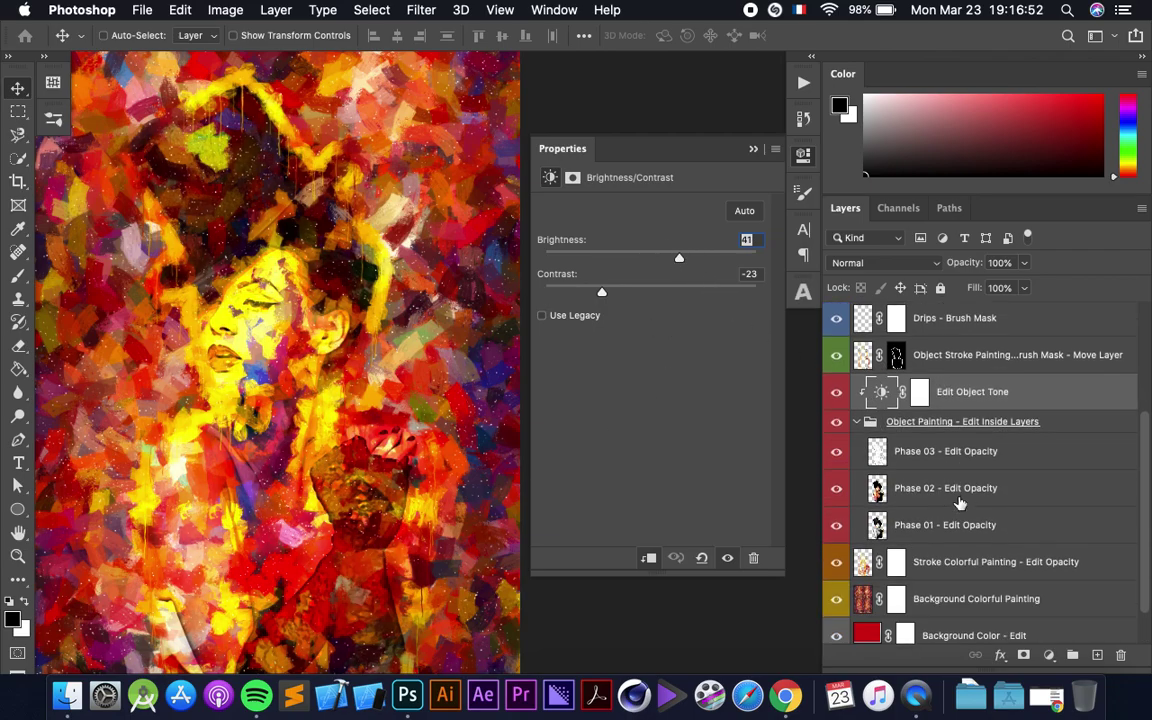
click(970, 456)
click(836, 451)
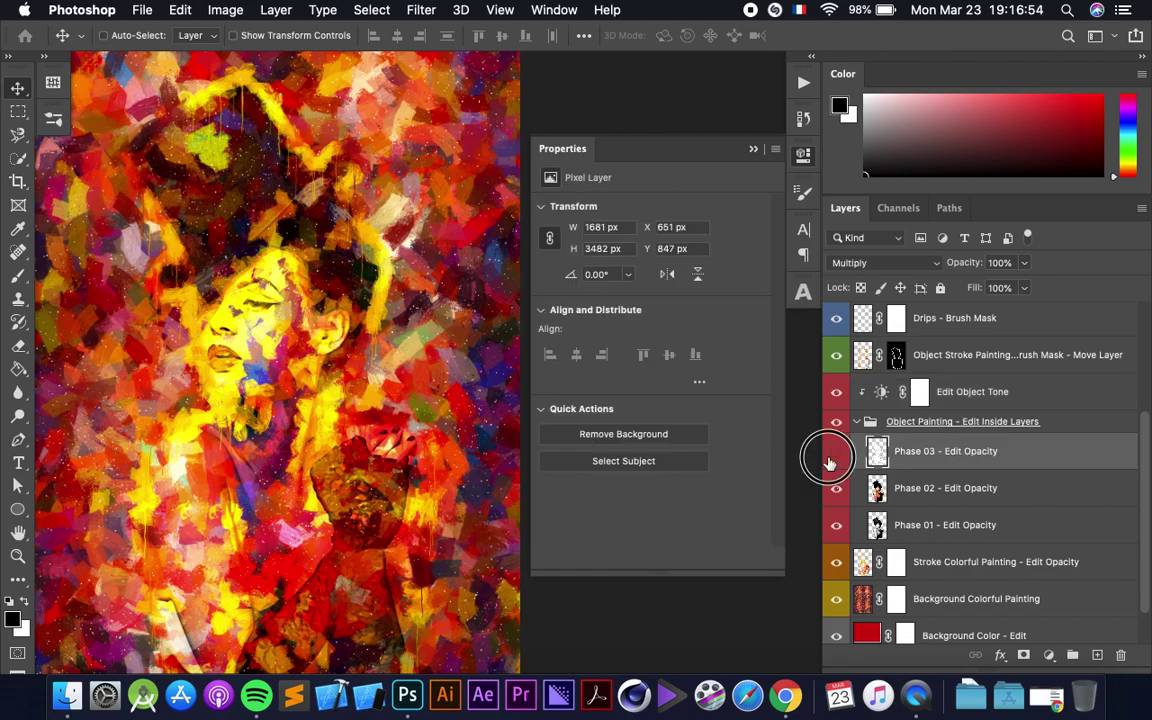
click(836, 451)
drag(964, 262, 995, 266)
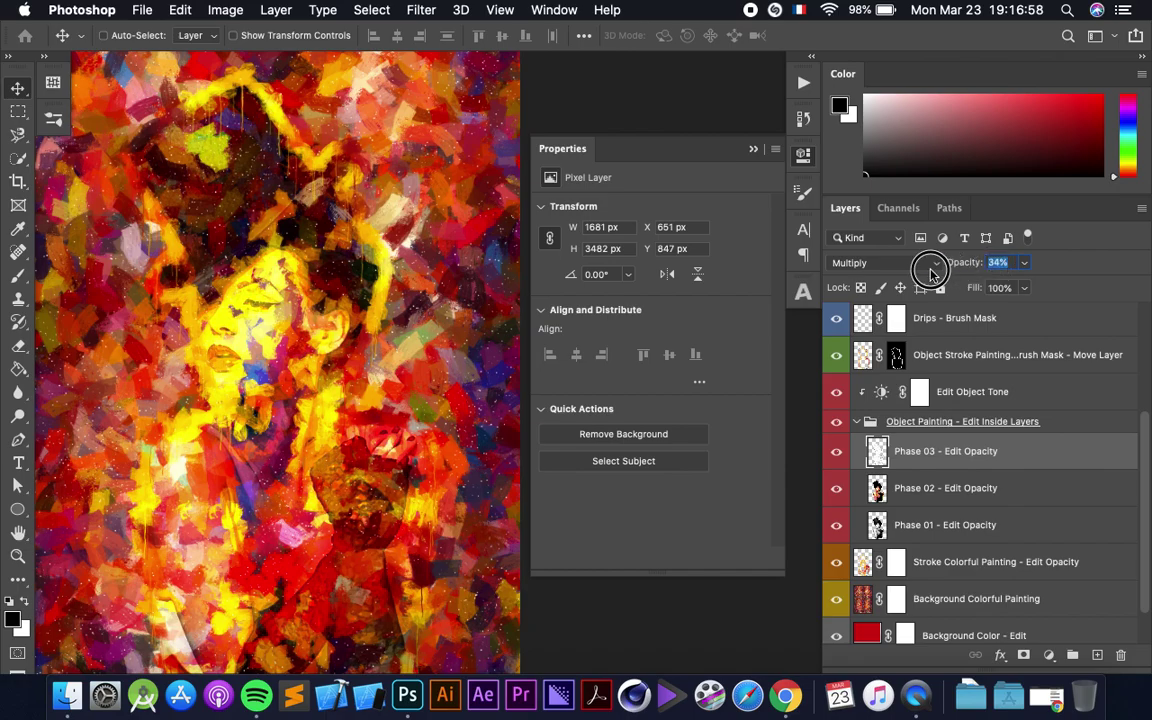
Lower Phase 02 to about 26% opacity and Phase 01 to 38%, then collapse the group.
click(982, 492)
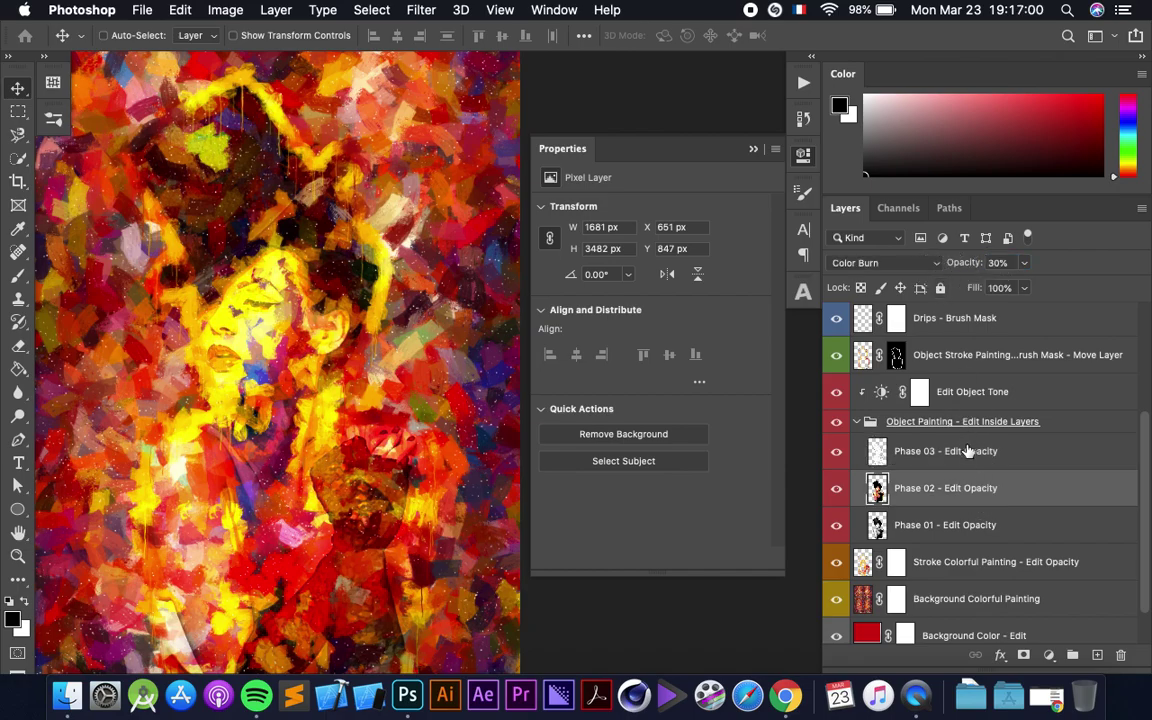
click(985, 450)
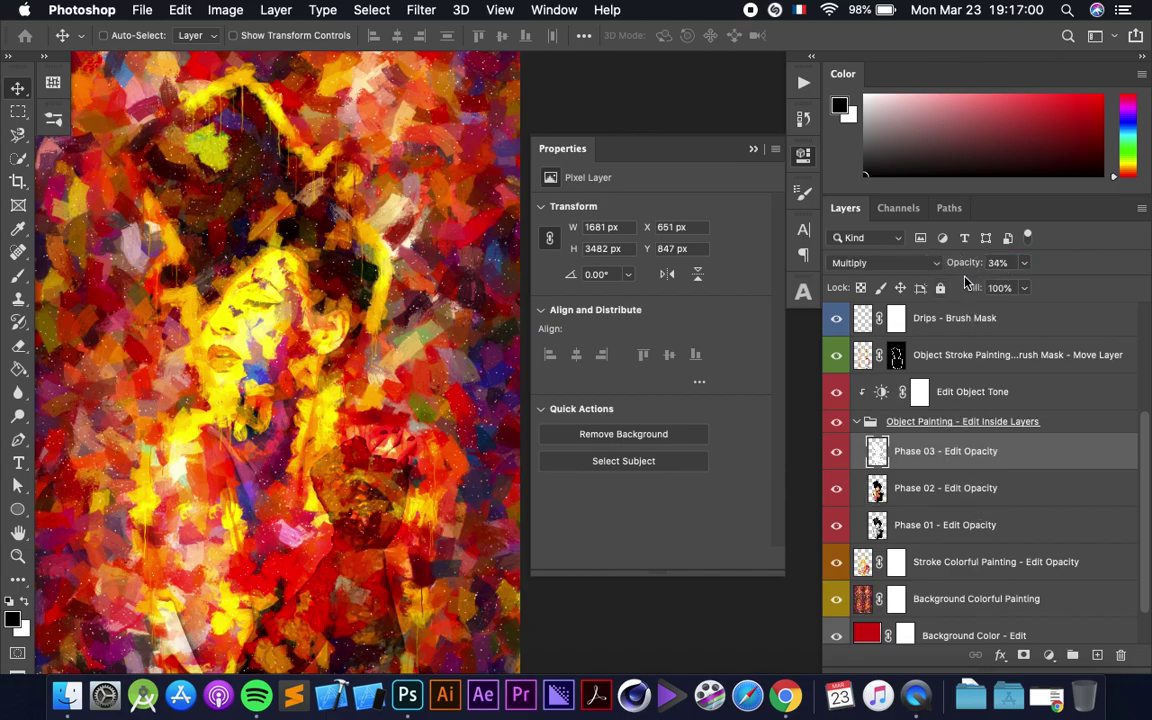
click(990, 490)
drag(966, 270, 993, 275)
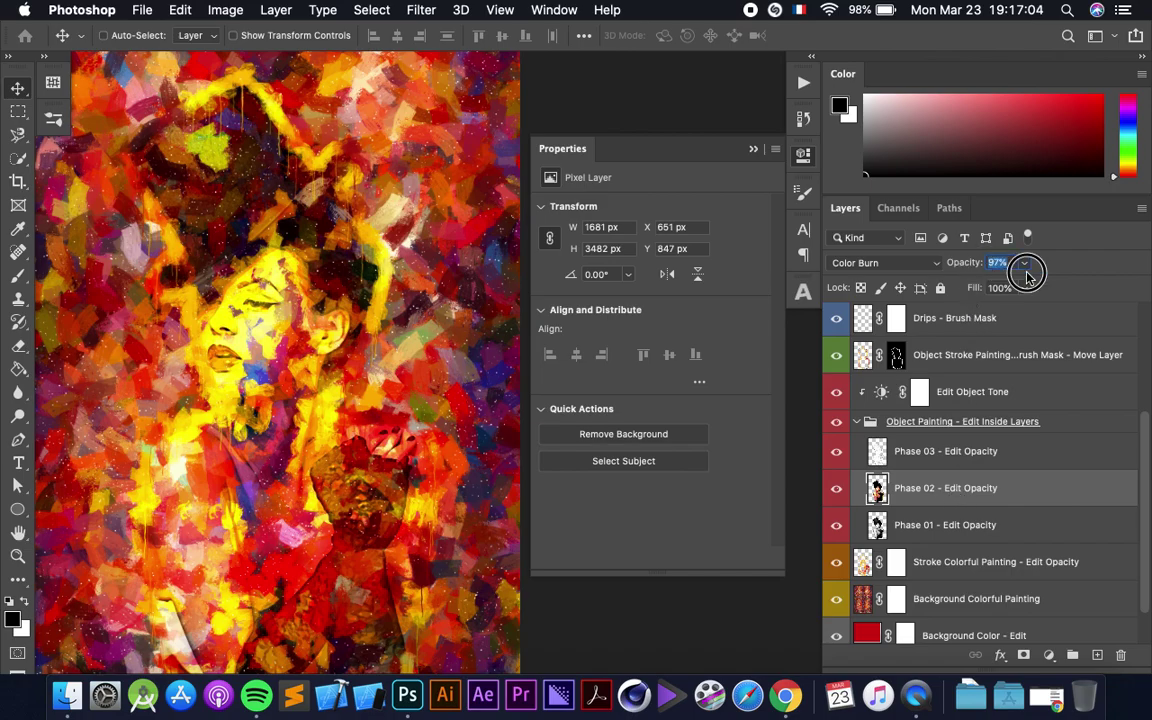
mouse_move(993, 275)
mouse_down()
mouse_move(957, 285)
mouse_move(966, 282)
mouse_up()
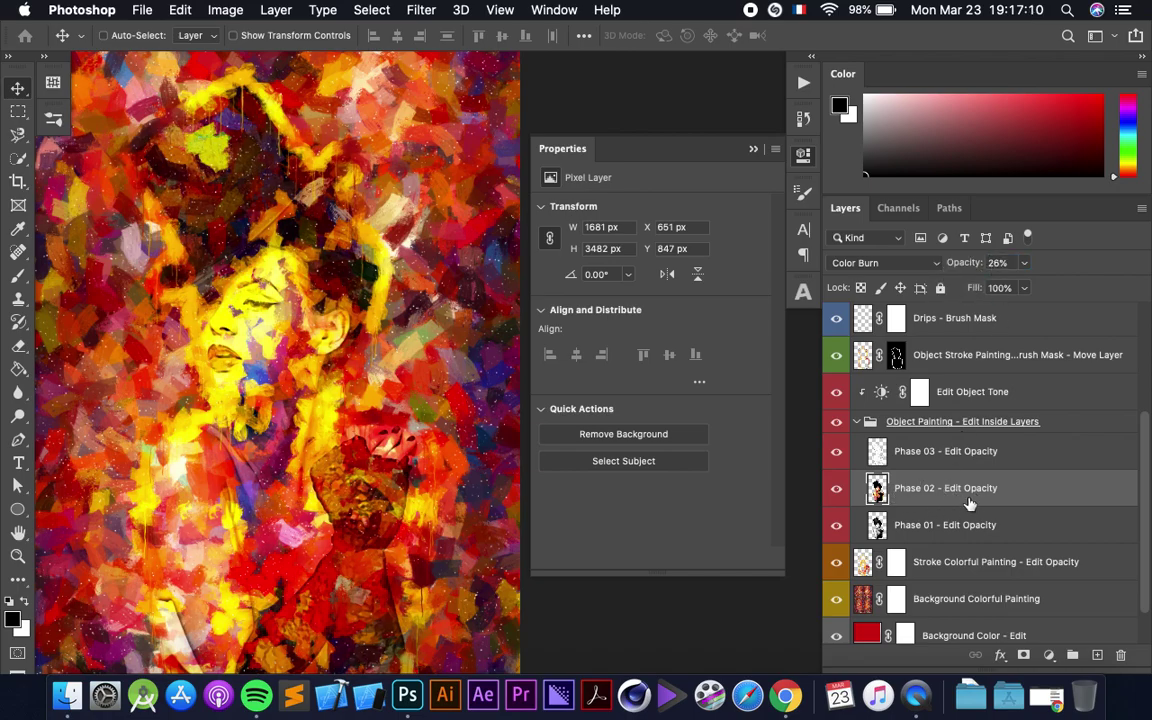
click(978, 535)
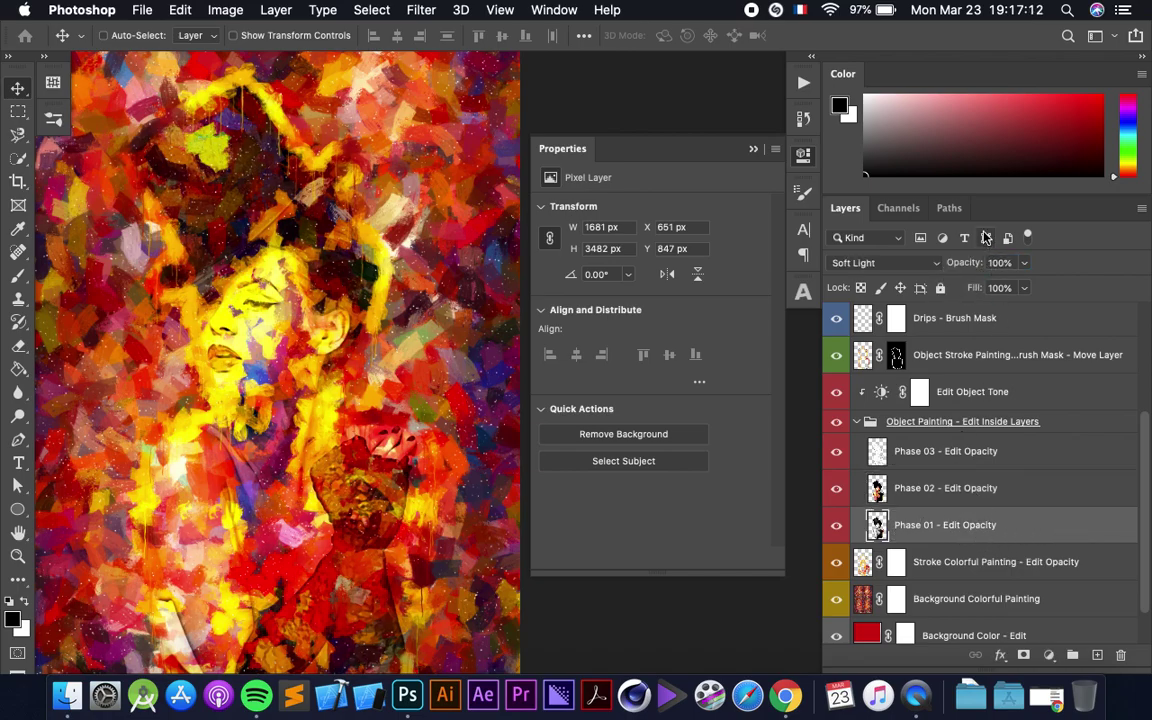
mouse_move(963, 263)
mouse_down()
mouse_move(912, 266)
mouse_move(921, 268)
mouse_up()
click(856, 421)
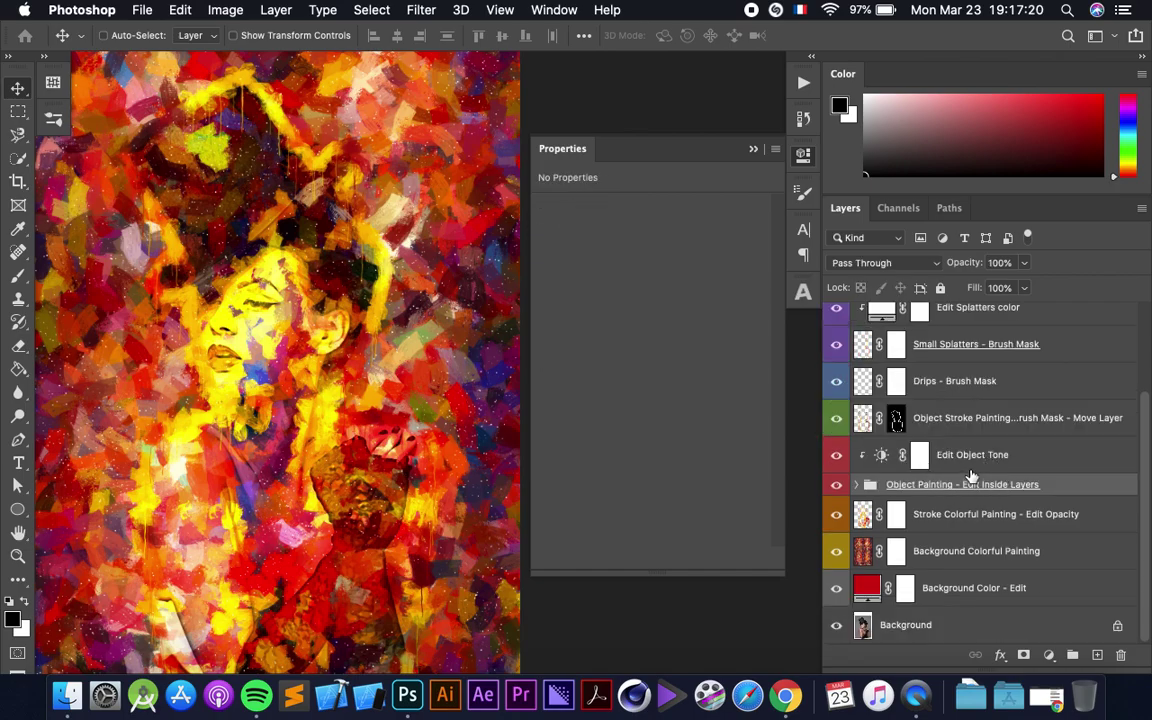
Select Object Stroke Painting, zoom in on the face, compare its visibility, and target its mask.
scroll(967, 481, up, 1)
click(995, 455)
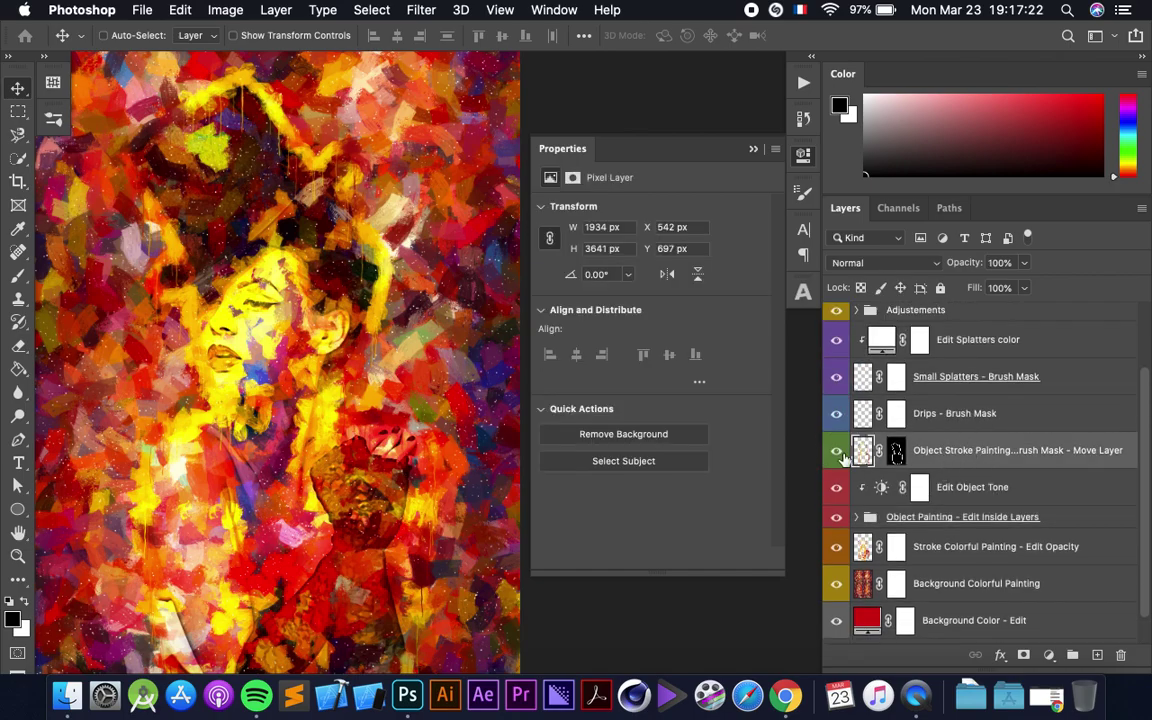
key(super+plus)
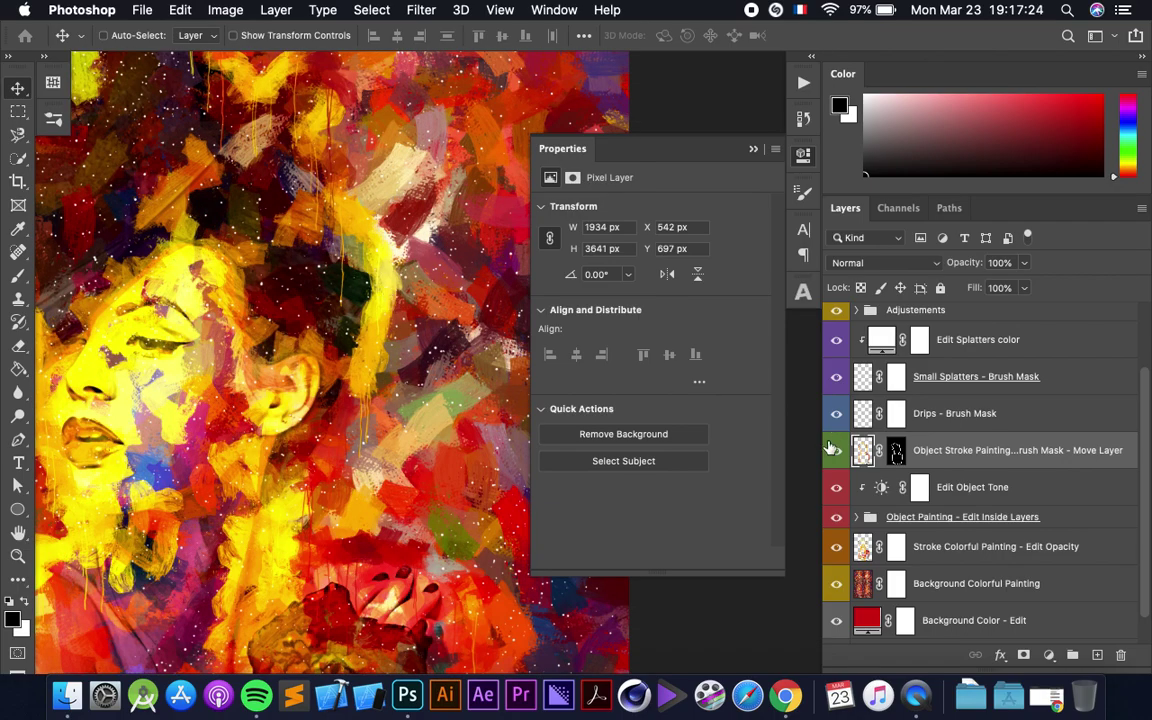
click(836, 450)
click(836, 450)
mouse_move(945, 450)
mouse_down()
mouse_move(935, 515)
mouse_move(968, 436)
mouse_up()
click(896, 451)
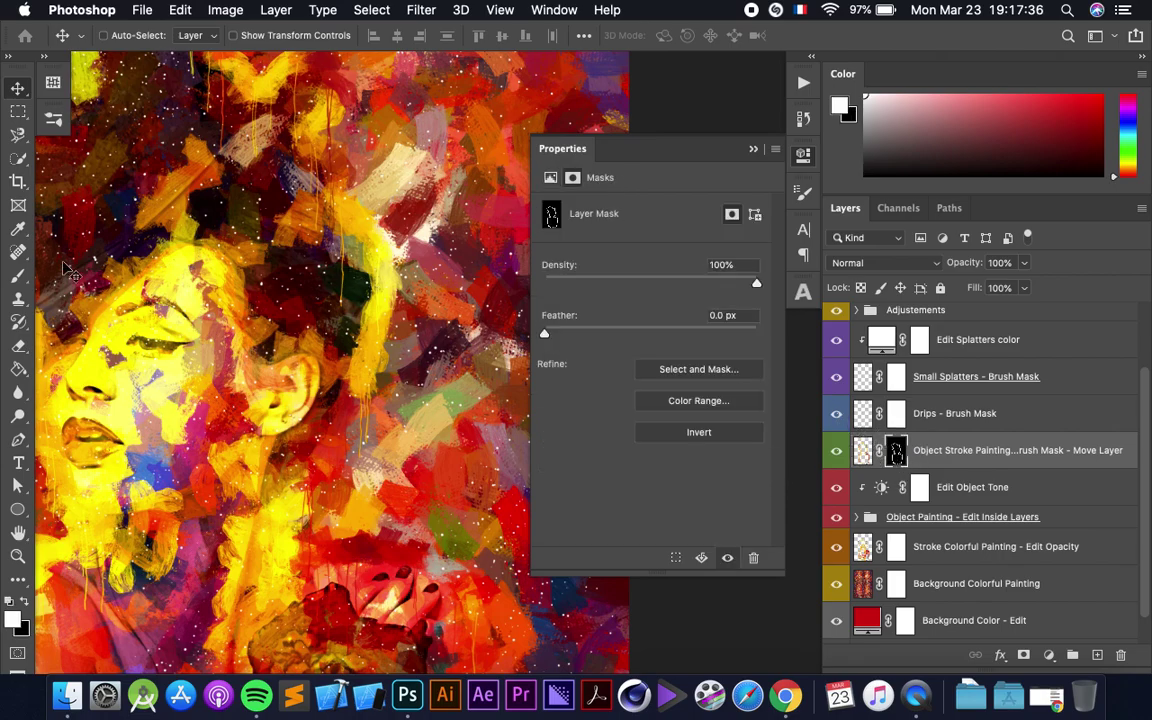
Choose the BR-09 brush from Abstract Art Brushes and size it to 400 px.
click(60, 124)
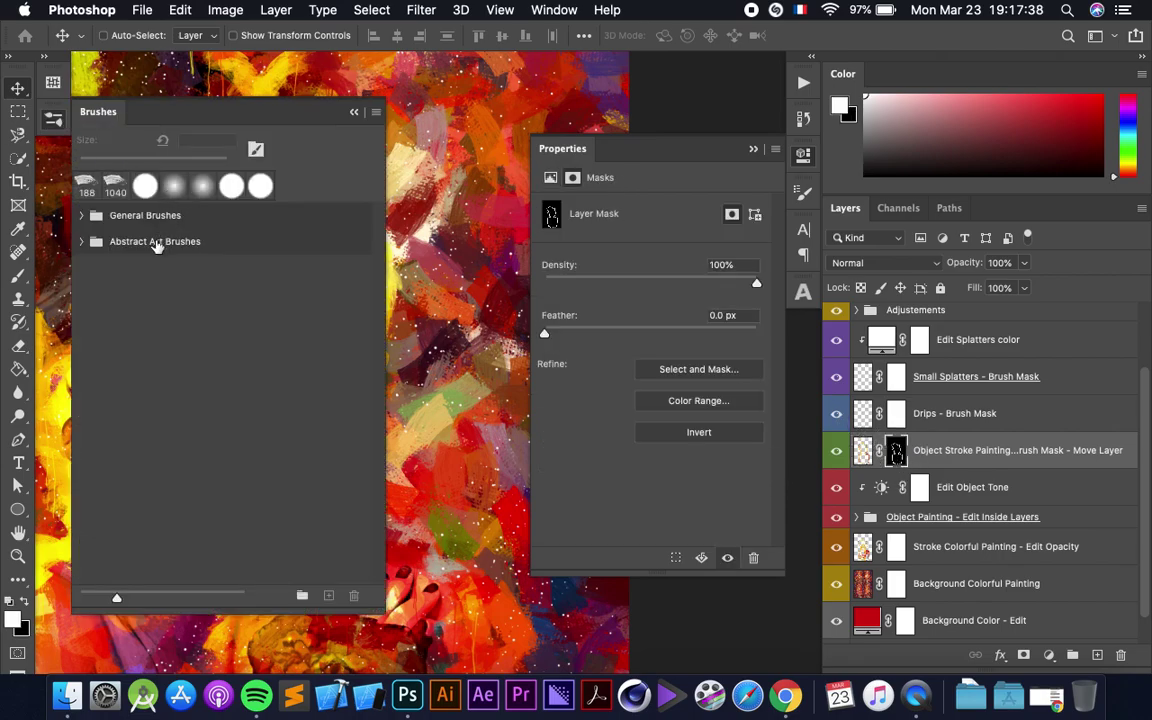
click(83, 241)
scroll(160, 400, down, 5)
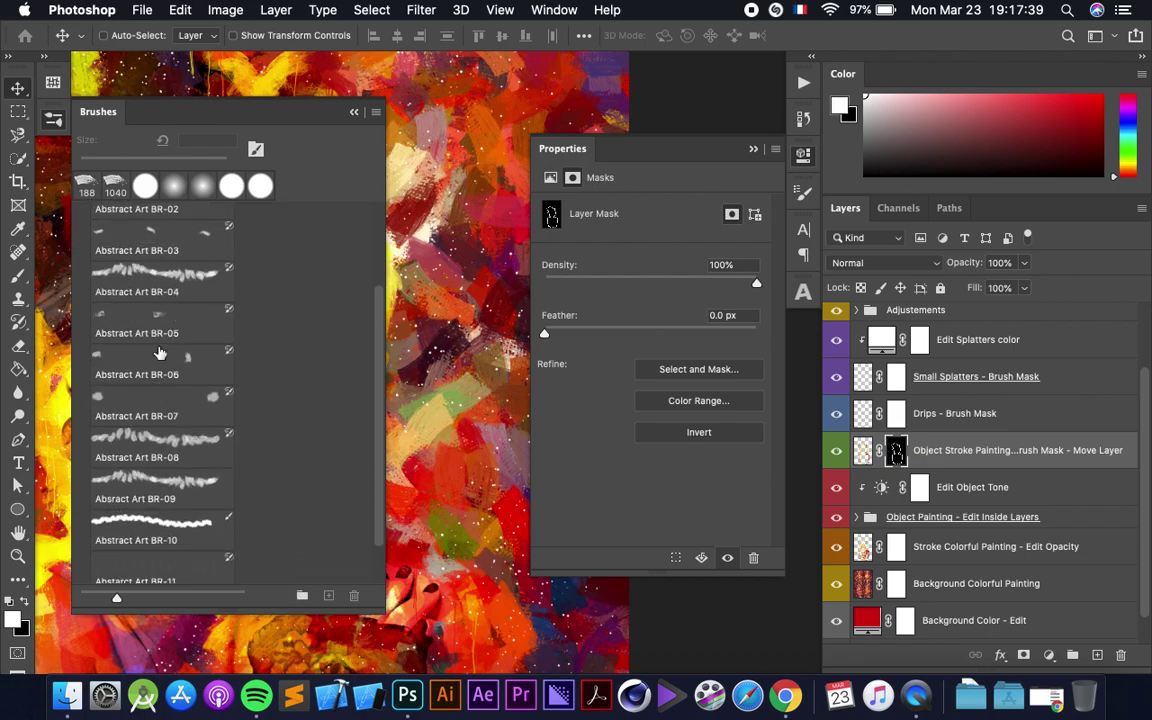
click(178, 480)
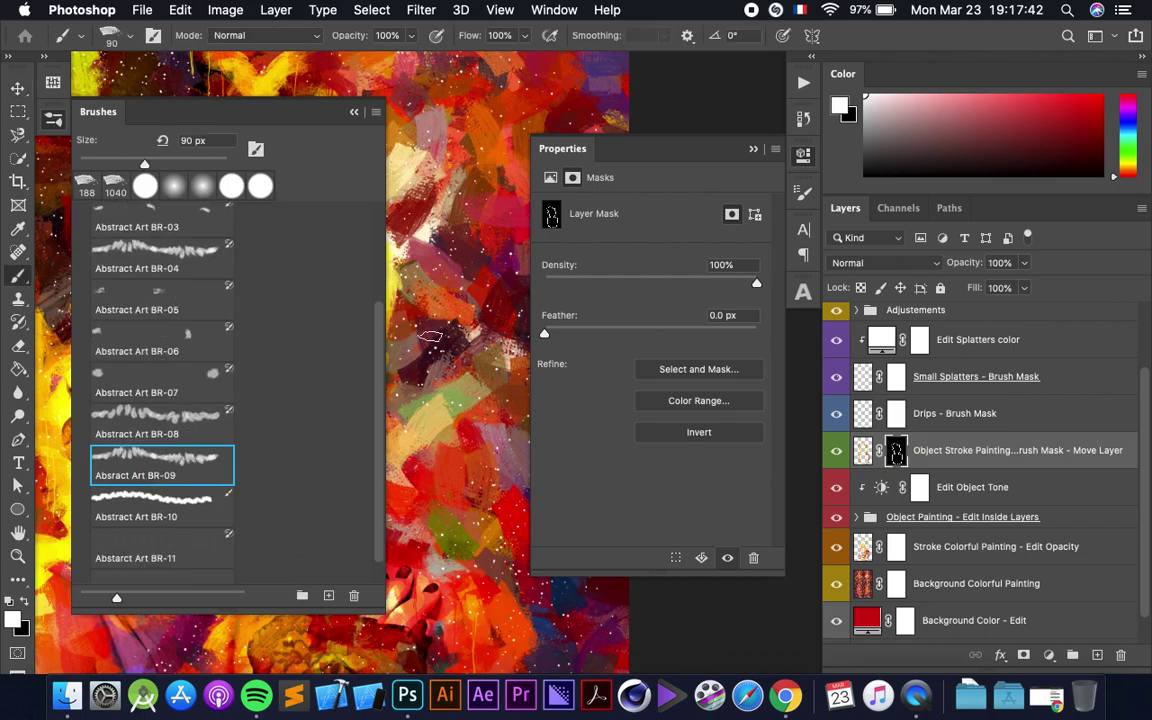
click(55, 118)
right_click(249, 154)
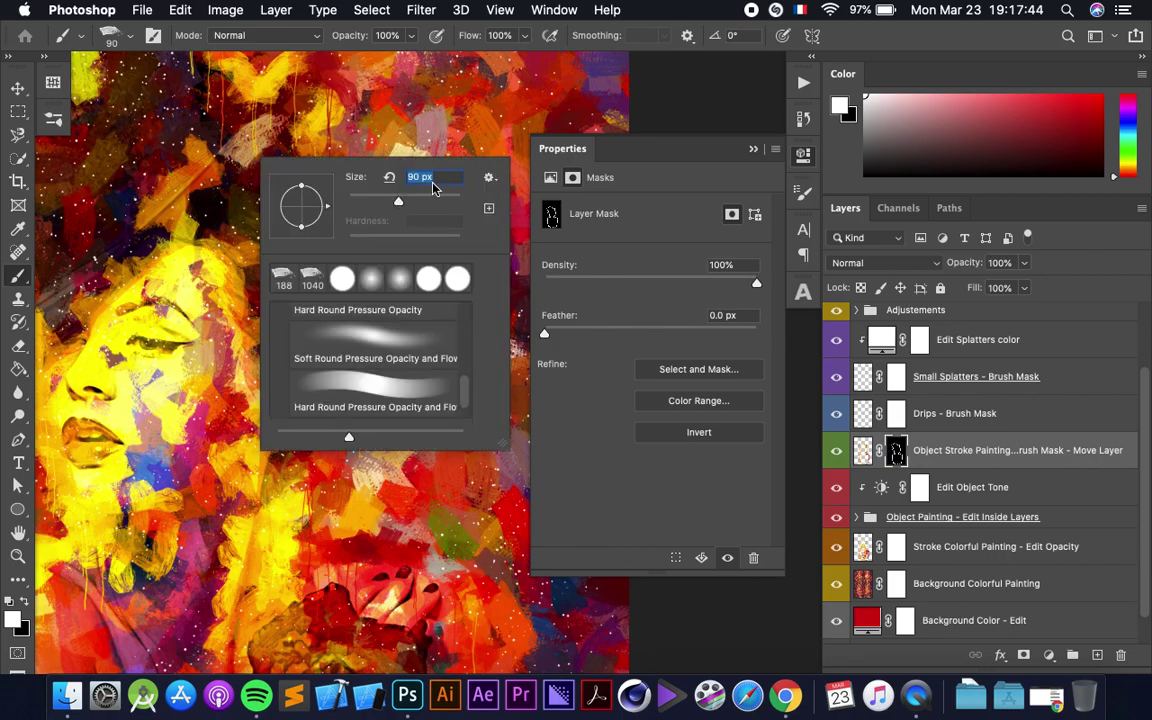
drag(372, 180, 450, 180)
key(Return)
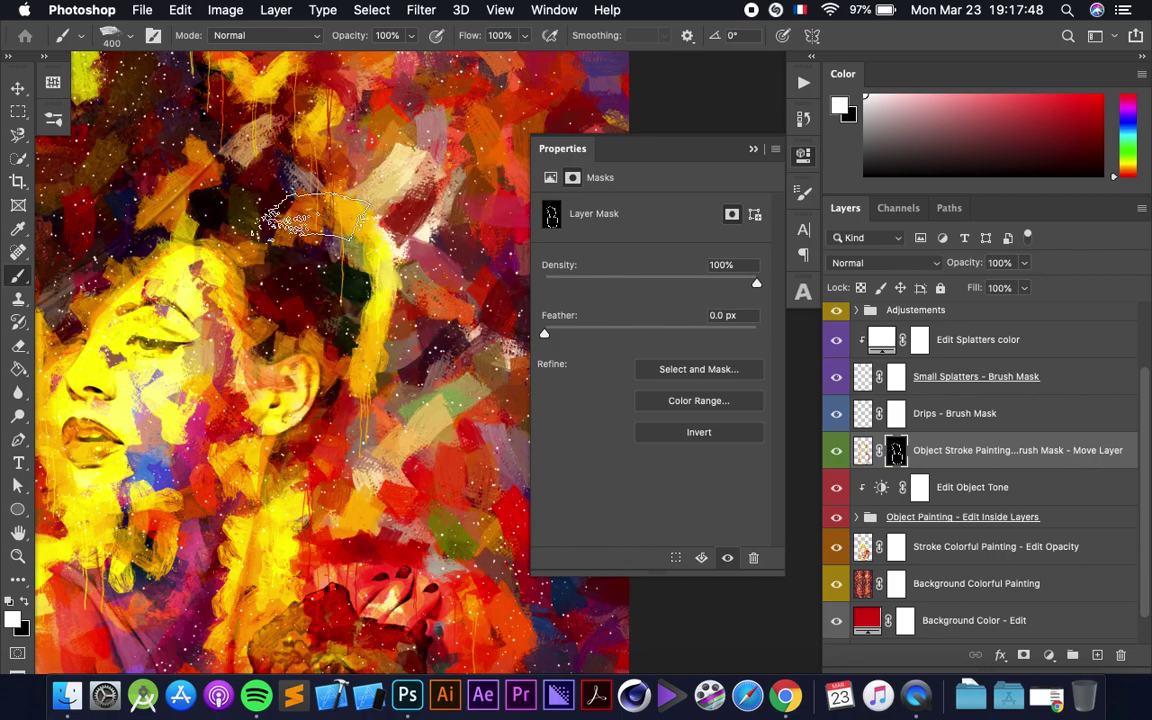
Paint the Object Stroke Painting mask in black and white to reshape strokes over face and hair.
click(14, 620)
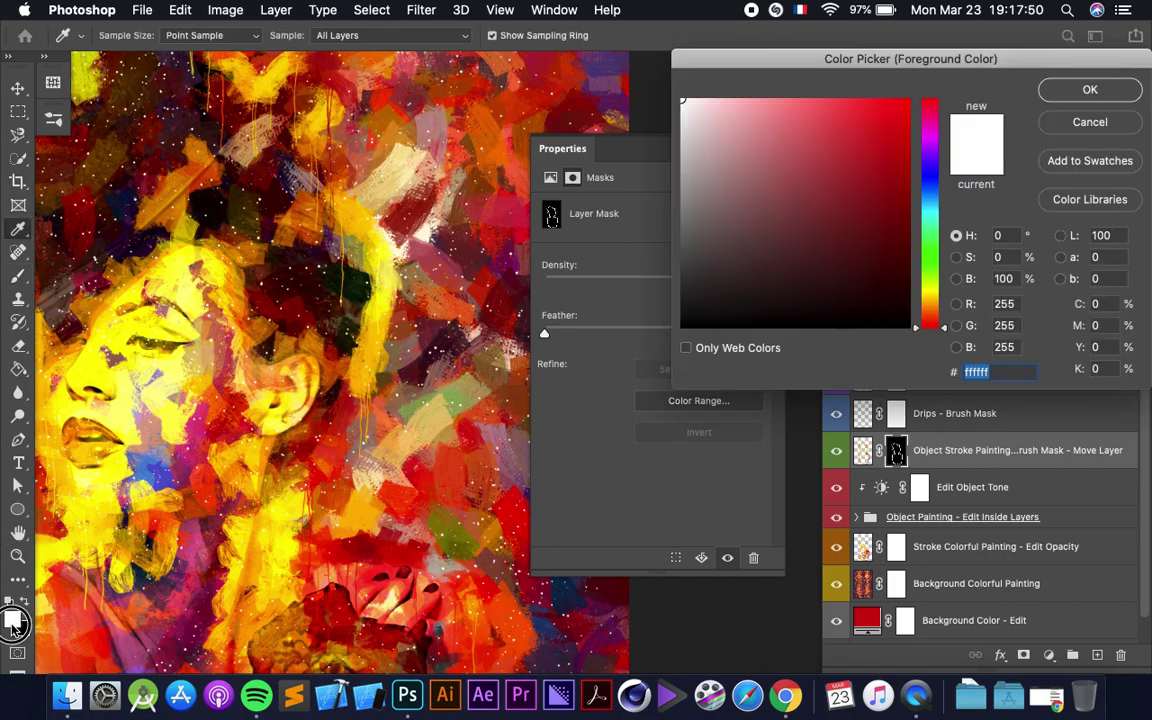
click(1080, 92)
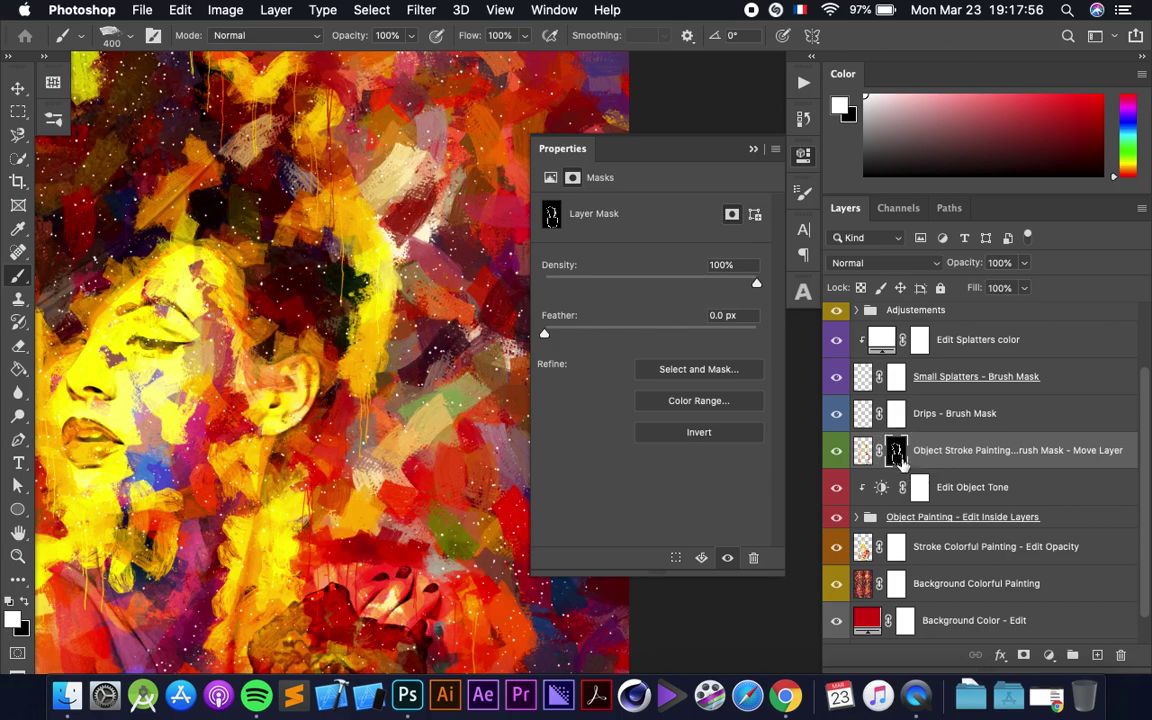
key(x)
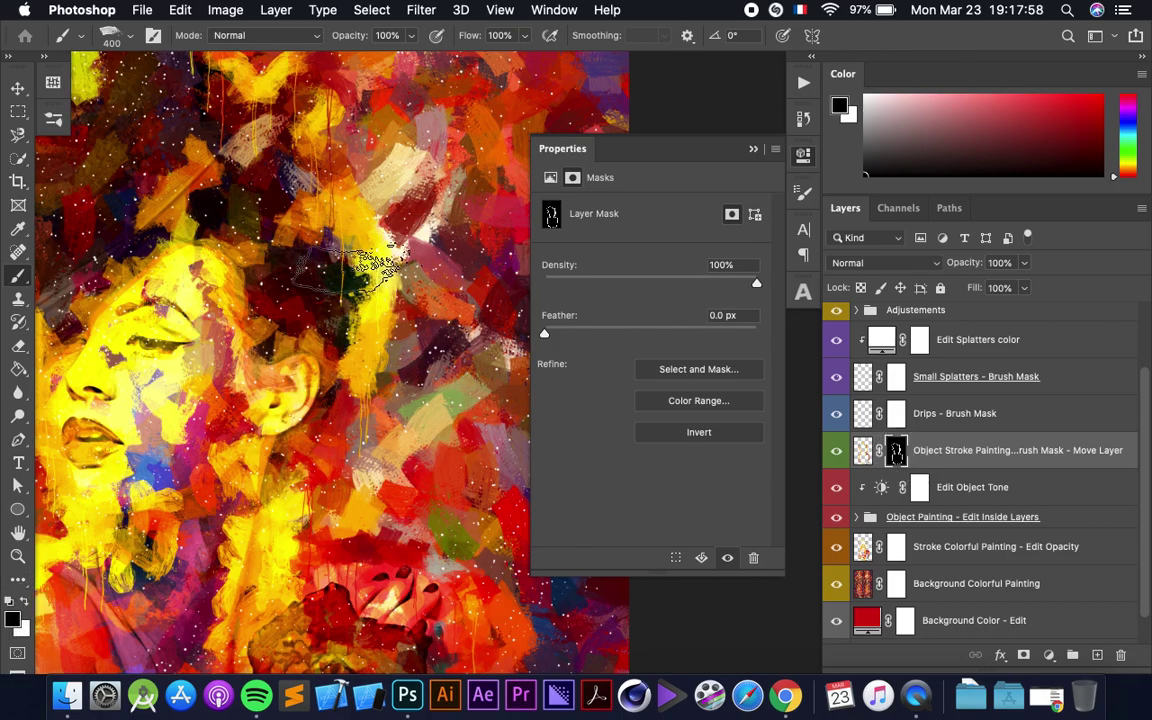
drag(350, 265, 285, 55)
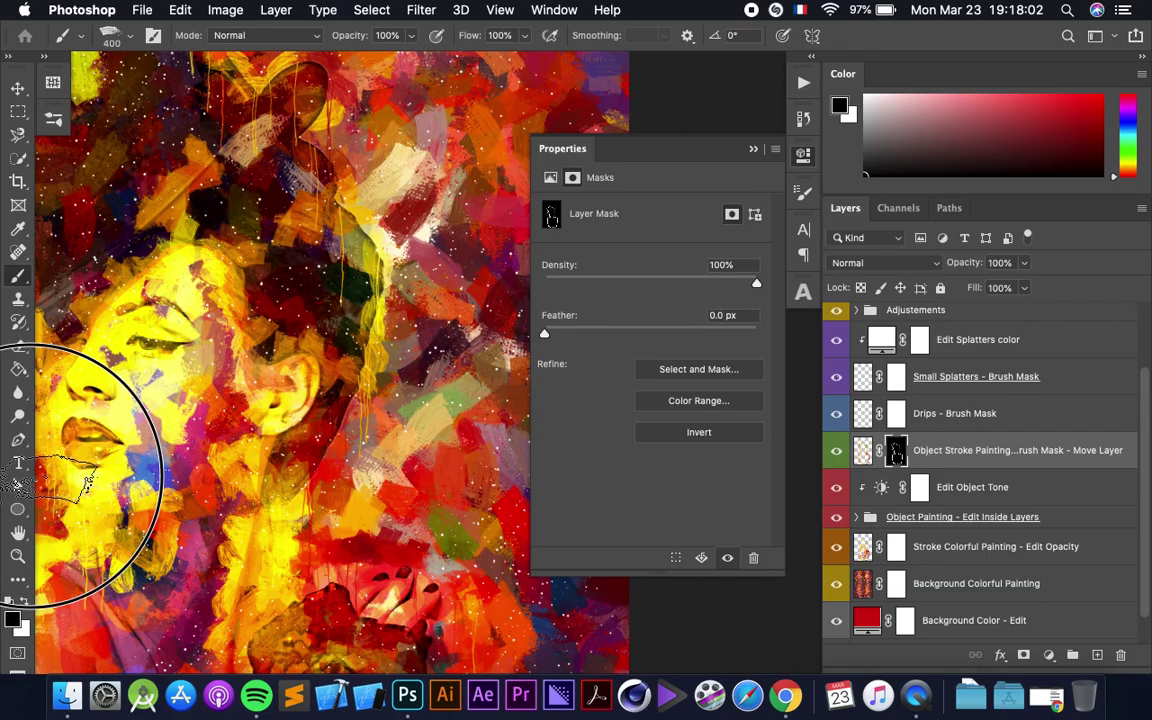
scroll(100, 505, left, 5)
scroll(100, 505, down, 3)
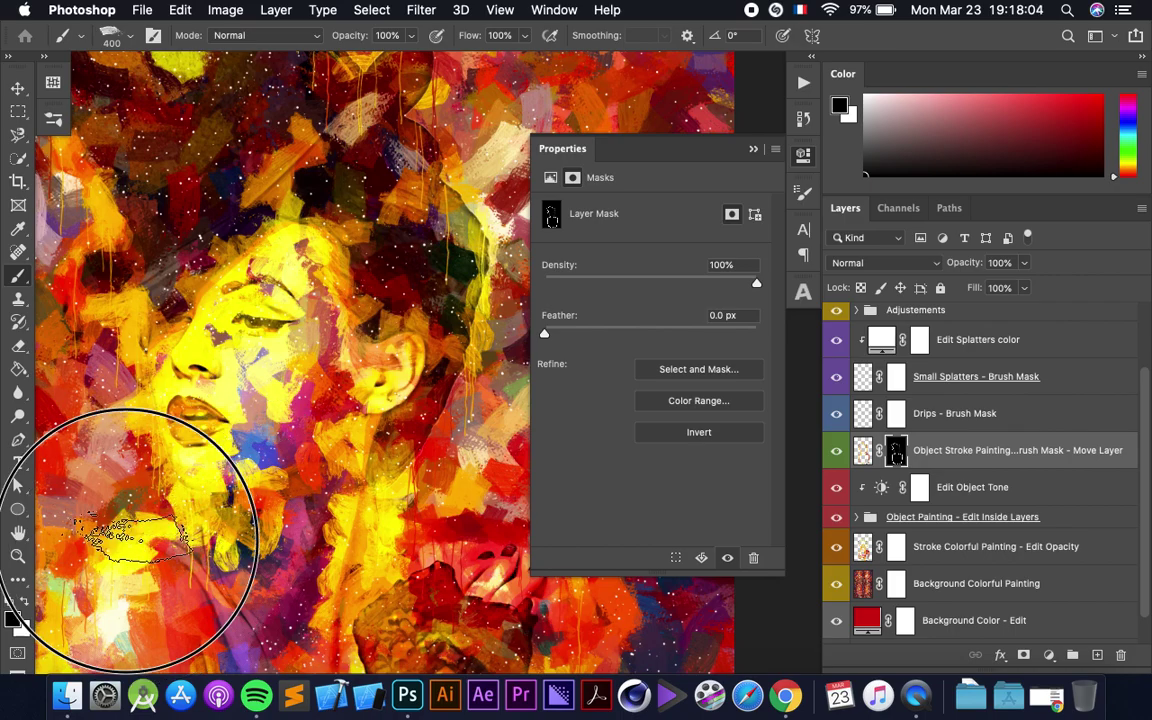
drag(130, 540, 128, 360)
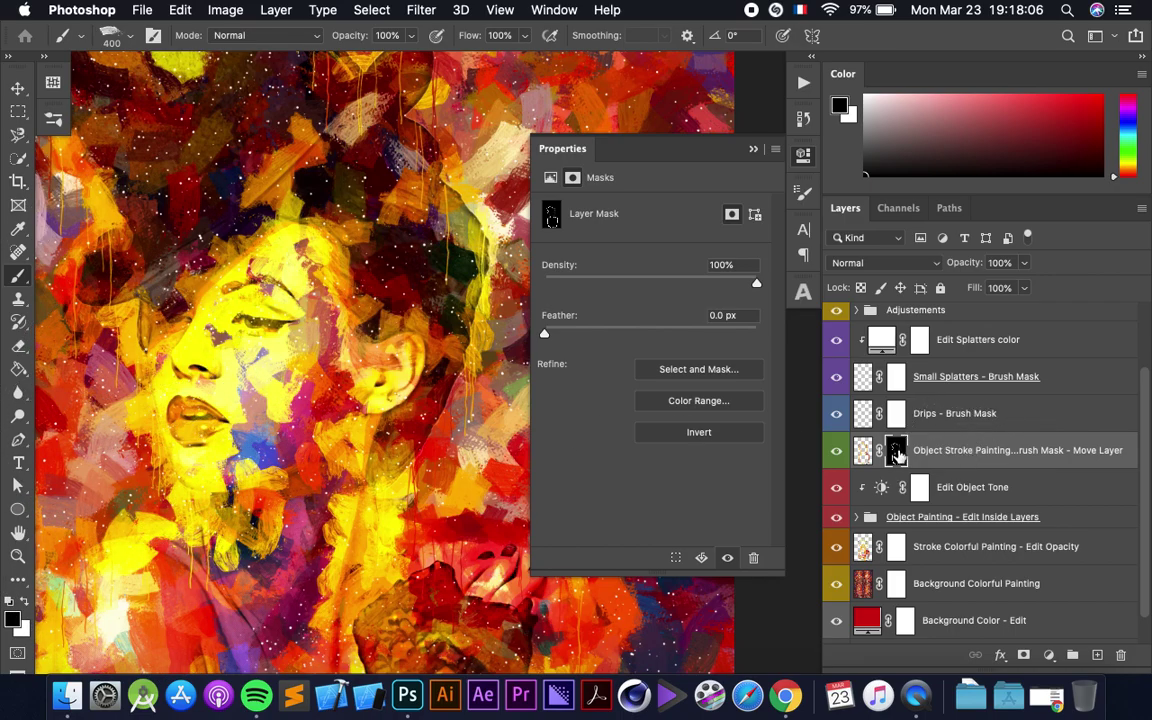
key(x)
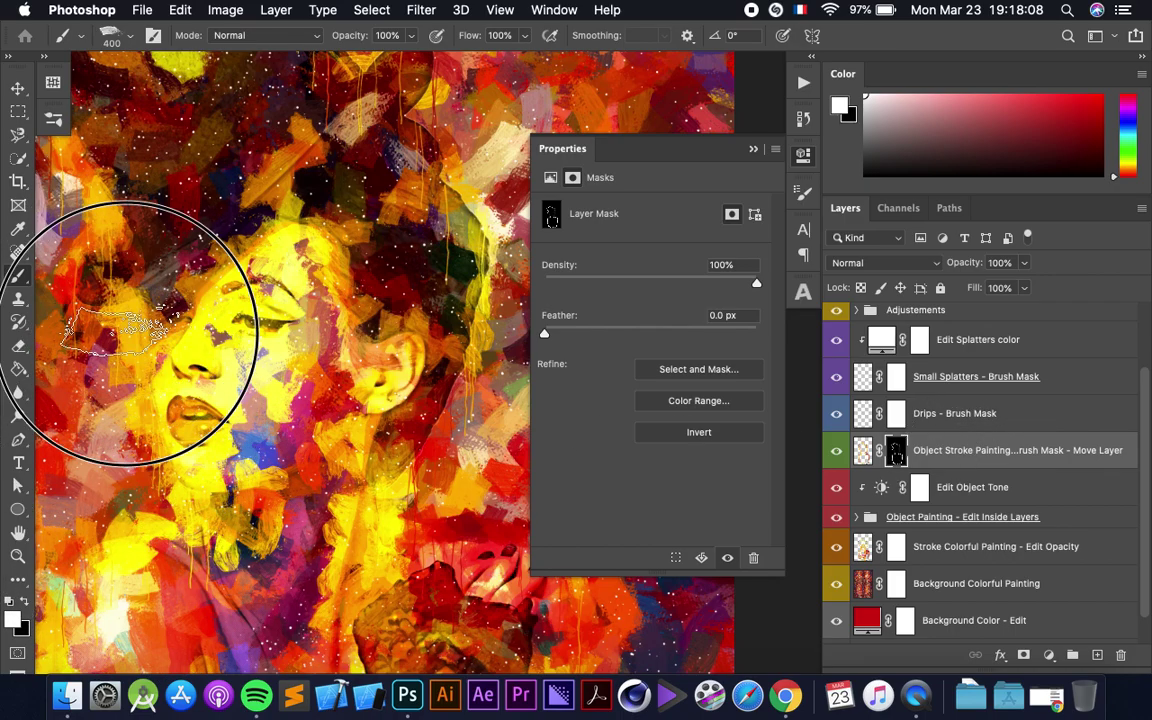
drag(135, 340, 167, 500)
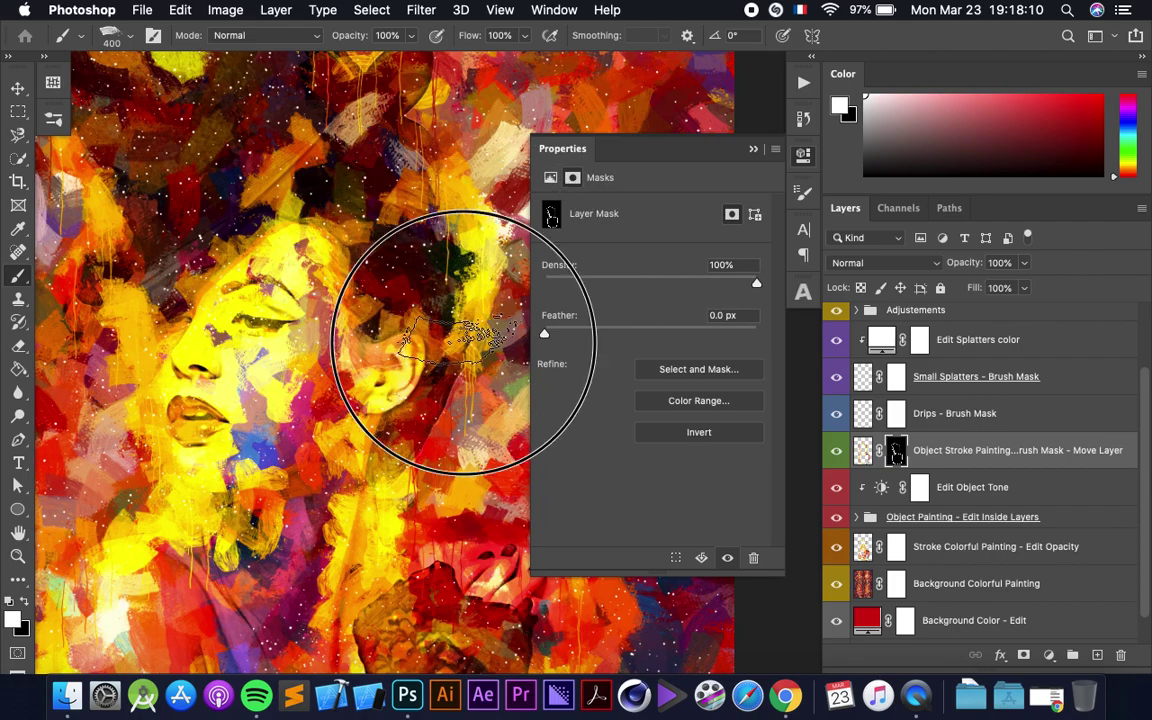
key(v)
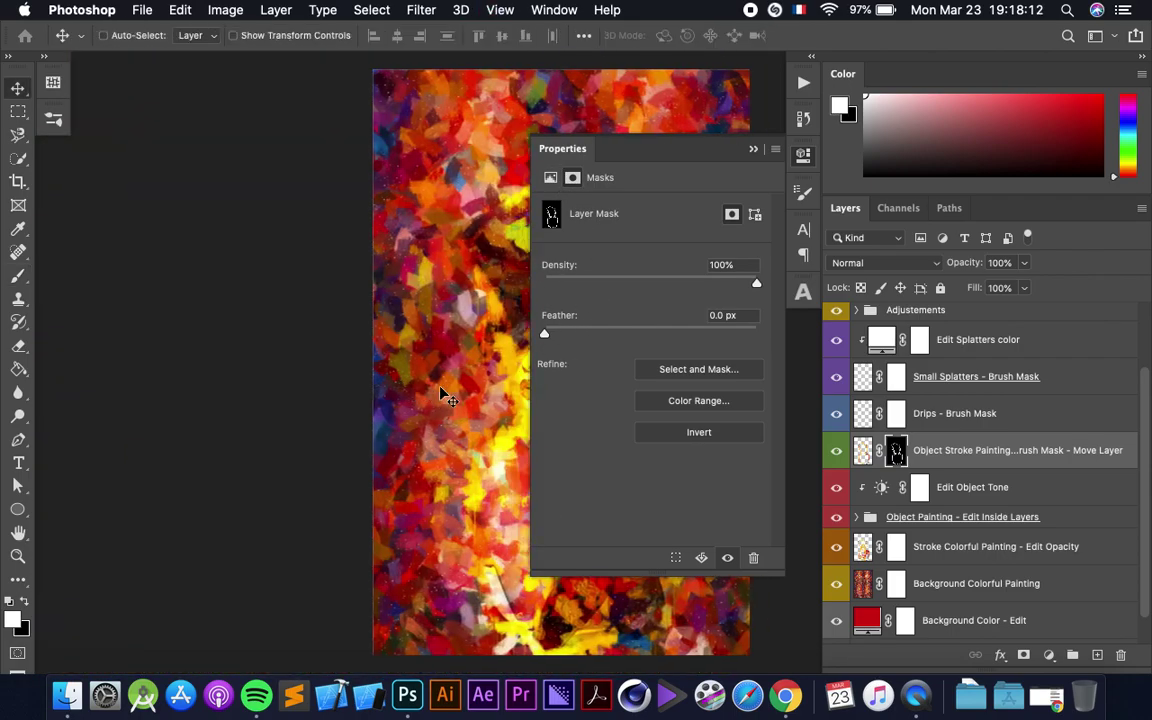
Set the Edit Object Tone adjustment to Contrast 66 and Brightness 3.
click(804, 157)
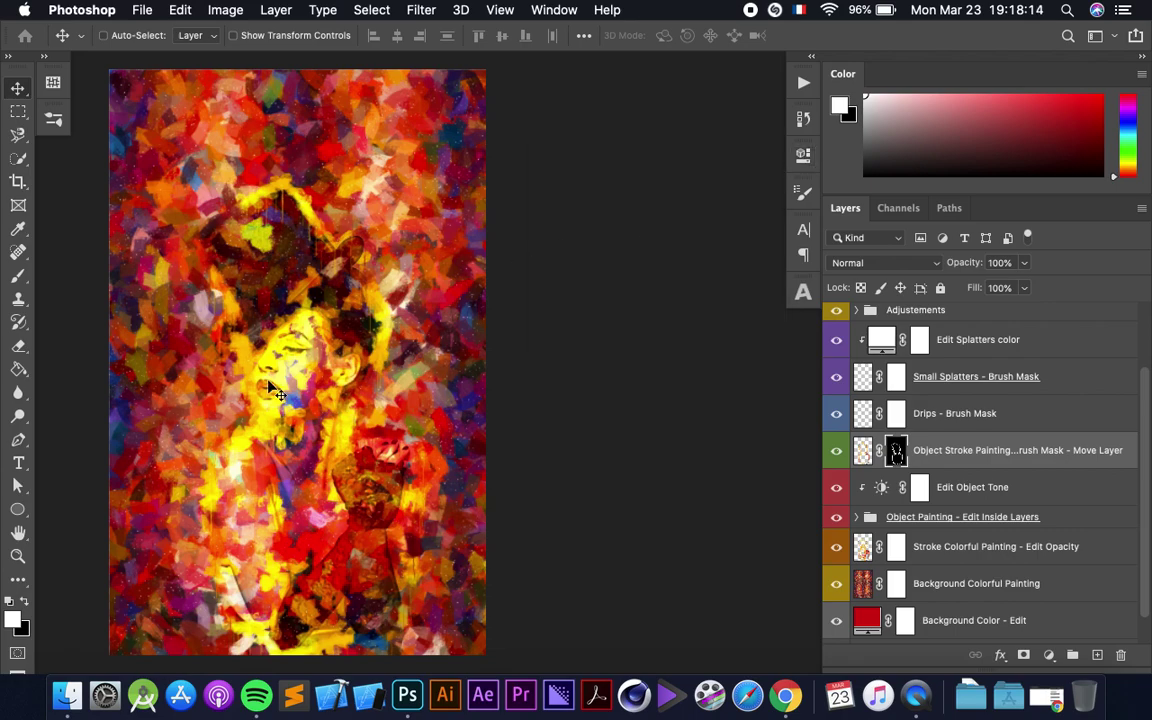
click(852, 452)
click(852, 452)
double_click(884, 490)
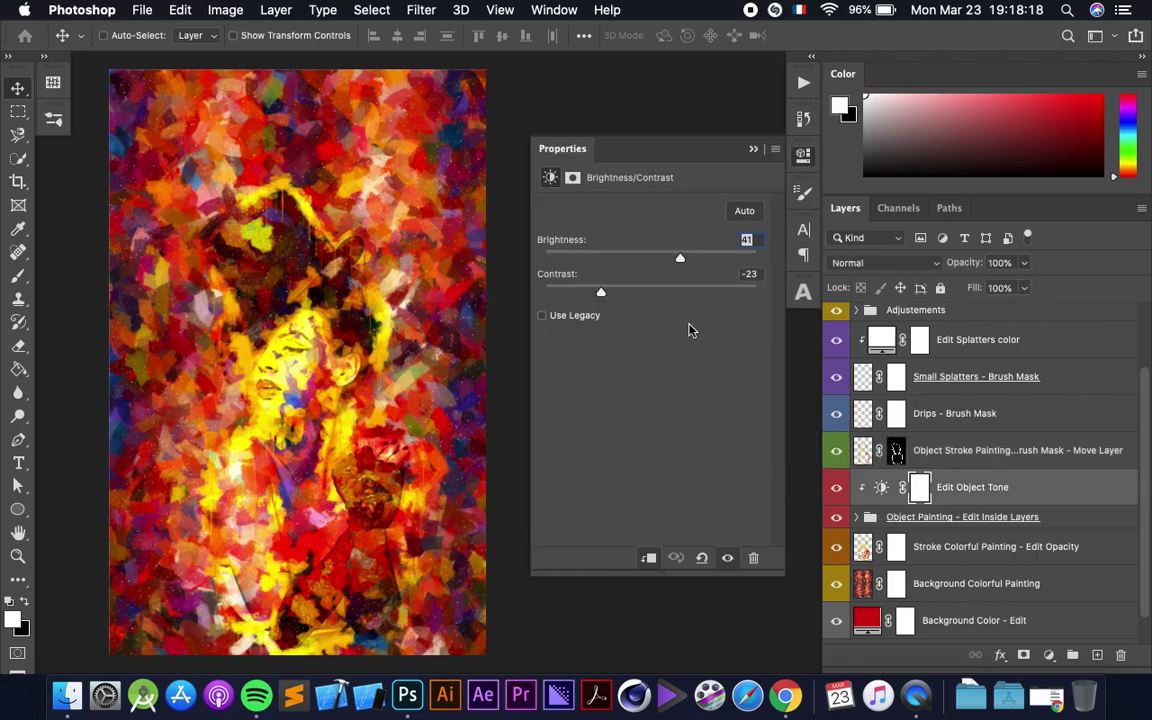
drag(630, 289, 717, 293)
click(676, 259)
drag(672, 258, 652, 258)
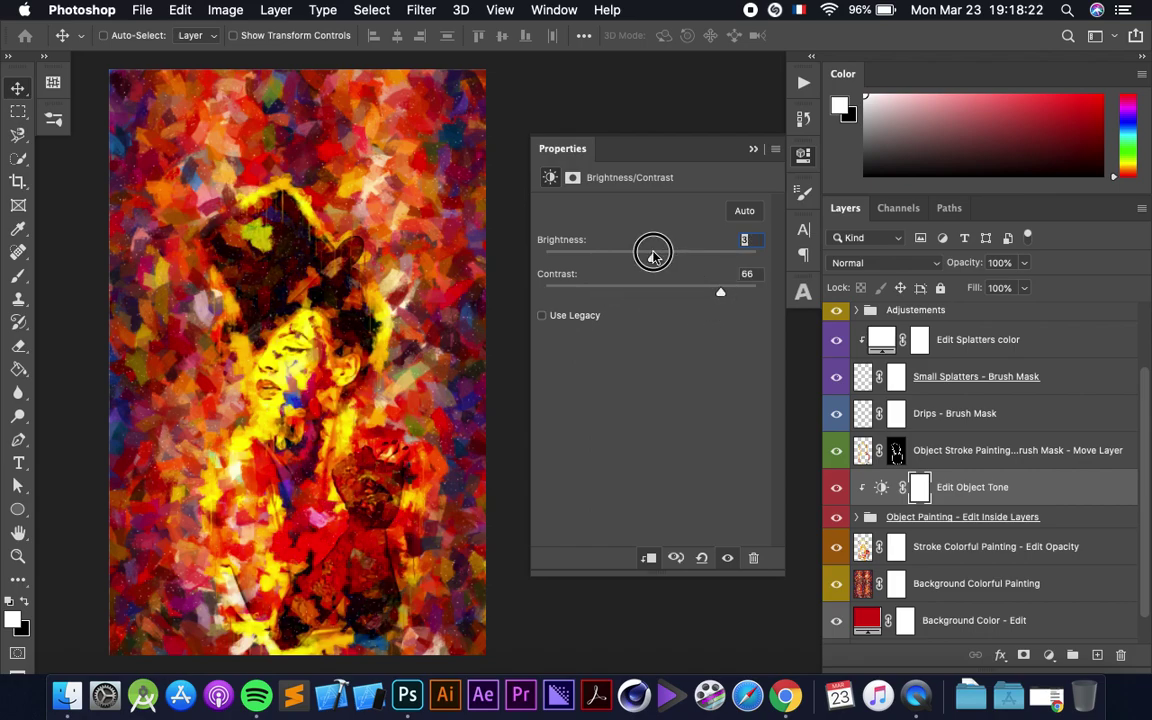
click(926, 470)
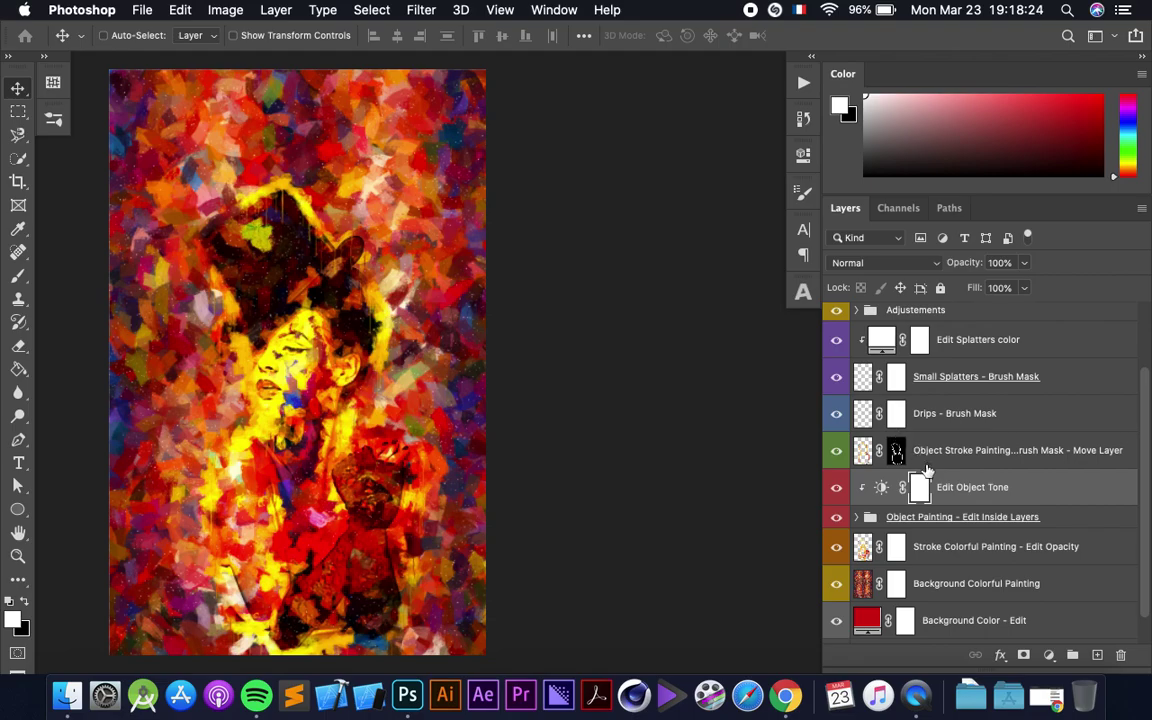
click(930, 425)
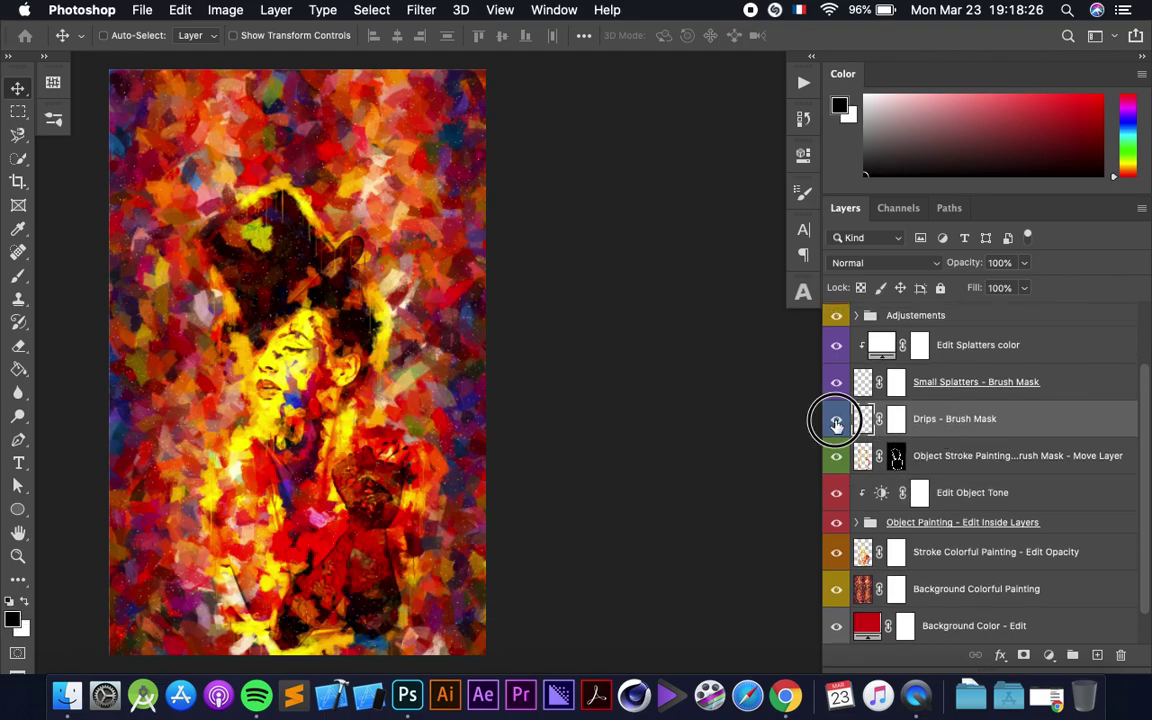
Paint out the yellow drips over the dark heart in black on the Drips layer mask.
scroll(418, 280, up, 3)
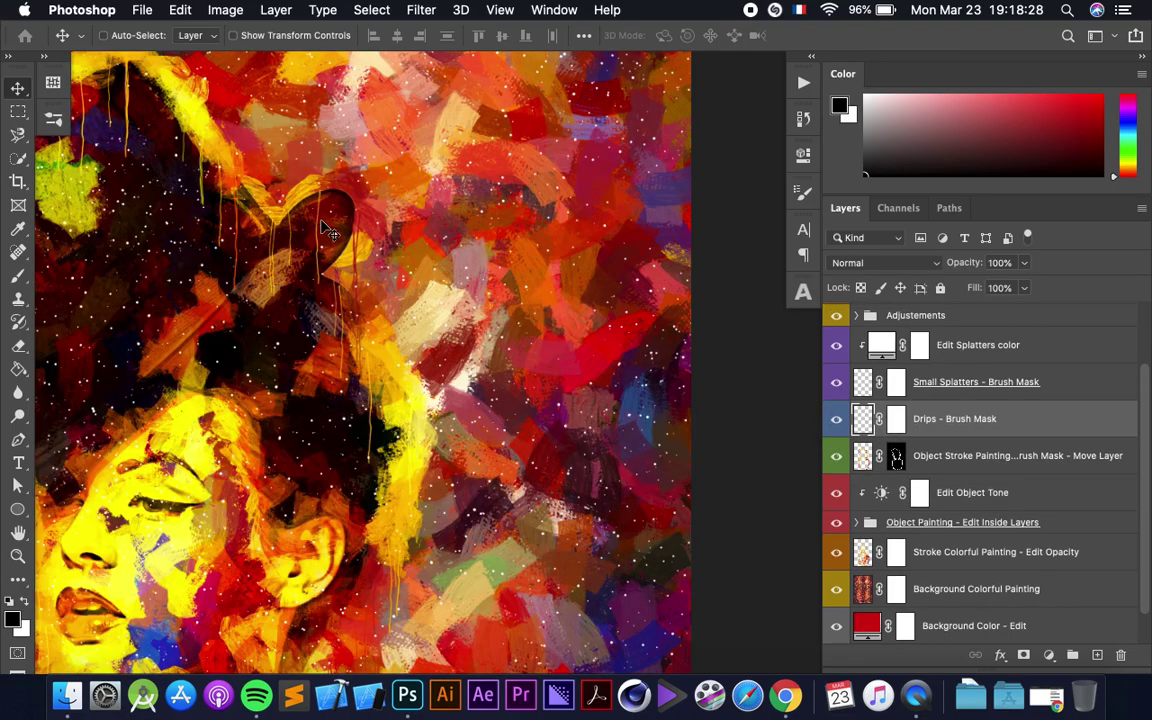
scroll(325, 232, up, 3)
scroll(338, 250, up, 1)
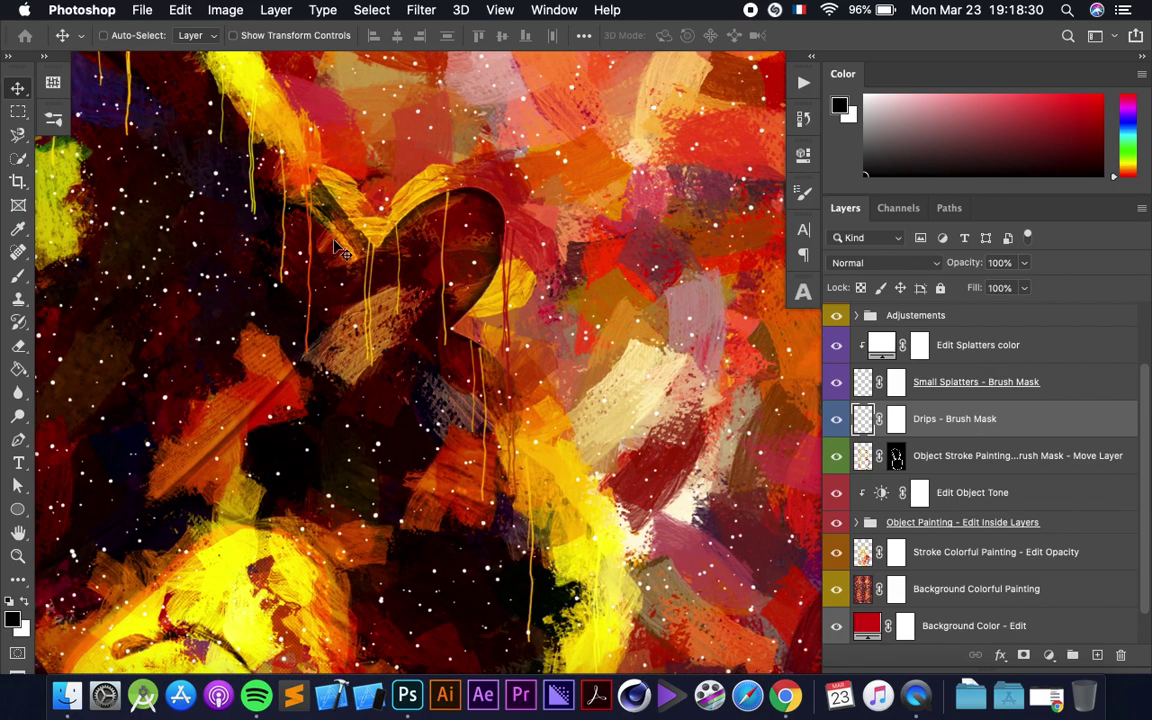
click(836, 419)
click(836, 419)
click(897, 422)
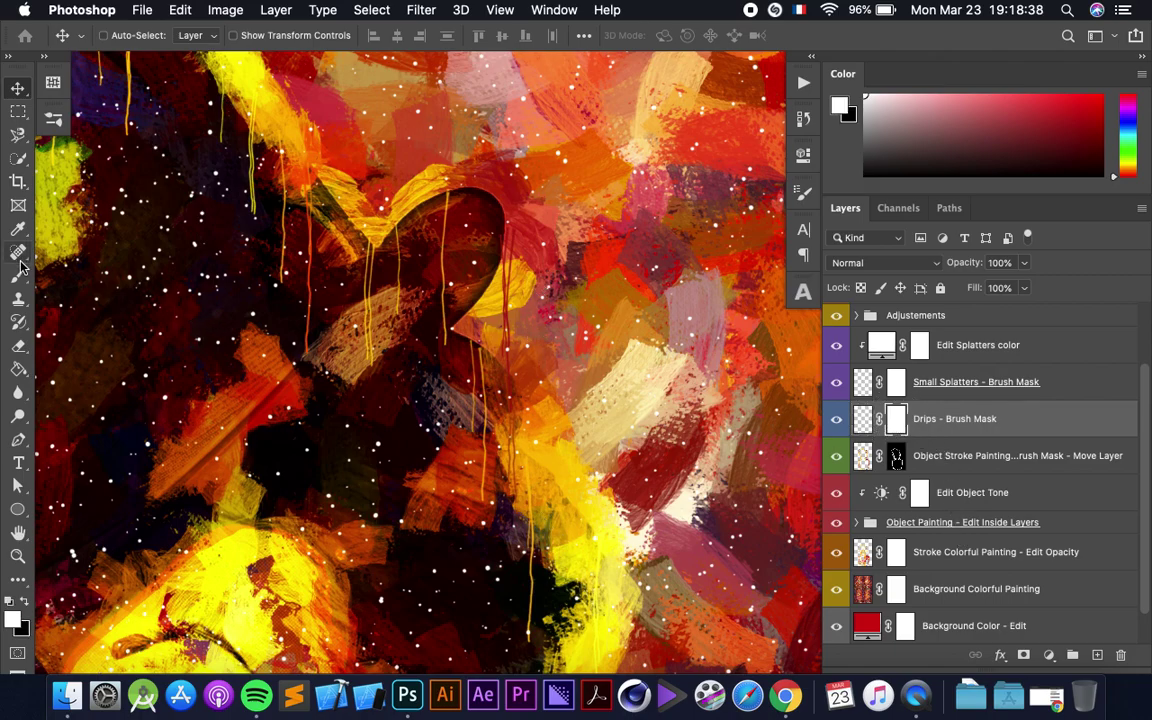
key(b)
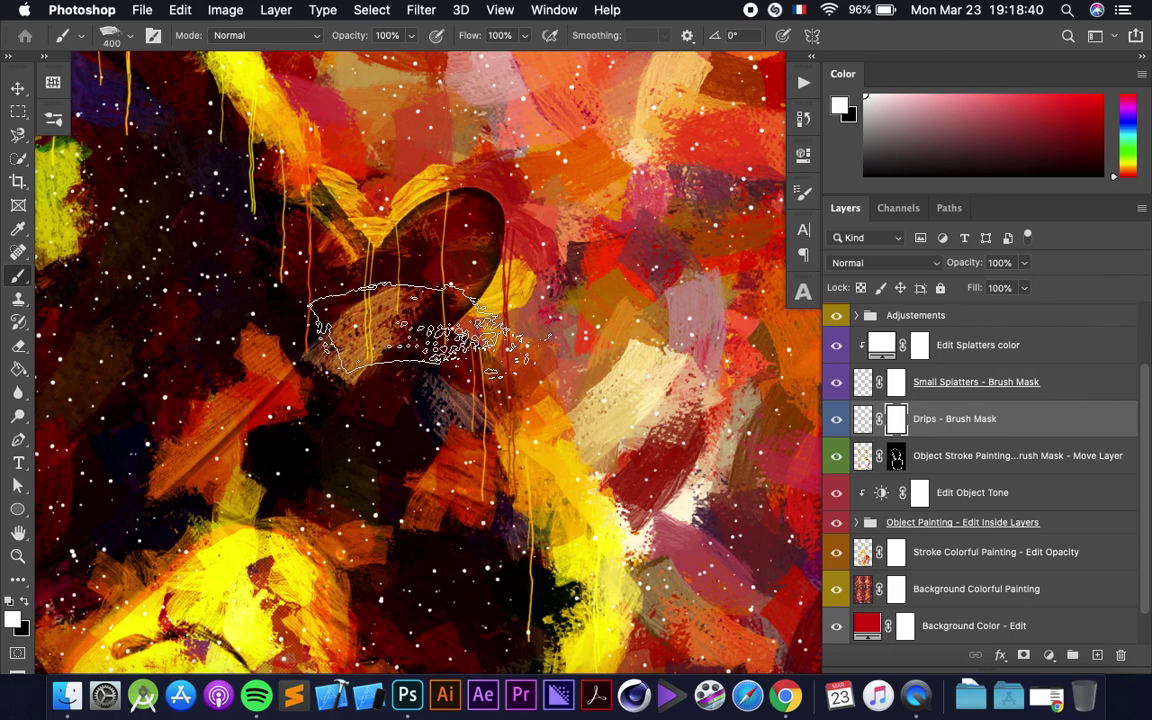
key(x)
drag(420, 290, 390, 245)
mouse_move(260, 210)
mouse_down()
mouse_move(450, 386)
mouse_move(480, 520)
mouse_up()
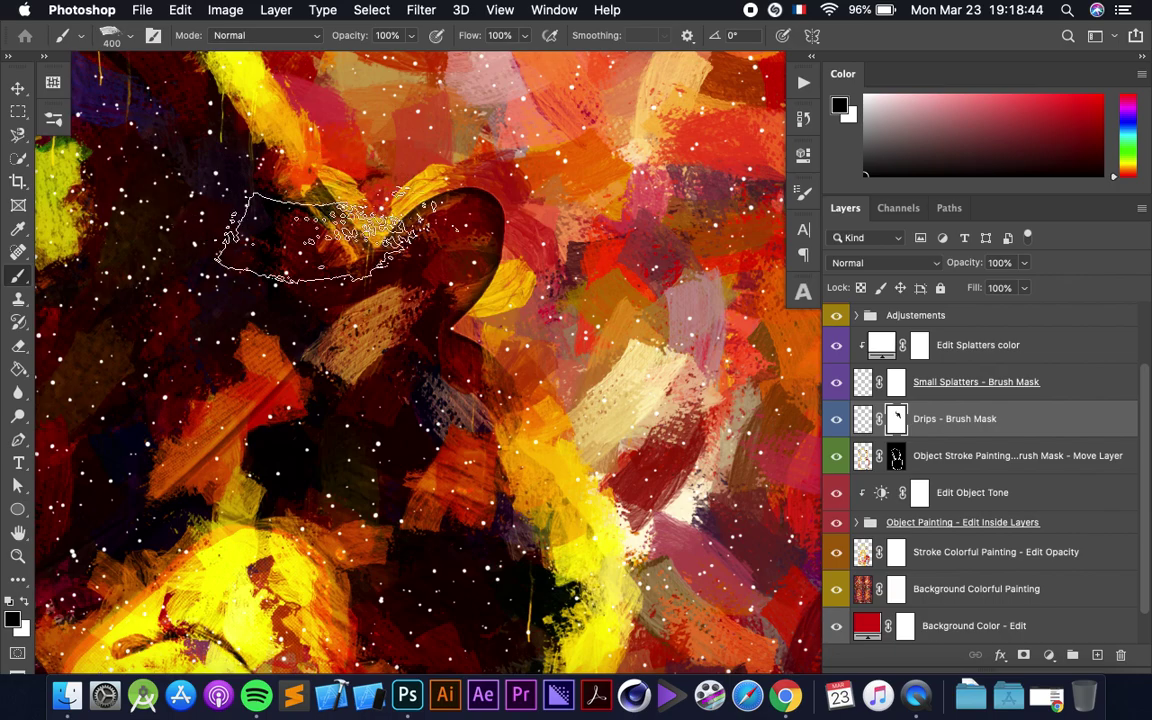
Restore some drips over the heart with white, then fit the painting in view.
click(27, 604)
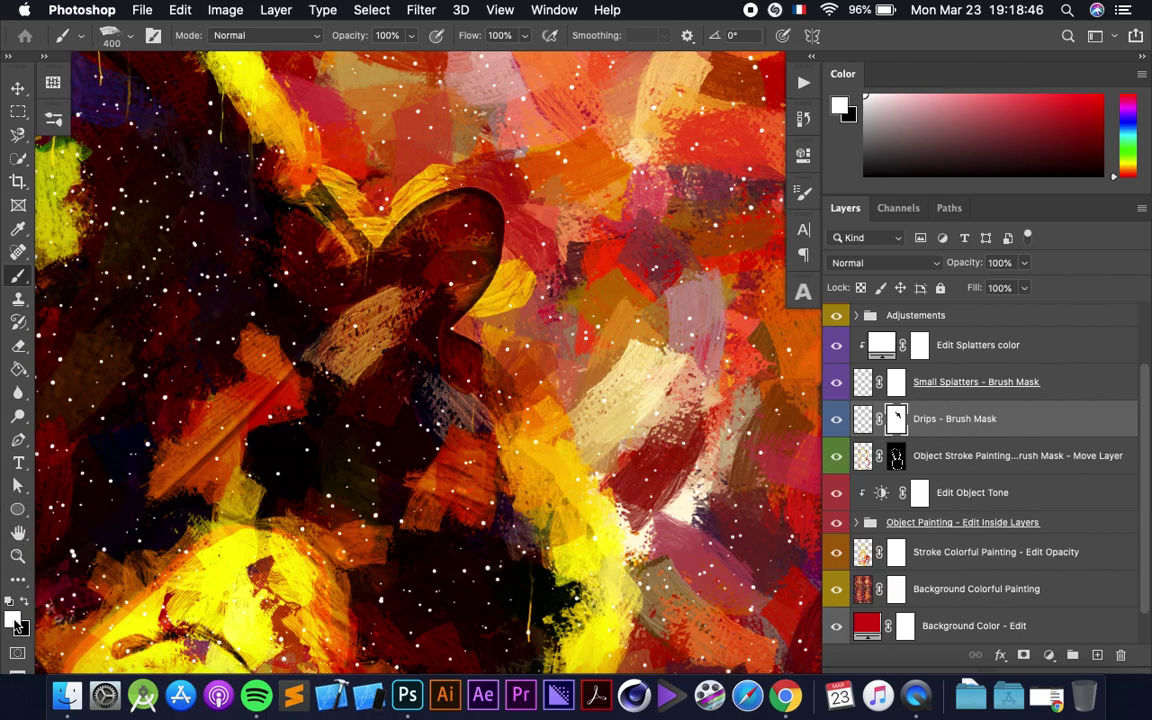
drag(255, 260, 465, 455)
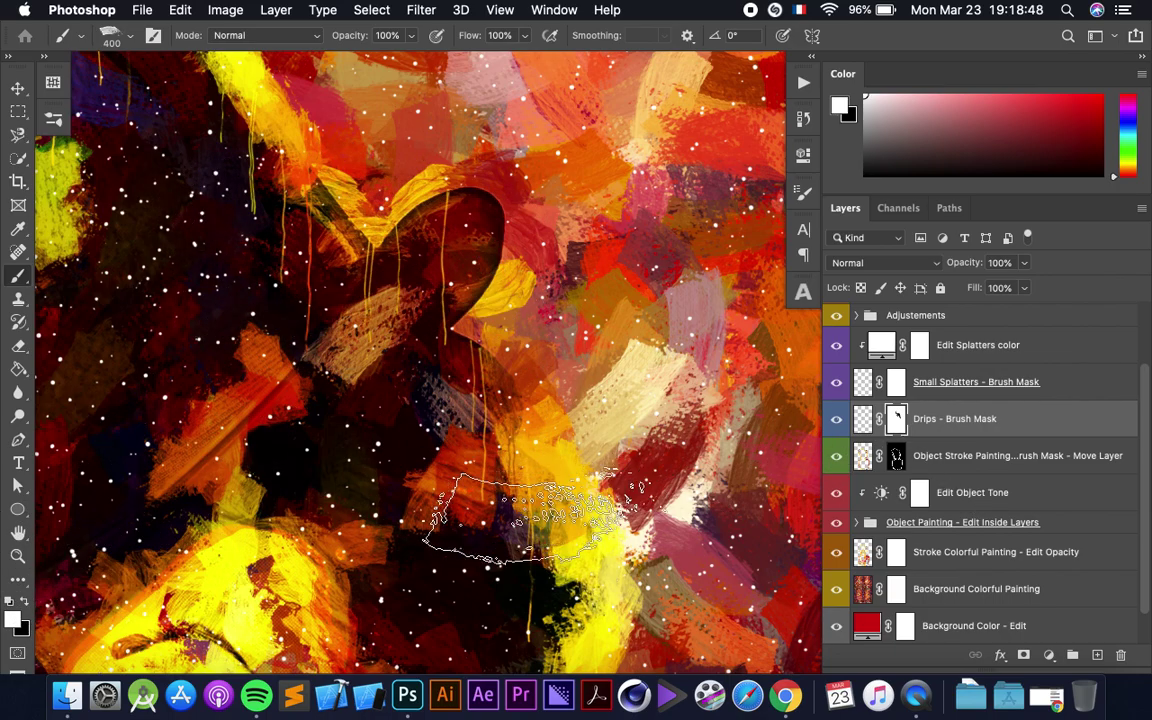
key(v)
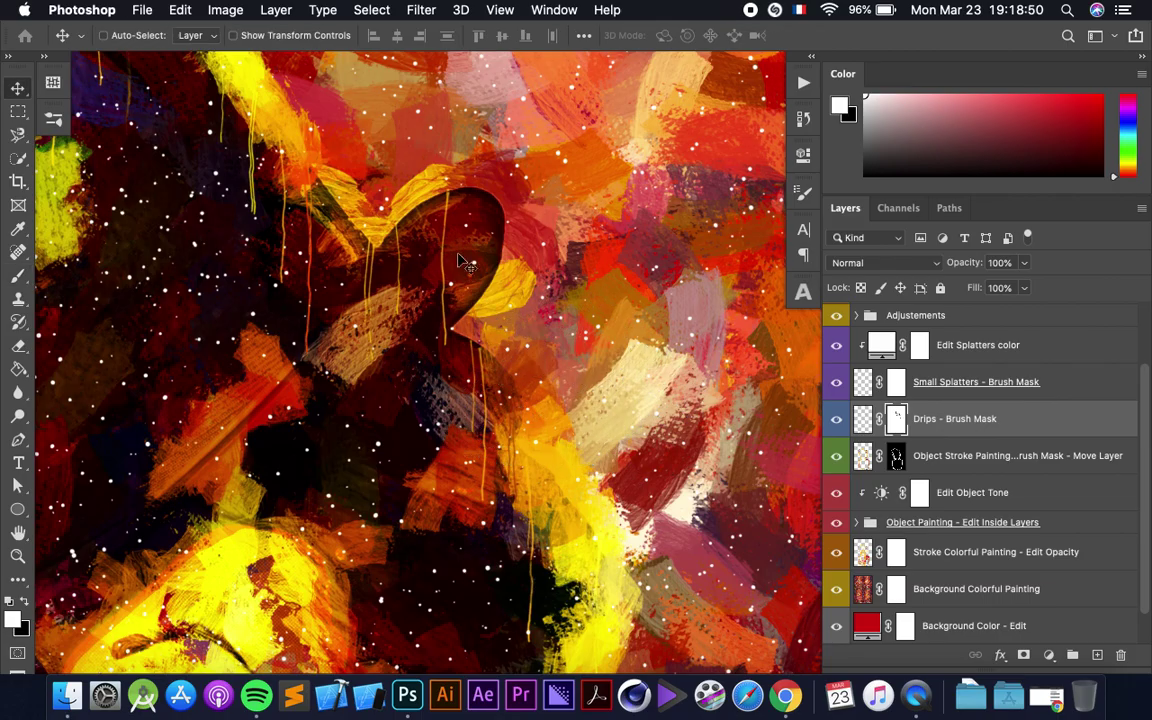
key(super+0)
scroll(614, 322, up, 3)
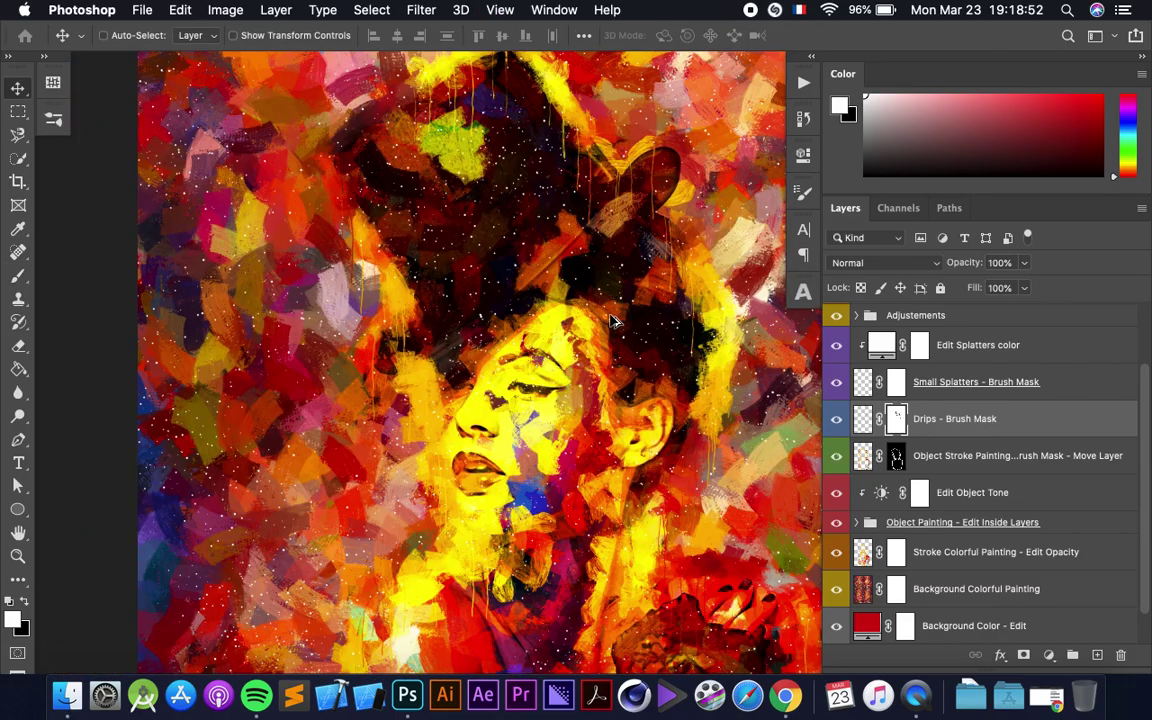
scroll(614, 322, up, 5)
scroll(614, 322, right, 5)
scroll(884, 412, down, 1)
scroll(905, 417, up, 1)
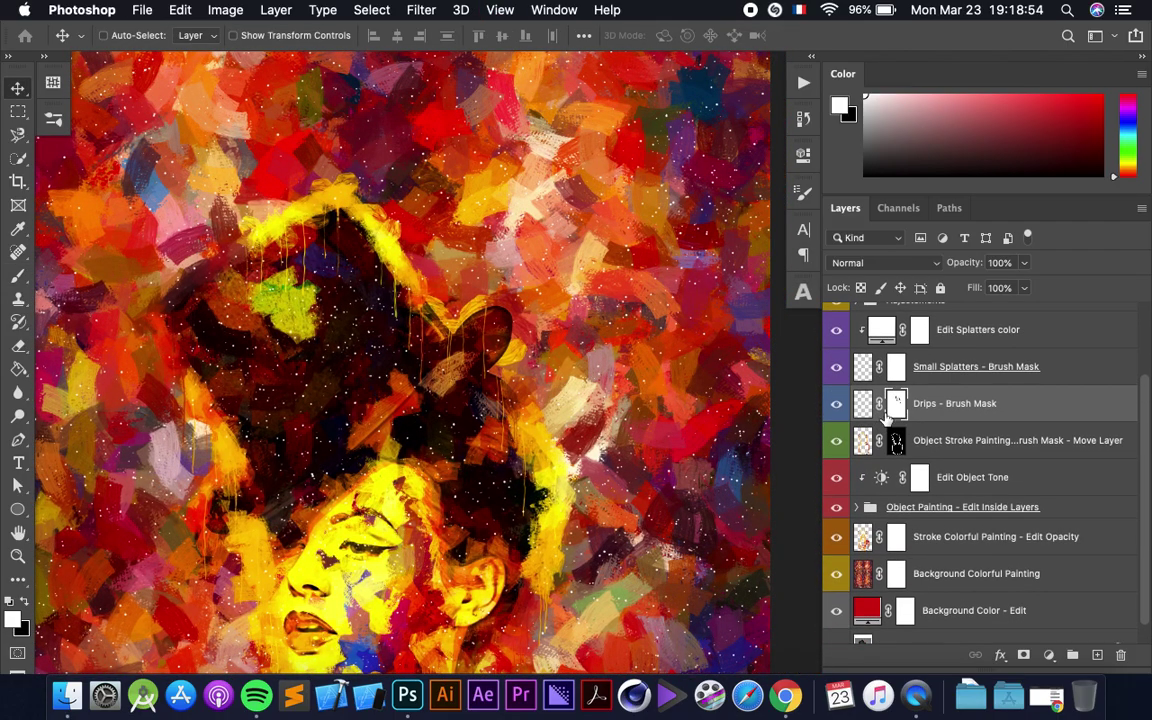
Paint black on the Small Splatters mask to hide white dots over hair and face.
click(838, 406)
click(838, 406)
click(940, 370)
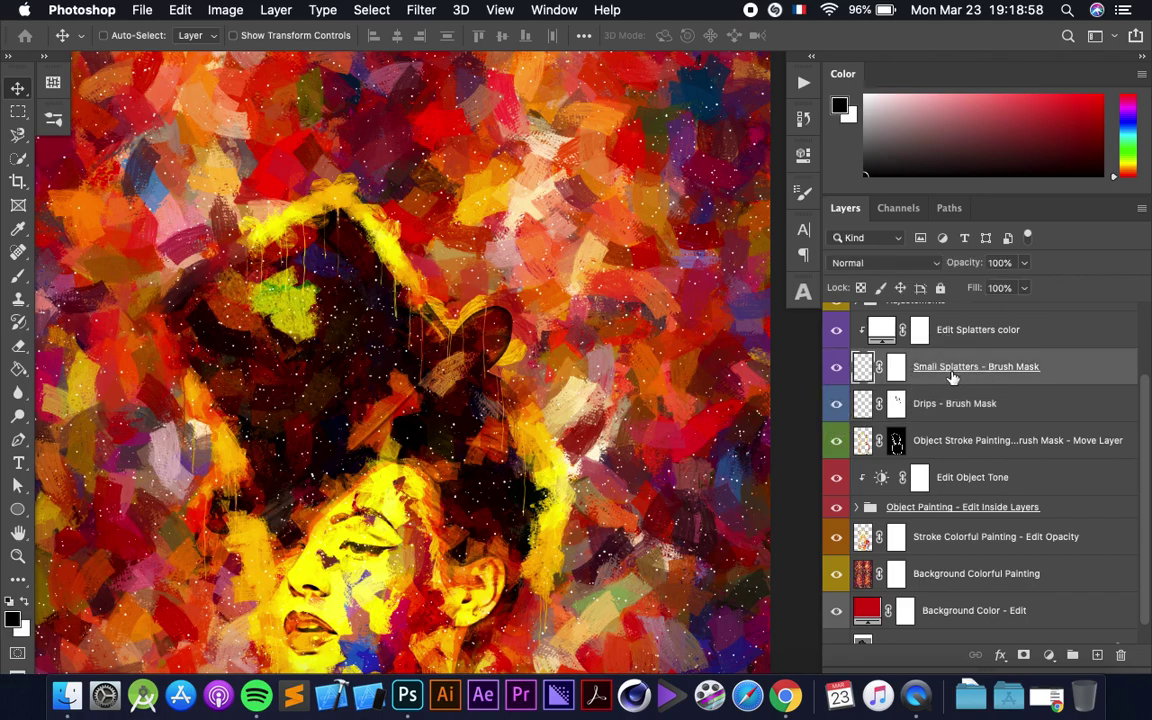
click(836, 367)
click(896, 369)
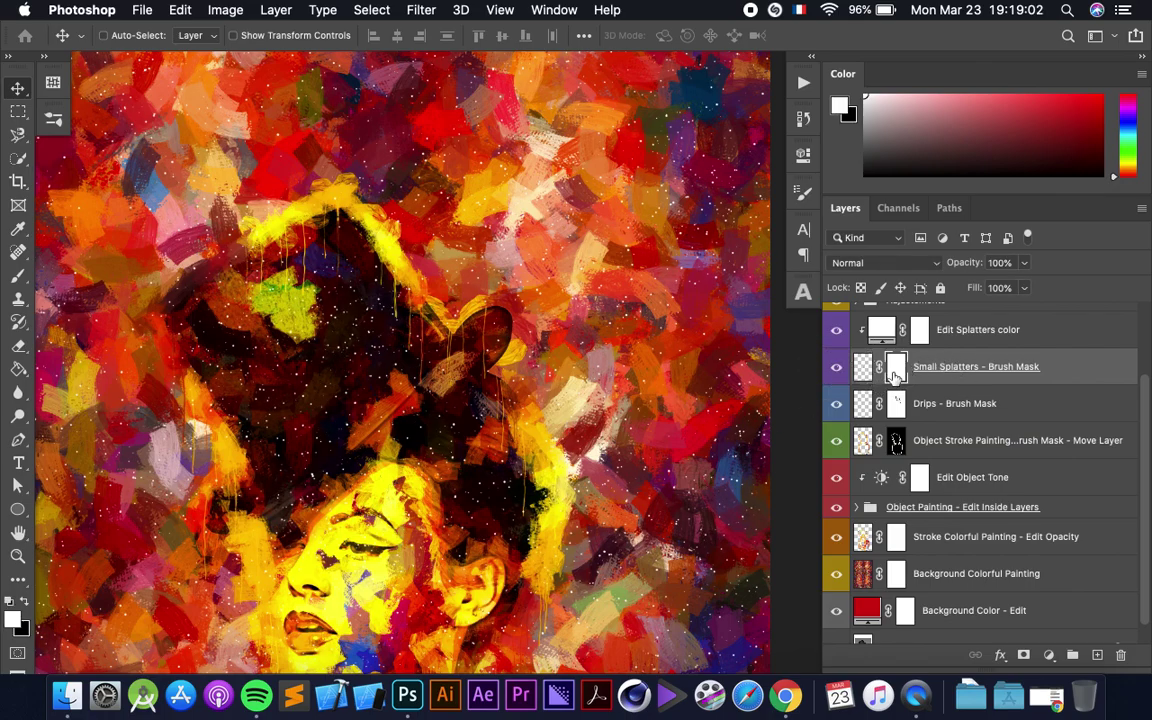
click(18, 275)
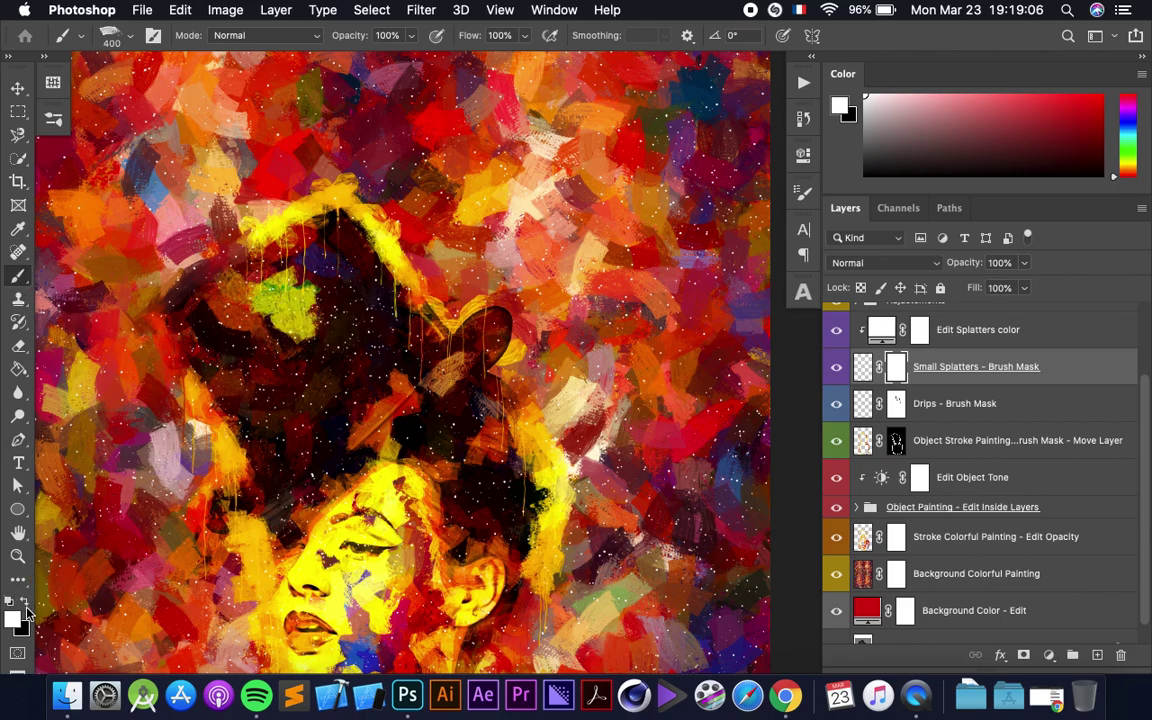
click(25, 601)
mouse_move(370, 215)
mouse_down()
mouse_move(329, 321)
mouse_move(275, 300)
mouse_move(303, 483)
mouse_move(408, 567)
mouse_move(450, 360)
mouse_move(488, 475)
mouse_move(398, 283)
mouse_move(157, 308)
mouse_move(270, 334)
mouse_move(373, 283)
mouse_move(347, 514)
mouse_move(490, 325)
mouse_up()
Fit the whole artwork in view and select the Edit Splatters color layer.
scroll(490, 325, down, 3)
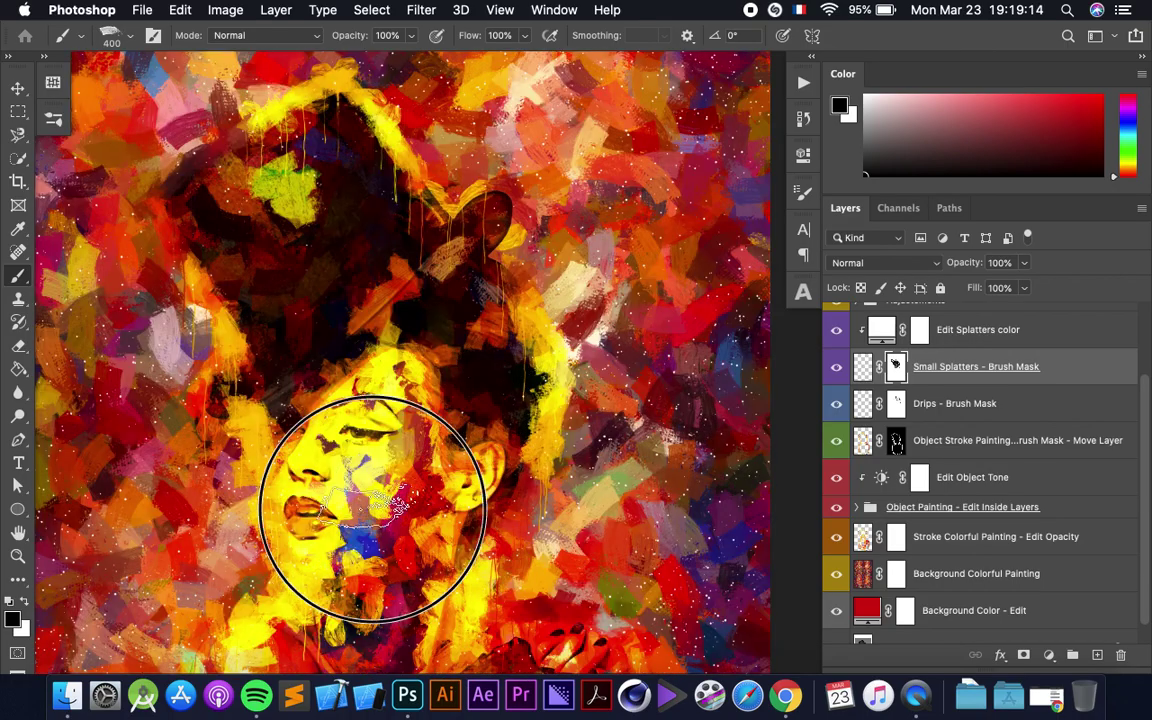
key(super+0)
key(v)
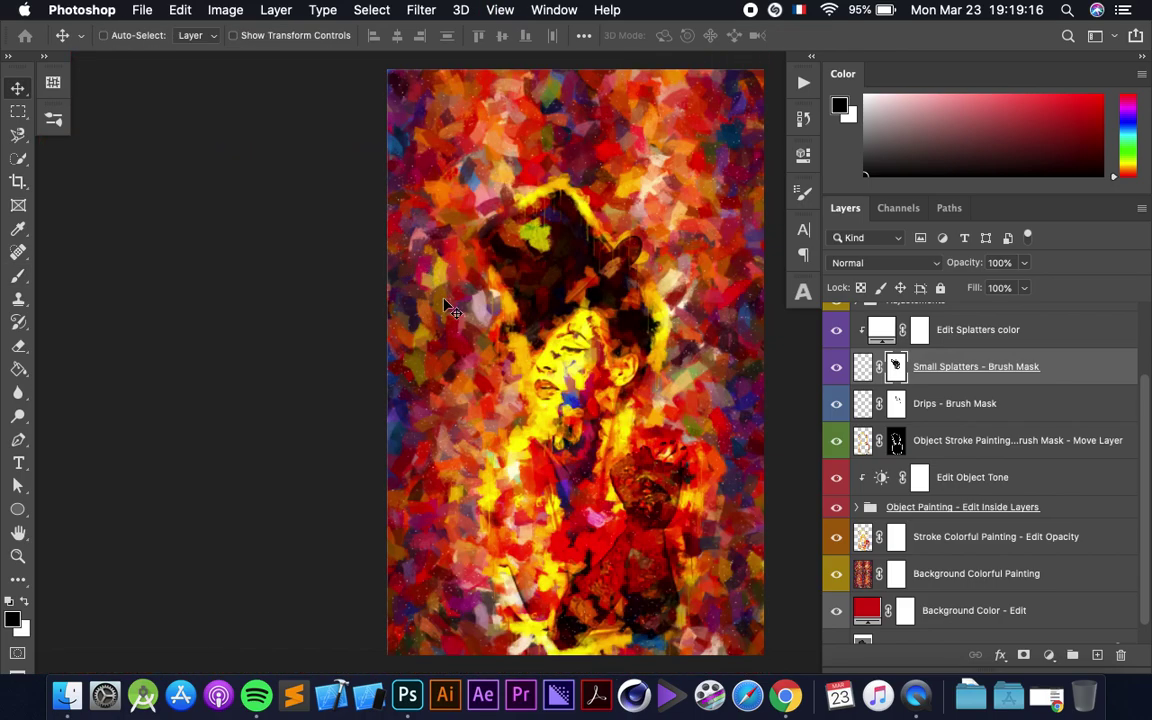
scroll(593, 322, up, 2)
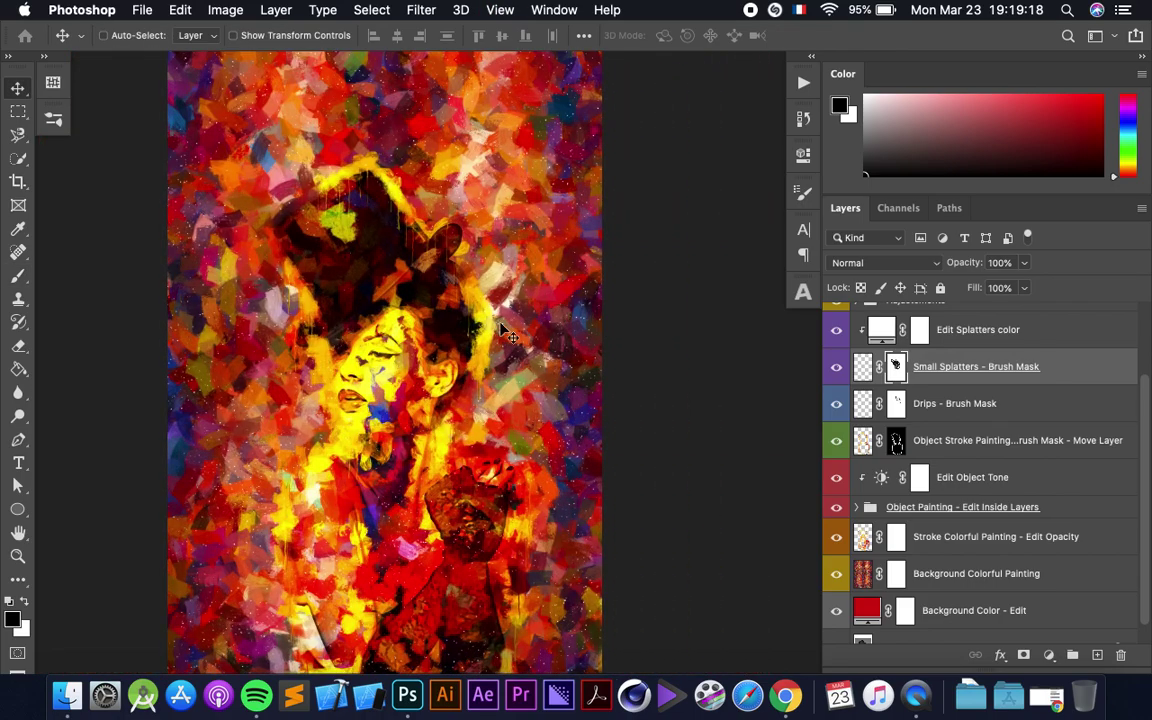
scroll(505, 337, right, 3)
scroll(522, 328, up, 1)
scroll(955, 390, up, 2)
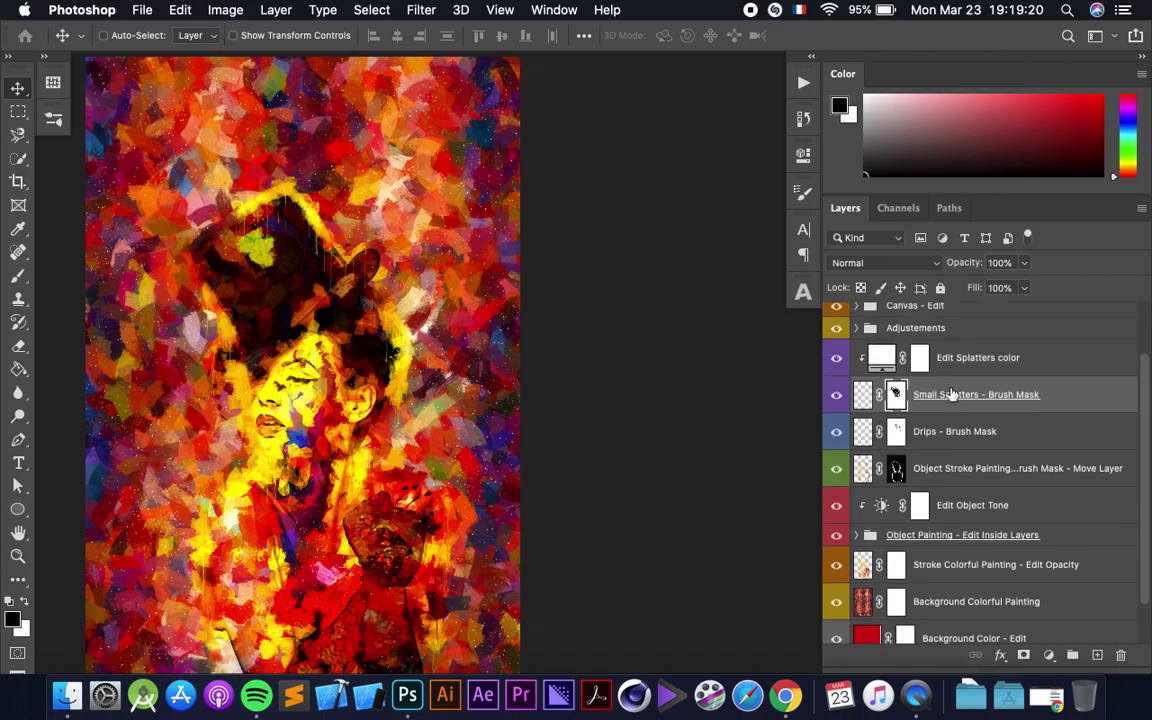
scroll(955, 392, up, 1)
click(926, 393)
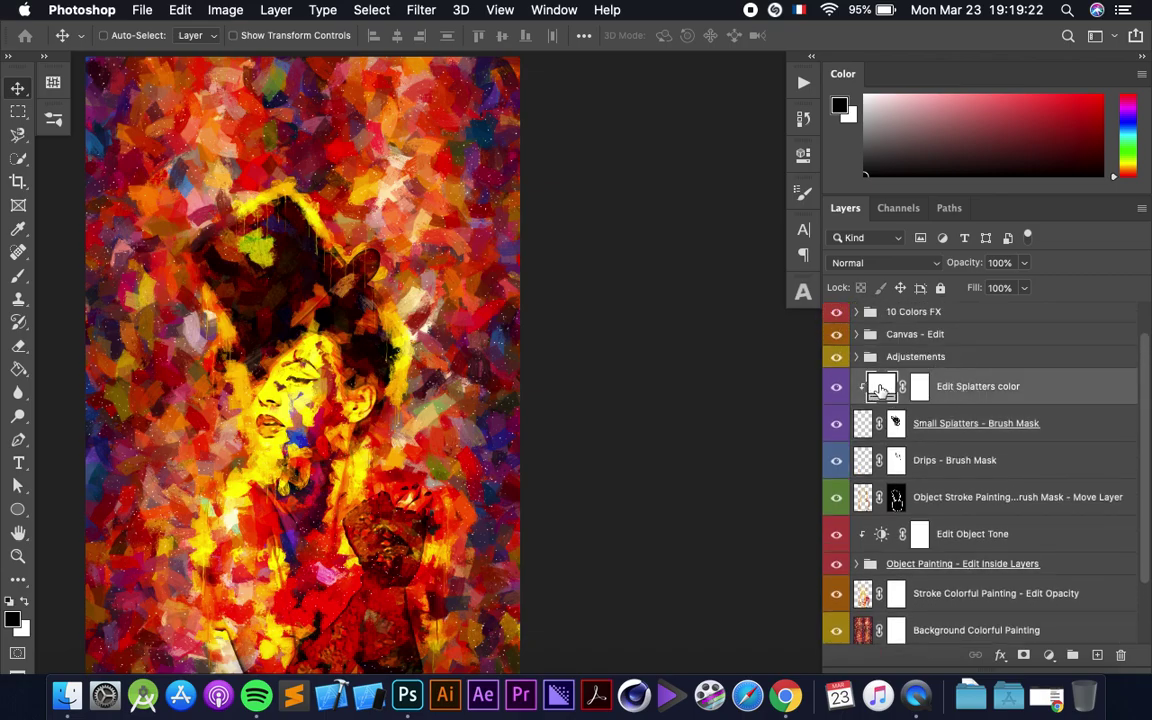
double_click(881, 390)
drag(758, 218, 907, 101)
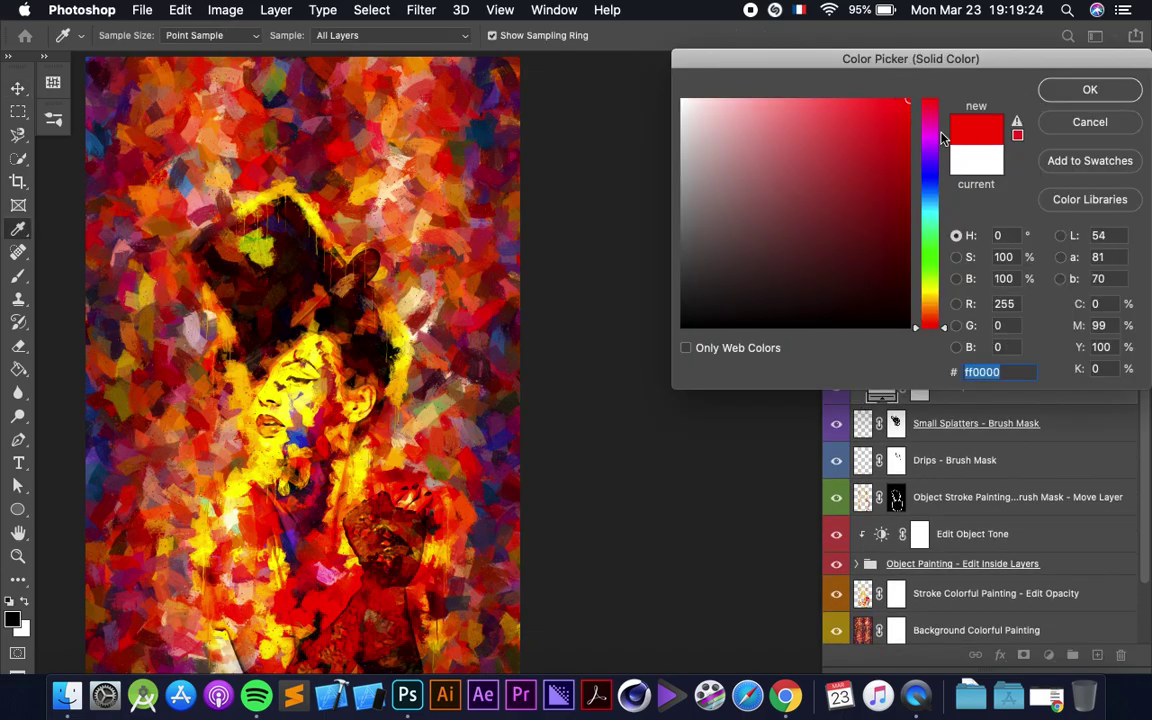
scroll(413, 243, up, 3)
scroll(476, 200, up, 3)
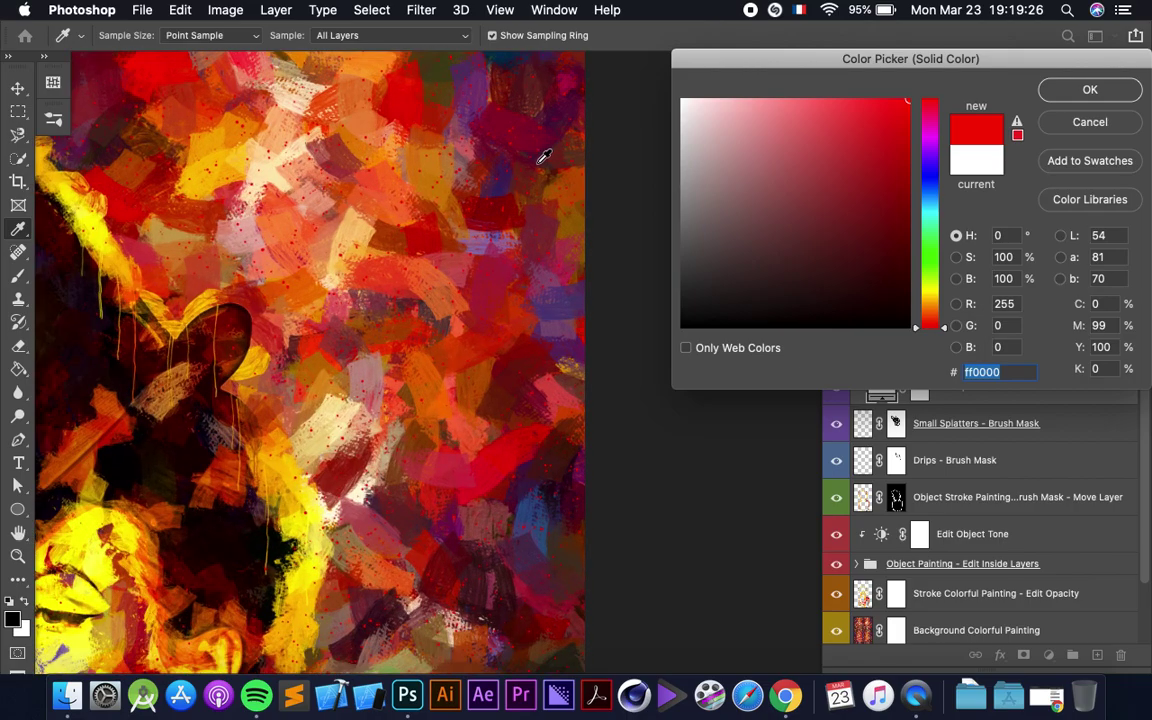
drag(931, 121, 921, 272)
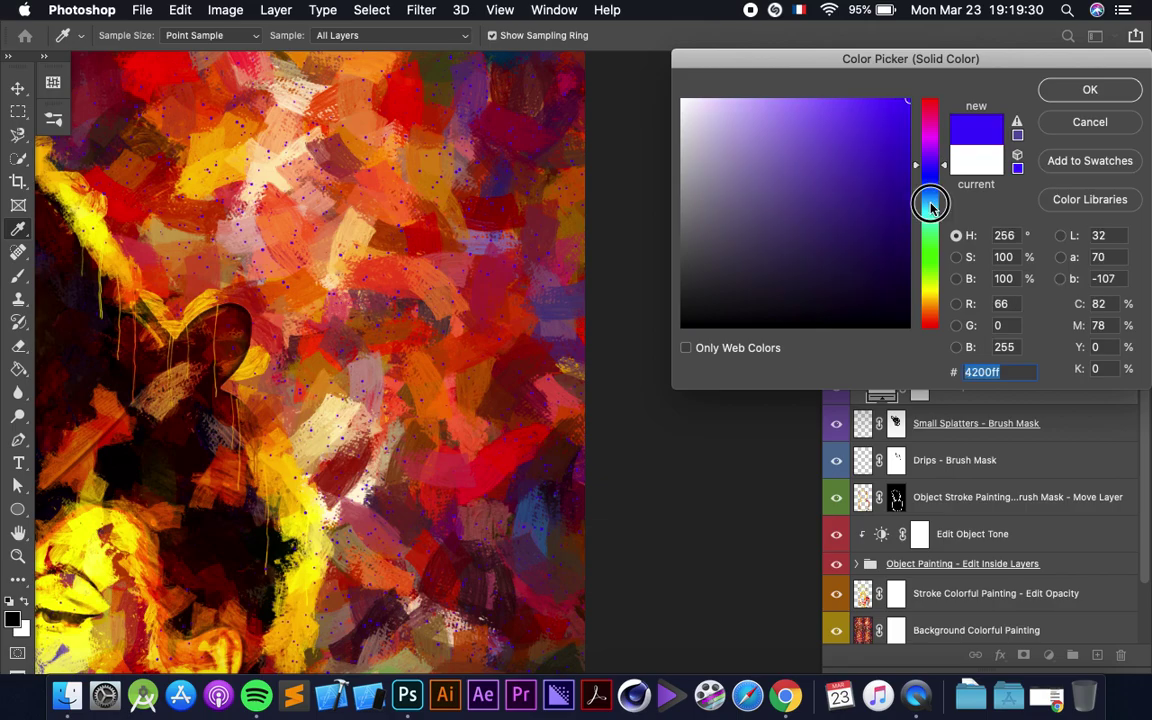
click(931, 299)
click(536, 322)
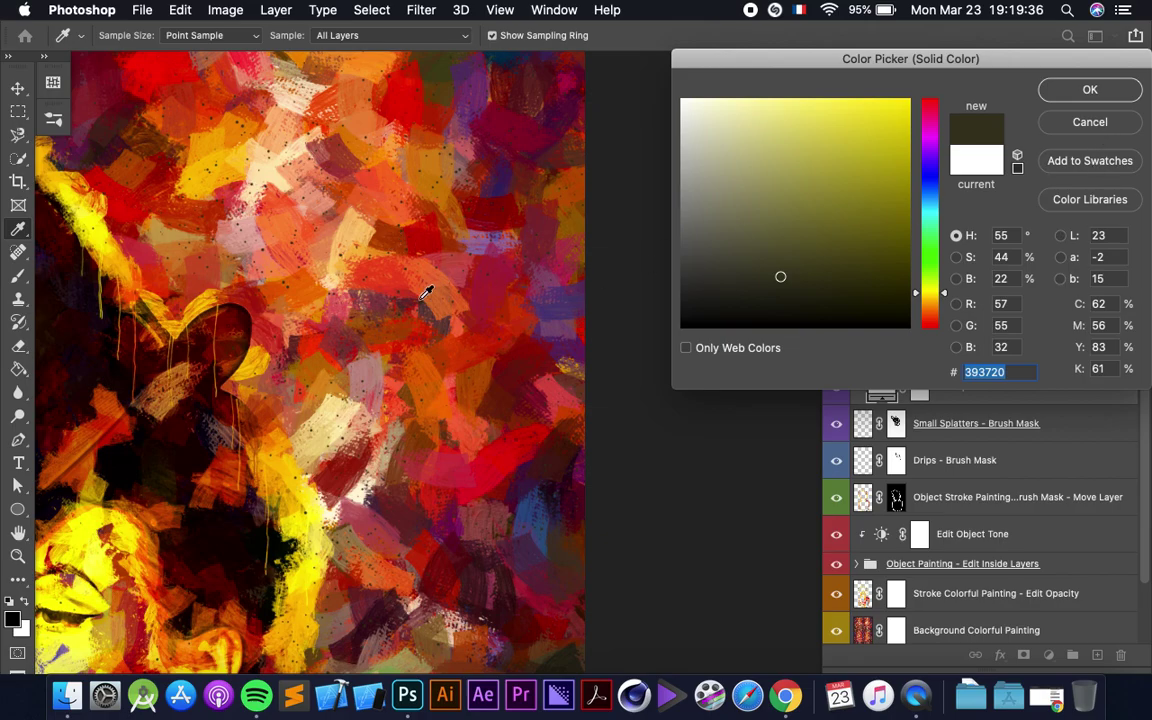
key(Escape)
key(super+minus)
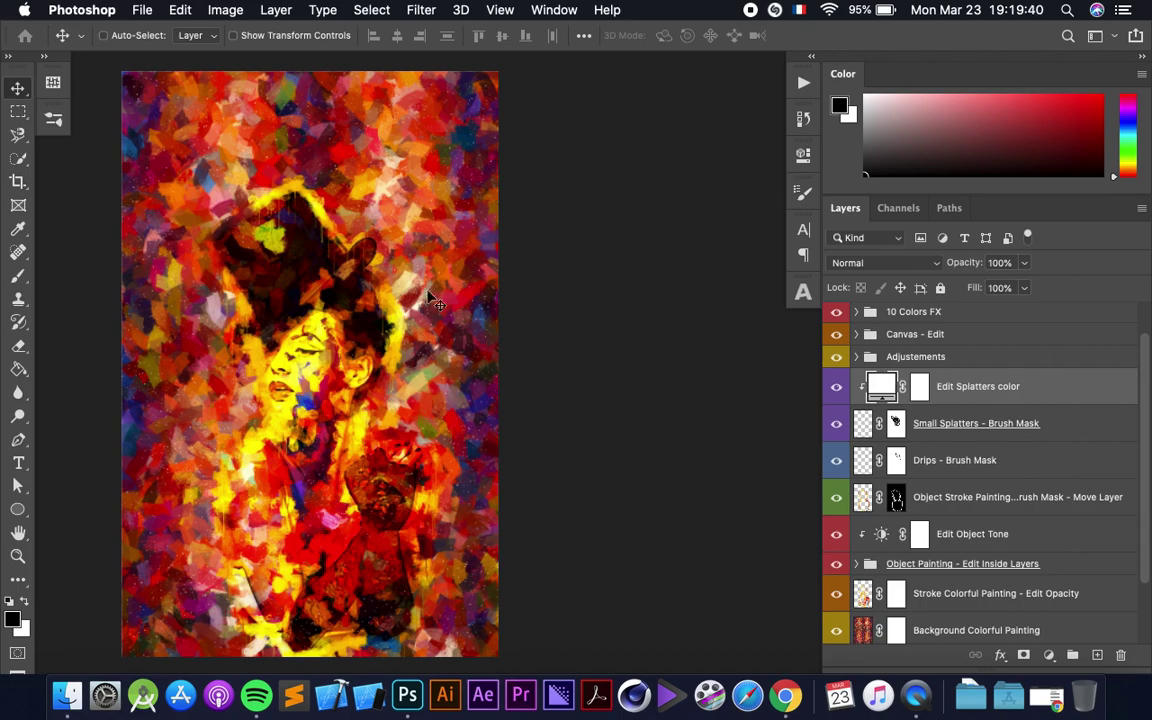
scroll(437, 333, up, 1)
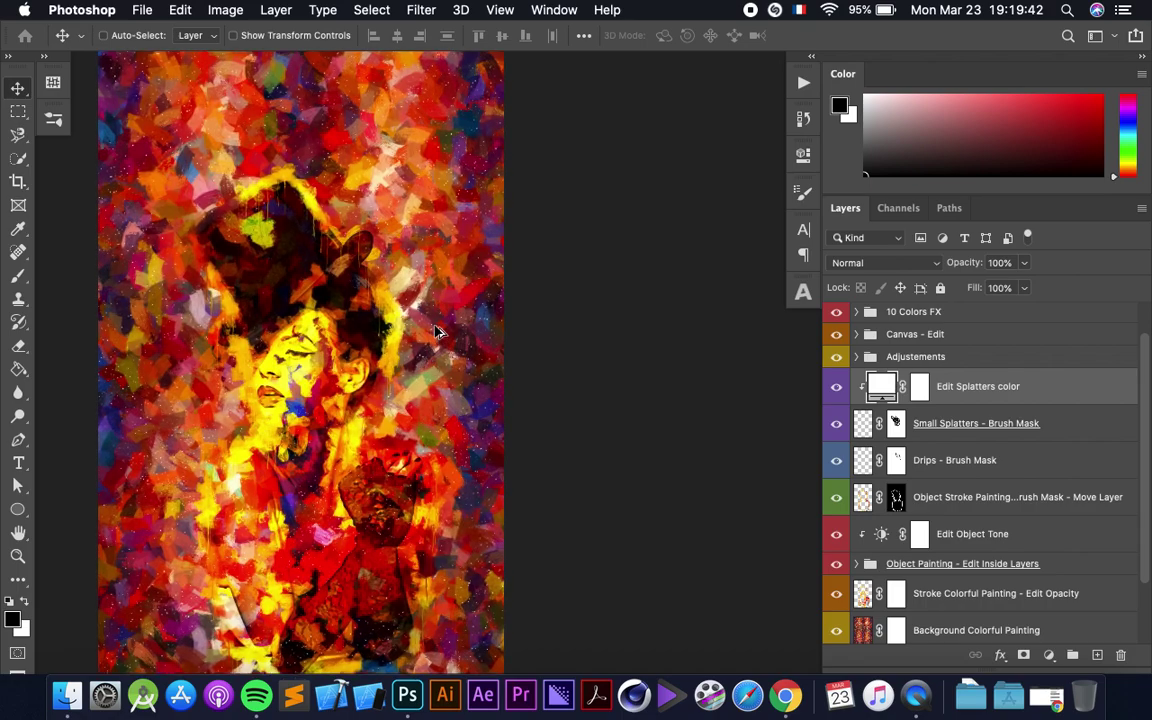
scroll(935, 447, up, 1)
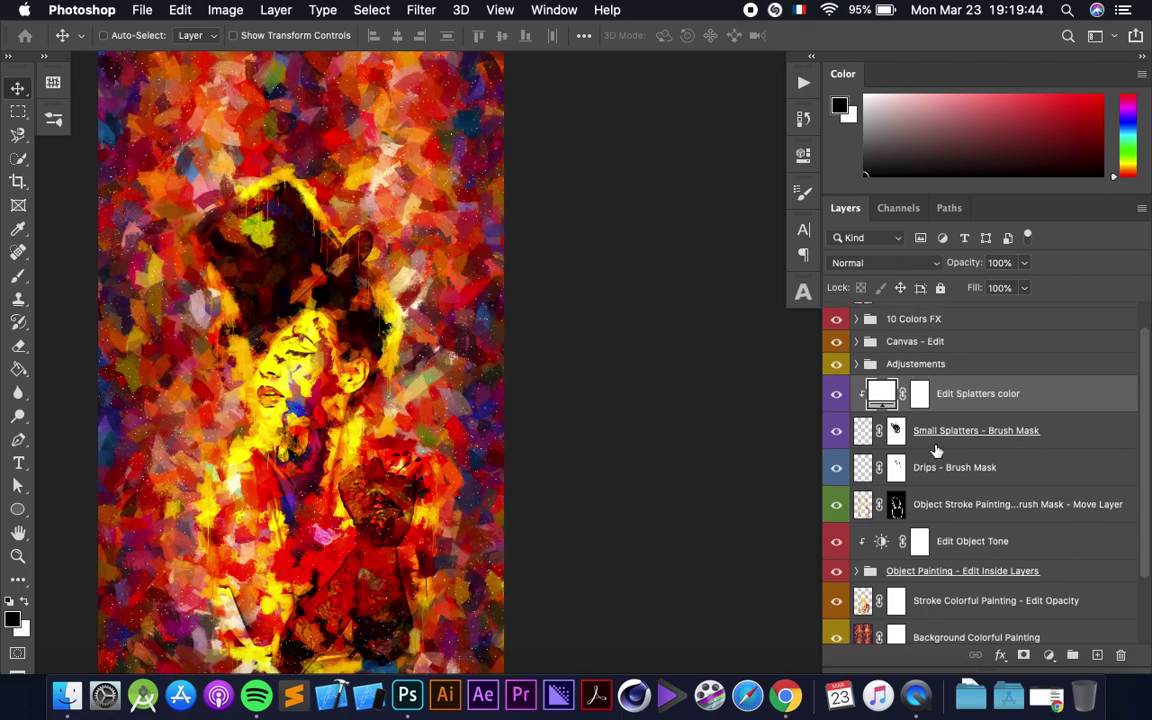
click(905, 366)
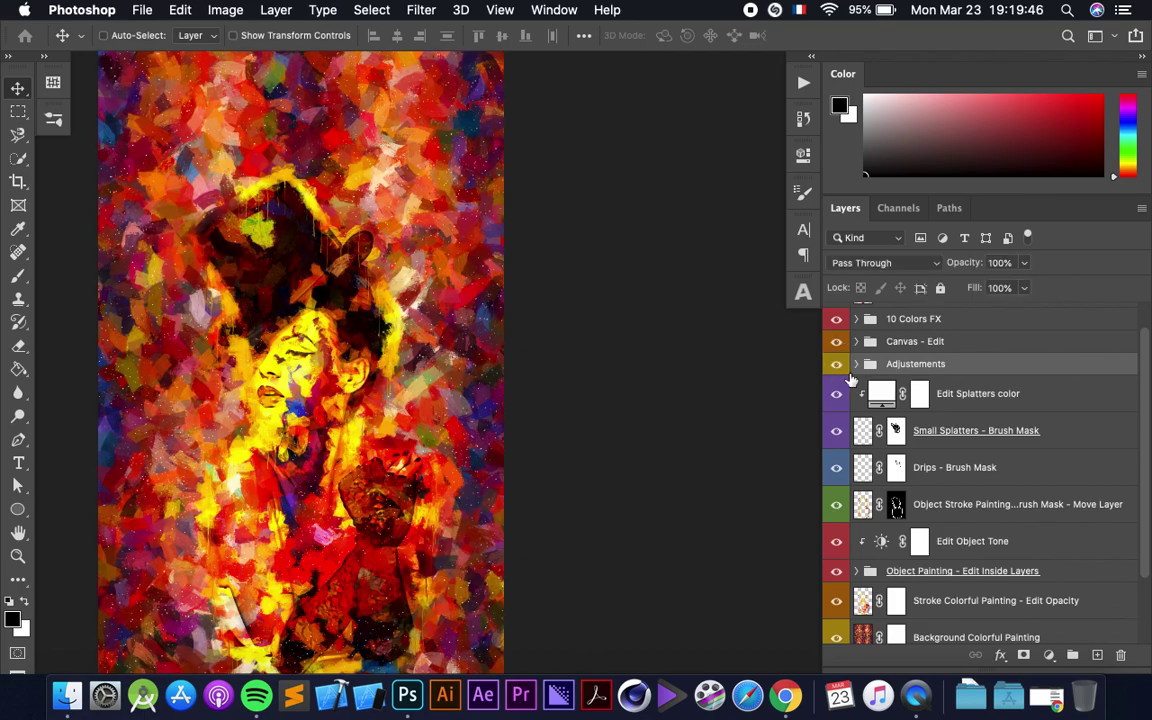
Adjust Vibrance 1's vibrance and set its saturation to +10.
click(856, 366)
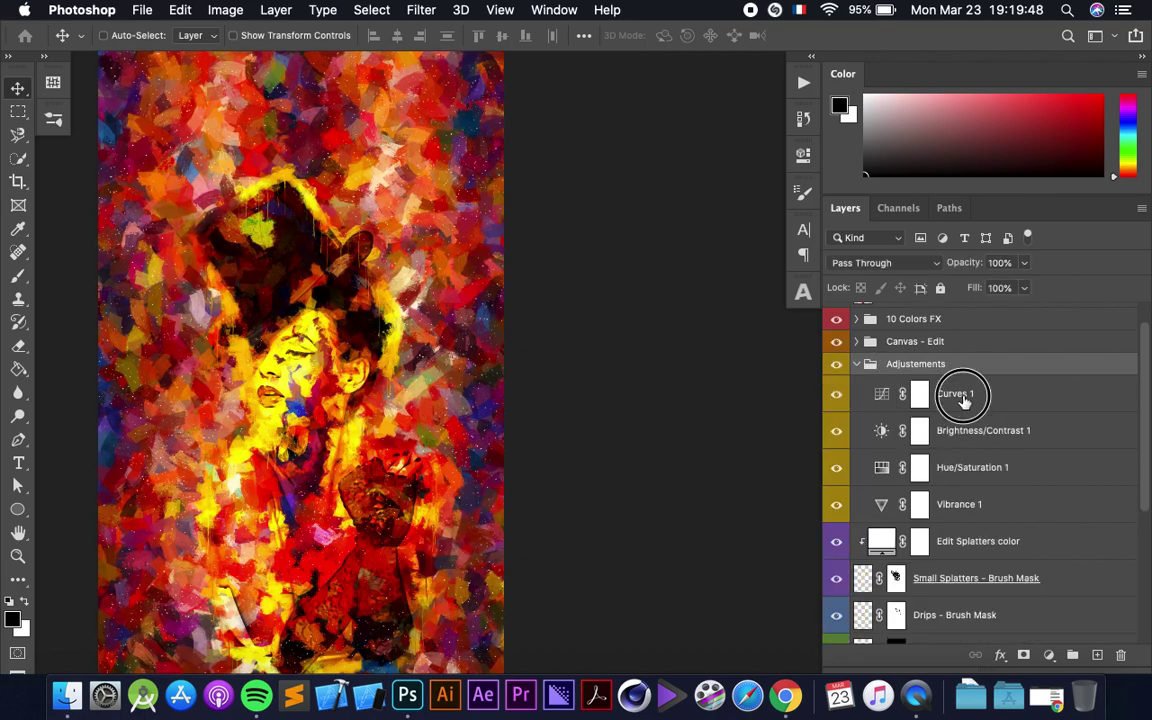
click(959, 392)
click(968, 510)
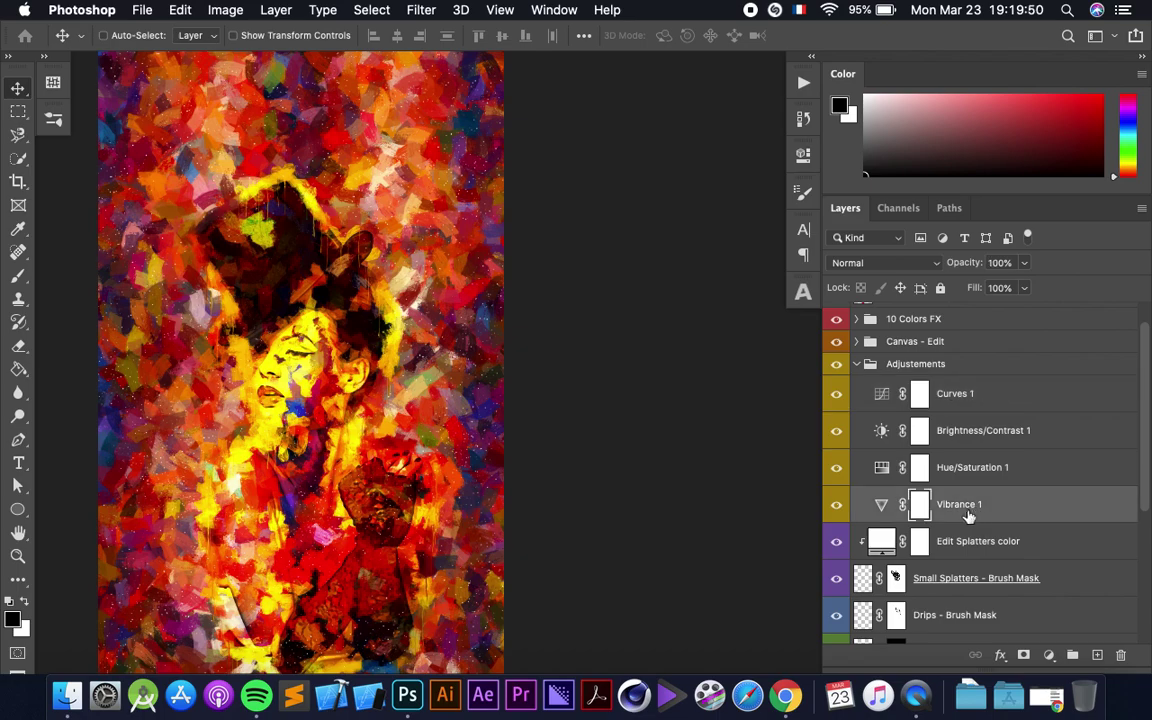
double_click(882, 505)
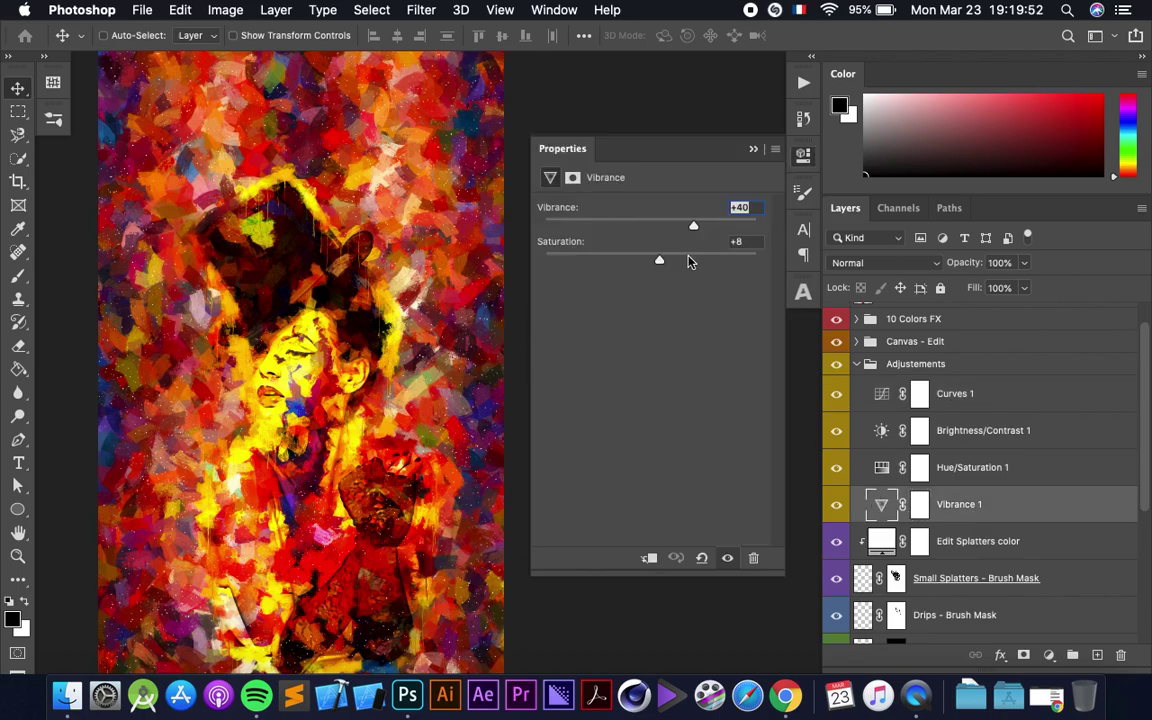
drag(692, 228, 708, 228)
mouse_move(655, 262)
mouse_down()
mouse_move(755, 274)
mouse_move(545, 265)
mouse_move(642, 276)
mouse_up()
mouse_move(671, 226)
mouse_down()
mouse_move(635, 222)
mouse_move(670, 226)
mouse_up()
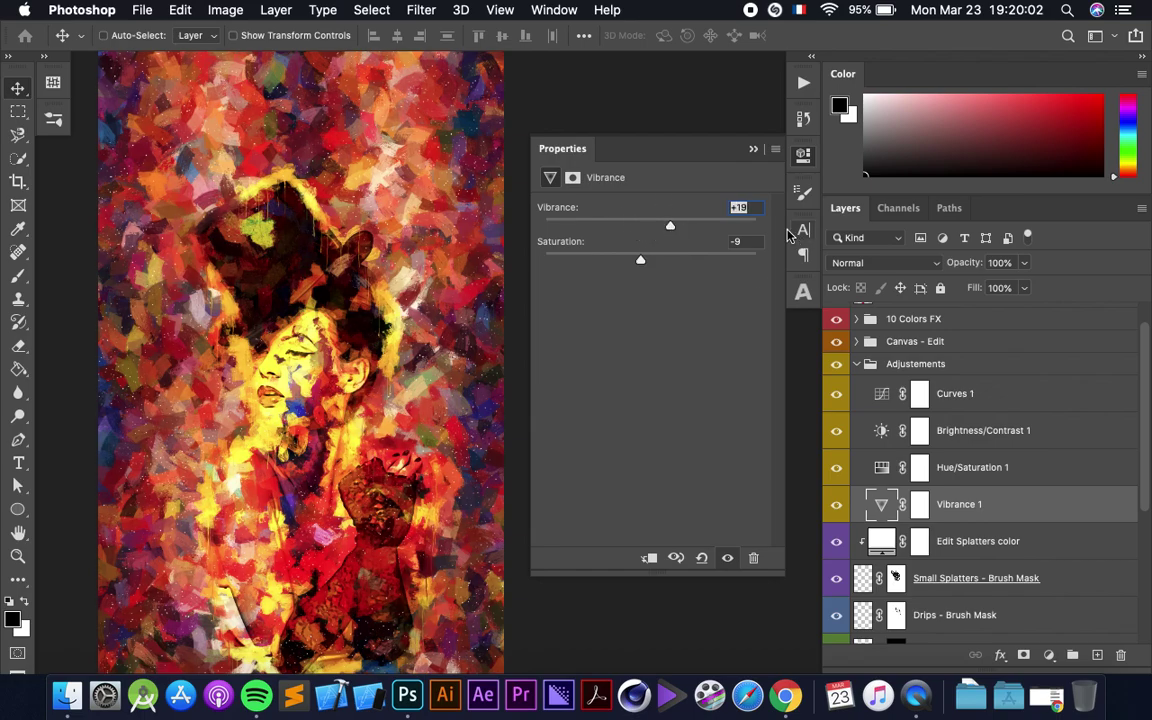
click(742, 240)
text(10)
click(760, 208)
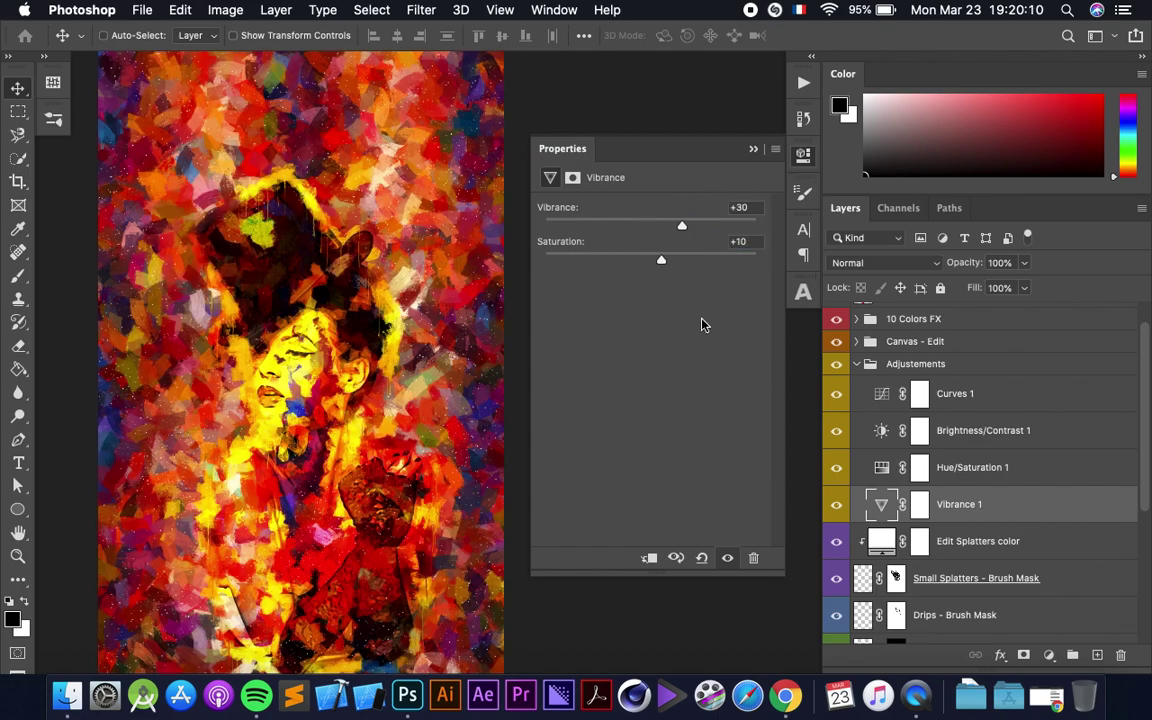
Set Hue/Saturation saturation to 0, and try then undo a Brightness/Contrast change.
click(976, 477)
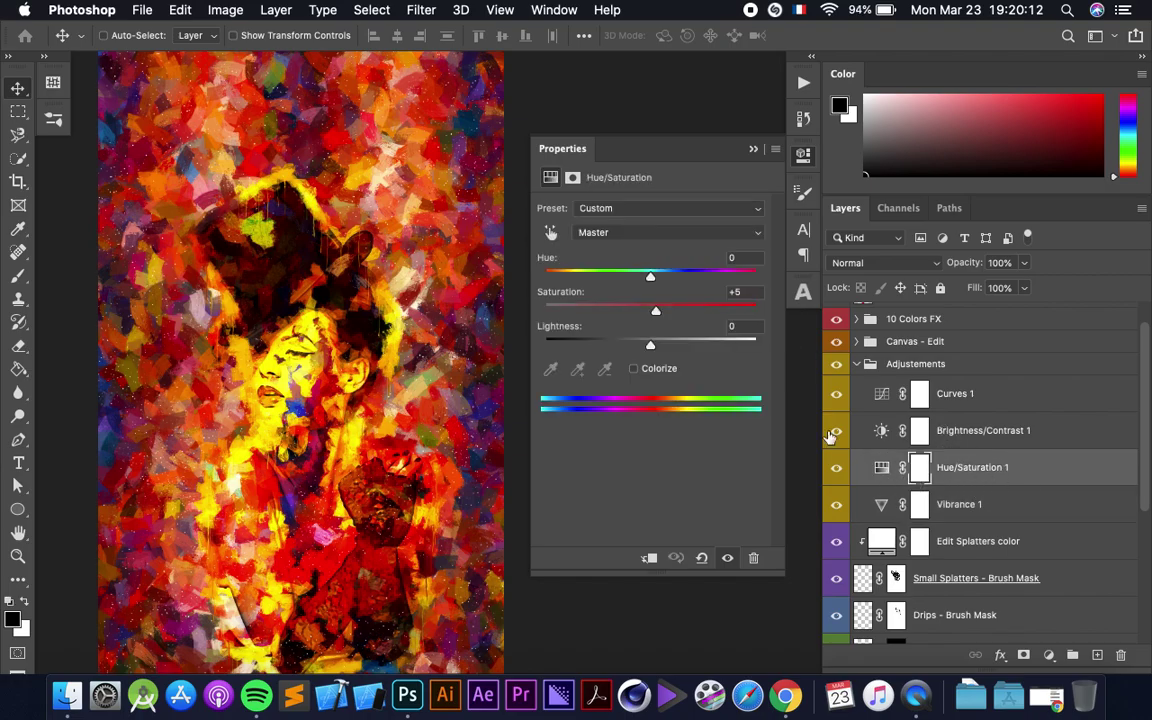
mouse_move(660, 310)
mouse_down()
mouse_move(585, 314)
mouse_move(609, 311)
mouse_up()
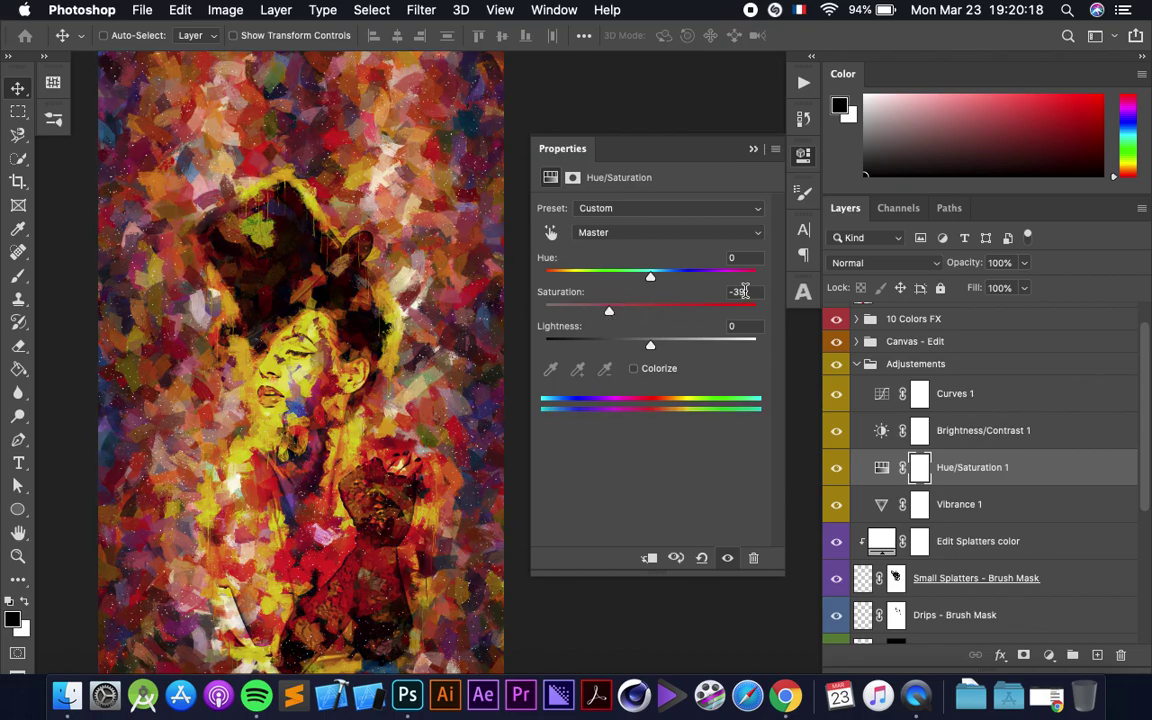
drag(743, 291, 705, 291)
text(0)
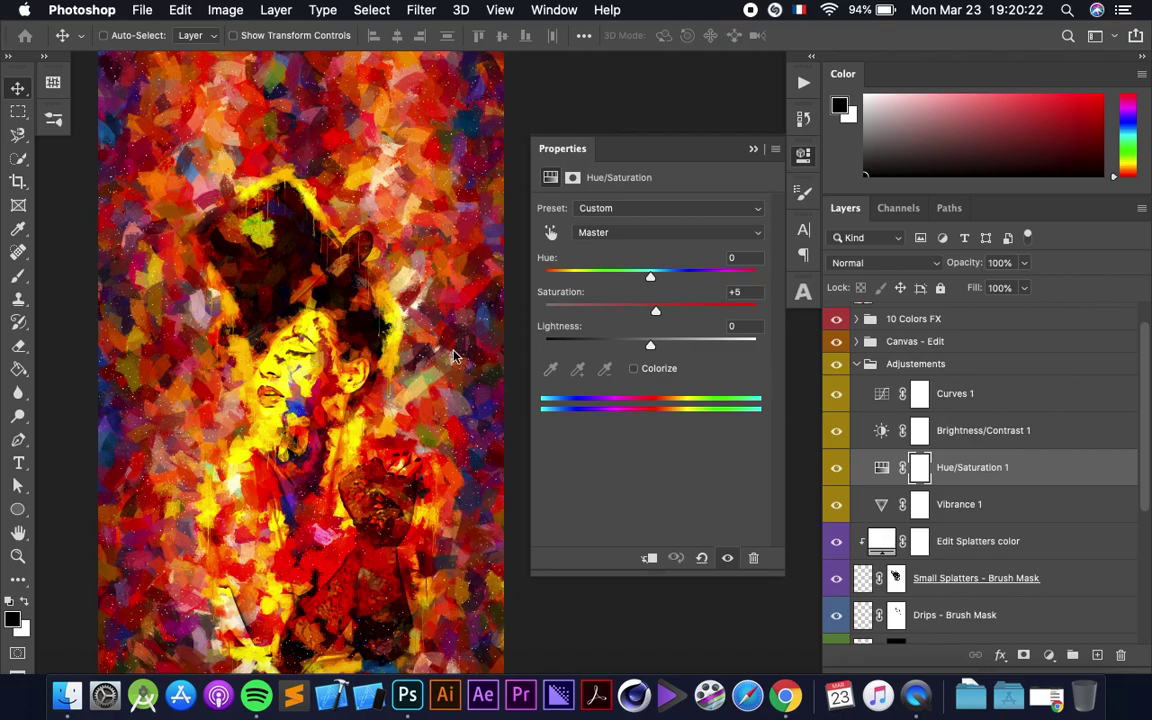
click(984, 437)
mouse_move(656, 262)
mouse_down()
mouse_move(677, 275)
mouse_move(637, 273)
mouse_move(604, 305)
mouse_up()
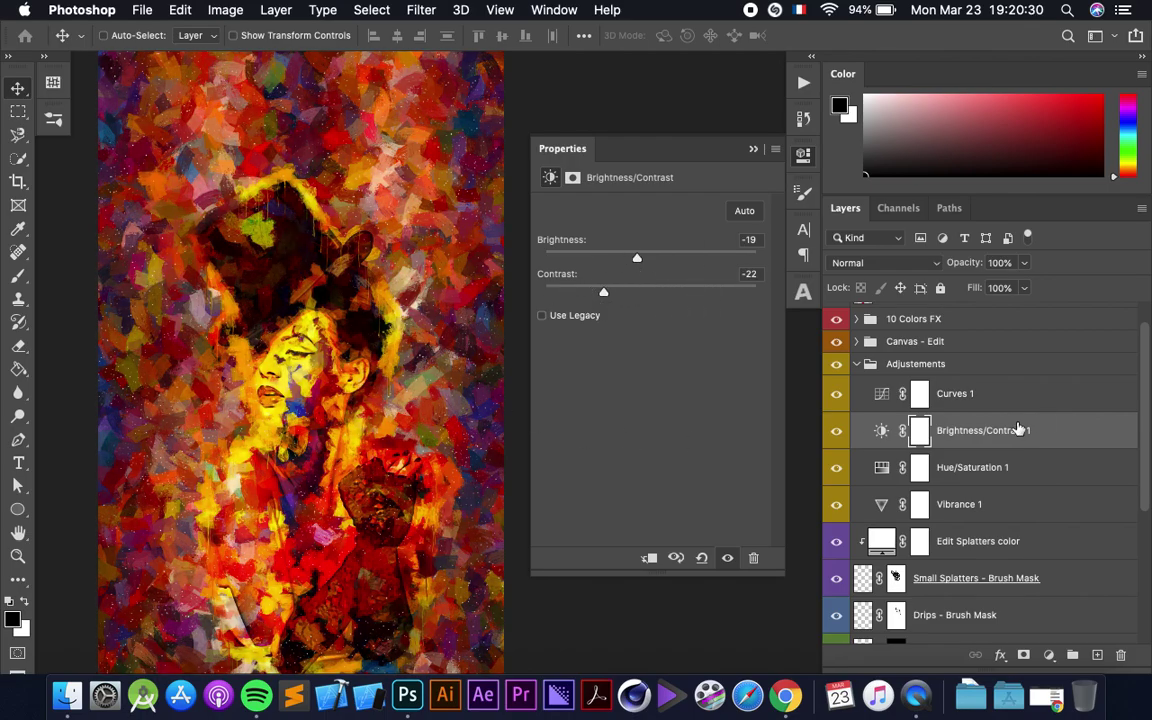
key(super+z)
key(super+z)
key(super+z)
Set the Curves 1 white point to input 244 and black point to input 15.
click(974, 405)
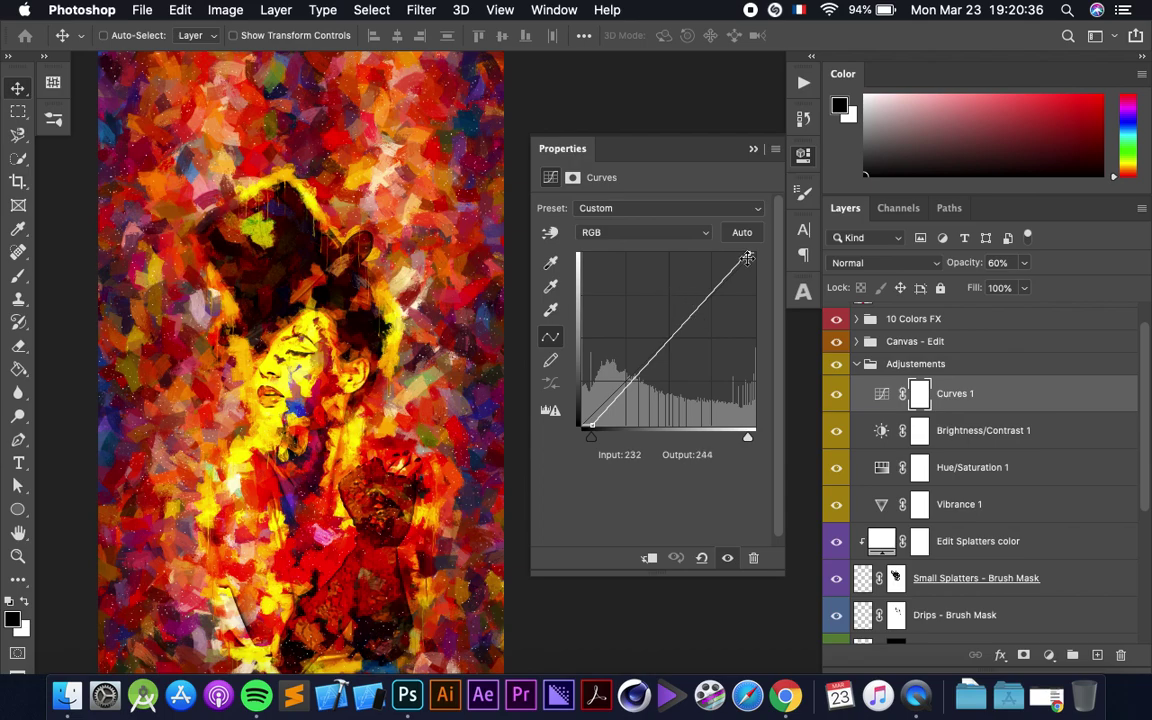
drag(750, 255, 730, 262)
drag(591, 421, 597, 425)
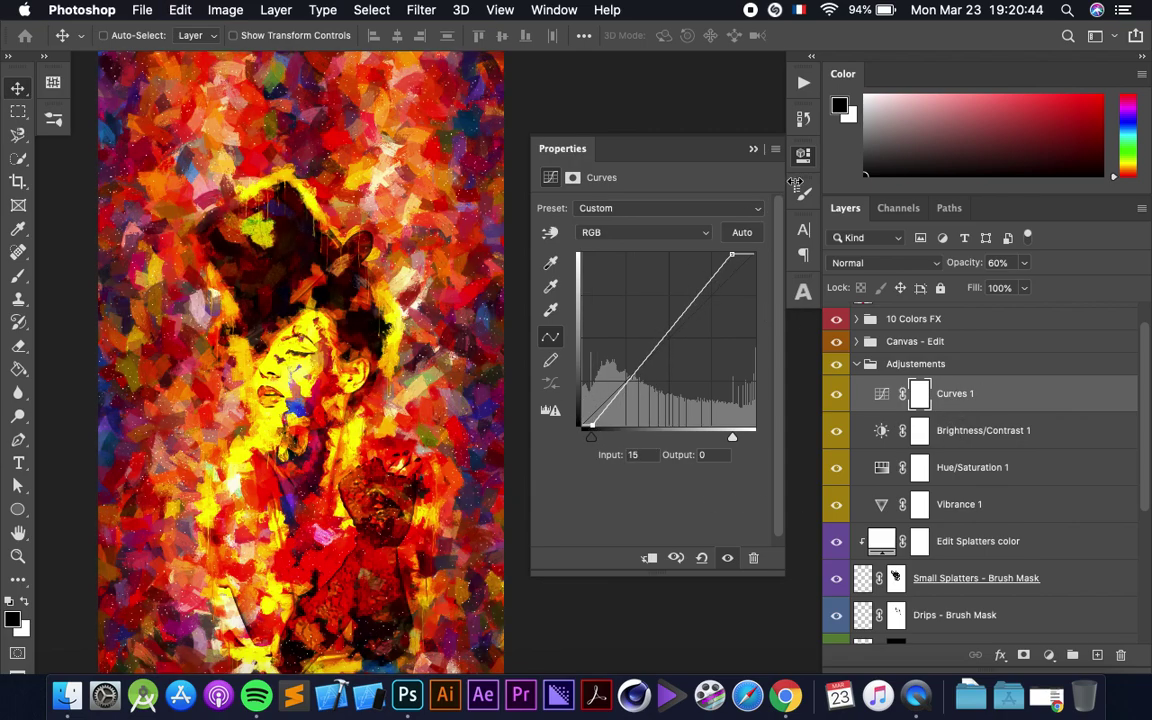
click(809, 163)
scroll(876, 457, up, 1)
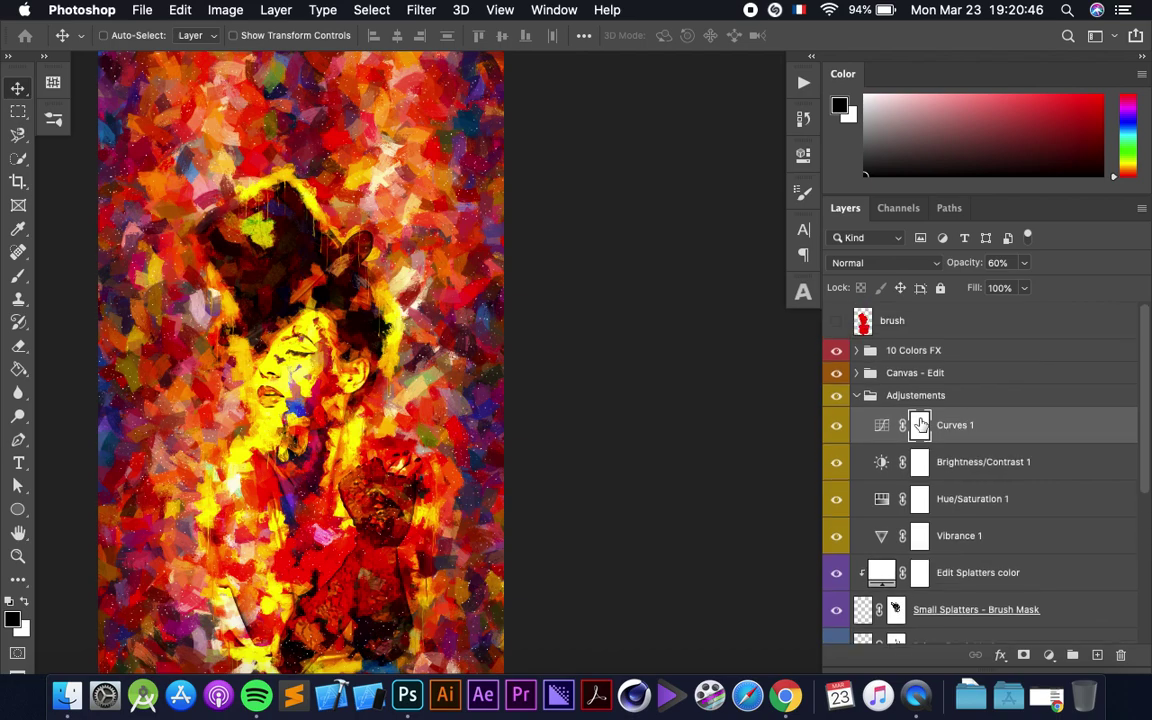
click(866, 397)
In Canvas - Edit, compare the Small, Medium and Big wavy borders, keeping Big Canvas selected.
click(928, 375)
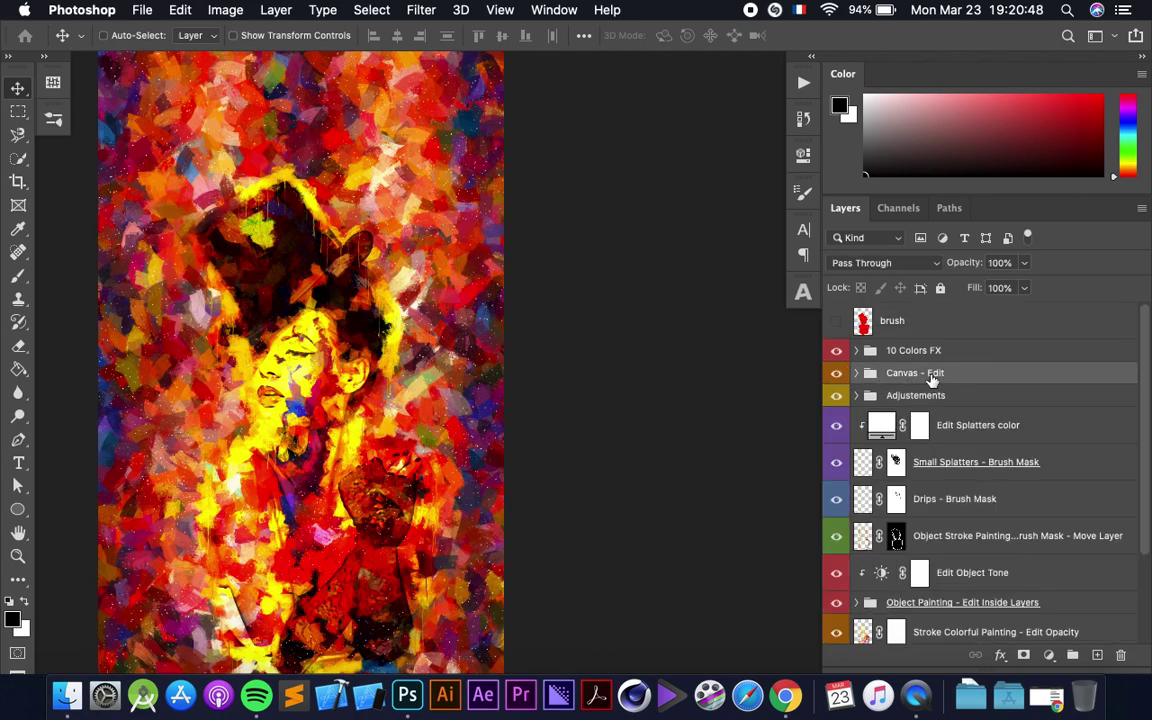
click(855, 373)
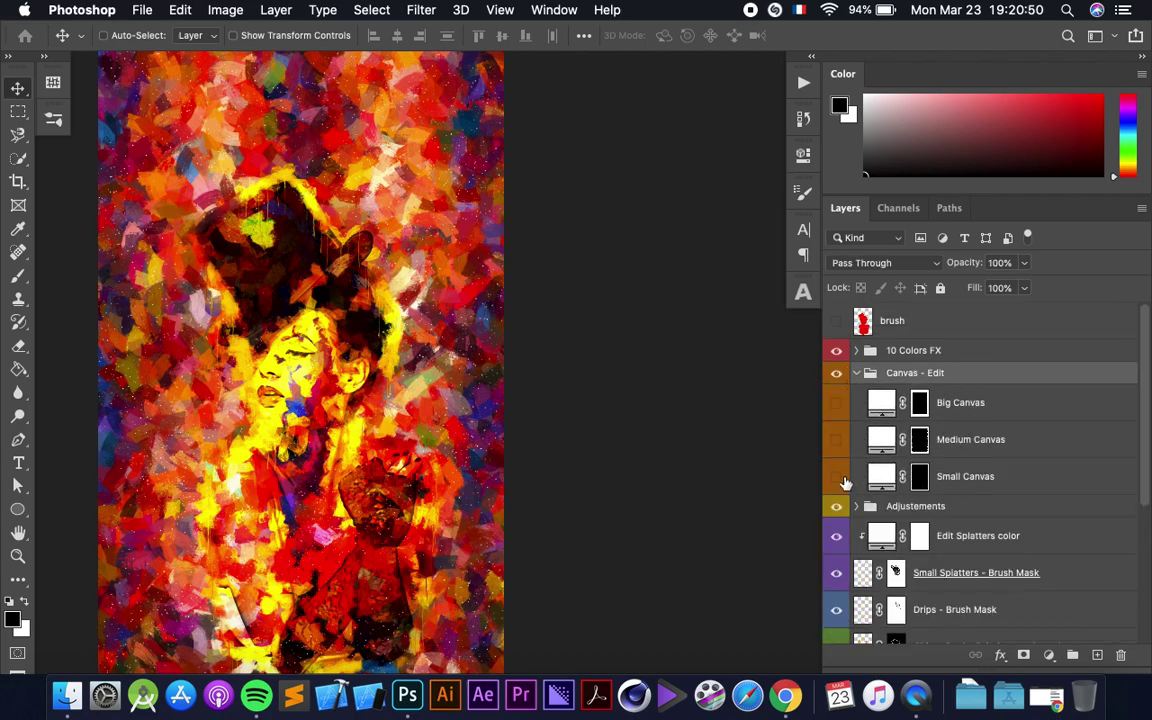
click(837, 477)
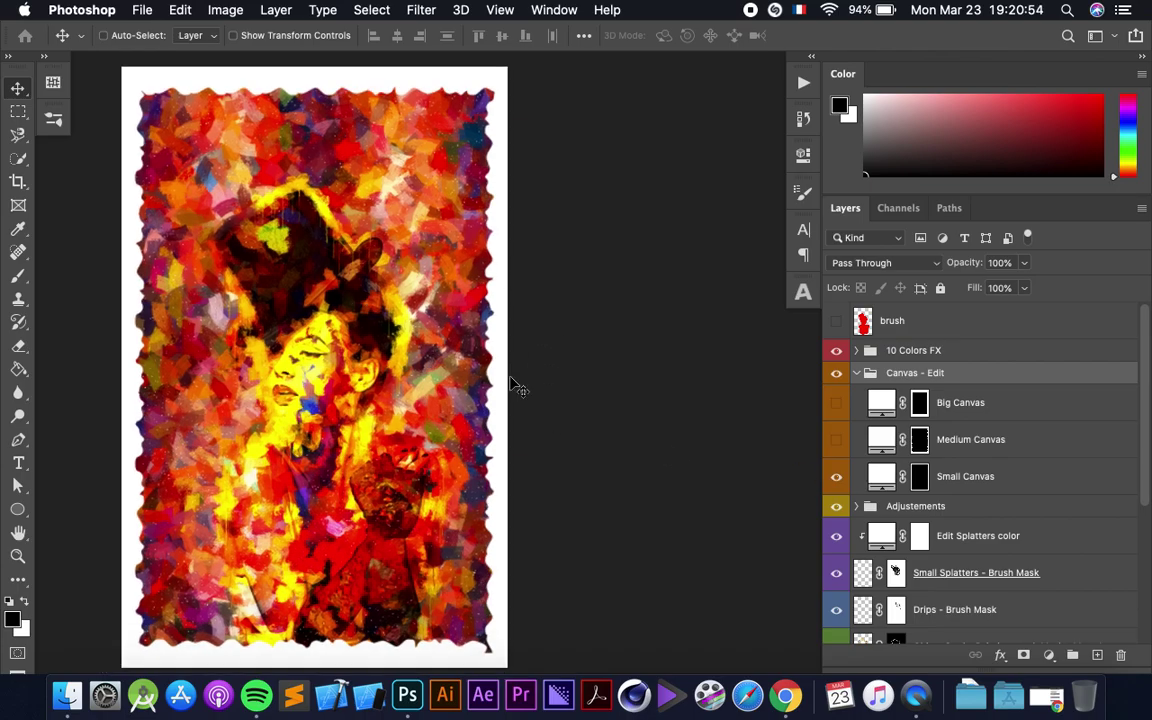
click(838, 476)
click(836, 440)
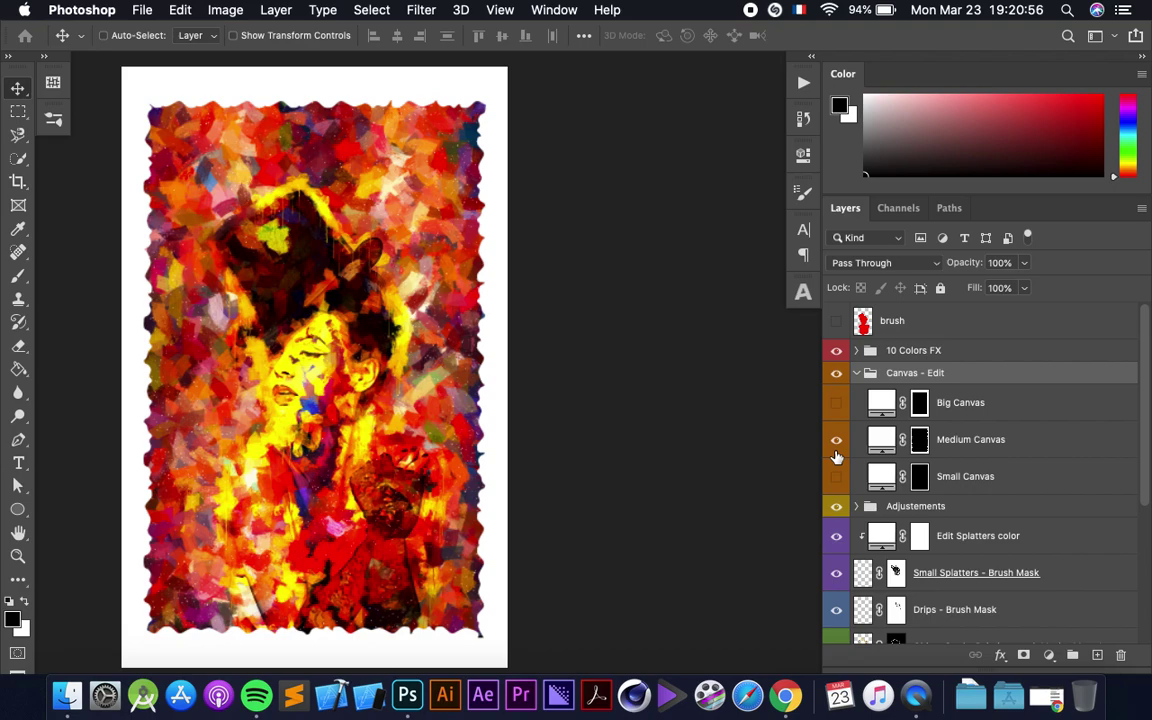
click(836, 440)
click(837, 403)
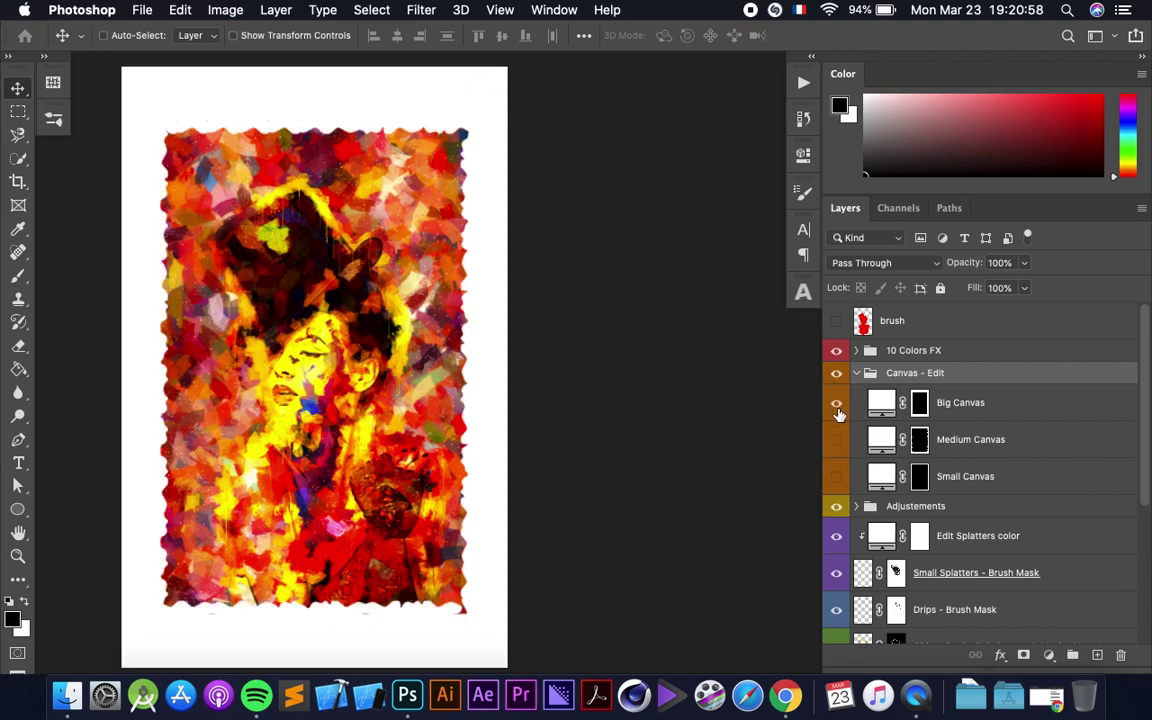
click(884, 403)
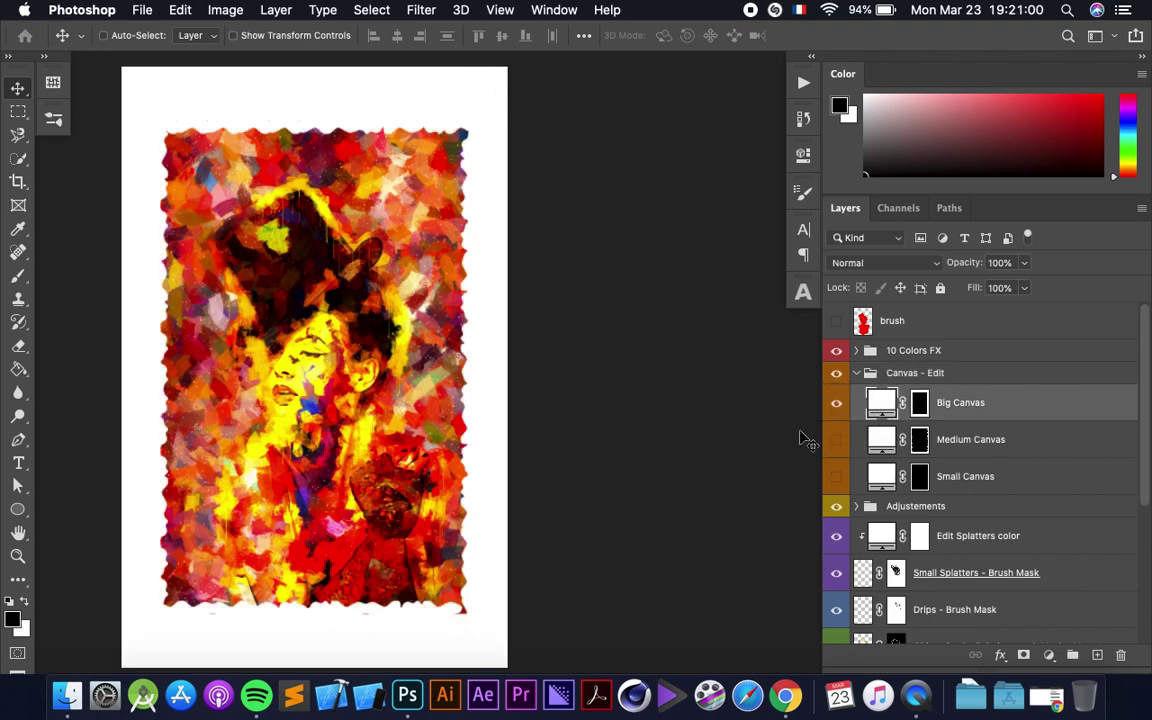
Scale the Big Canvas border up to about 109.71% from the centre.
key(ctrl+t)
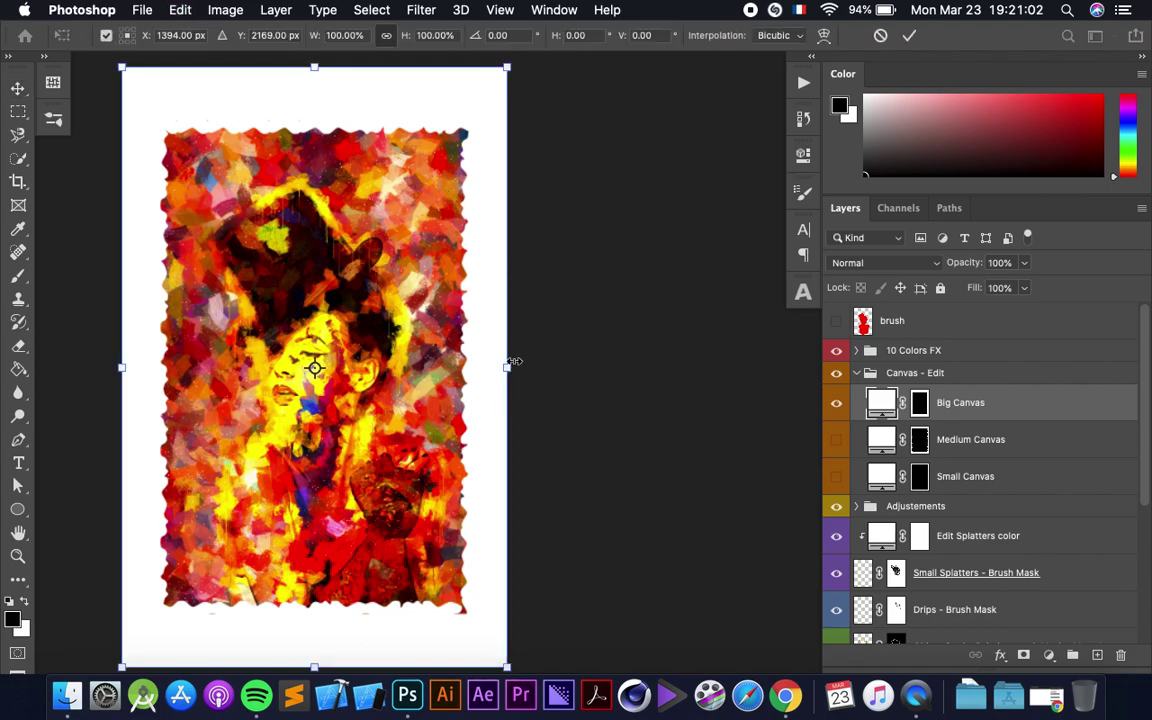
drag(514, 362, 527, 365)
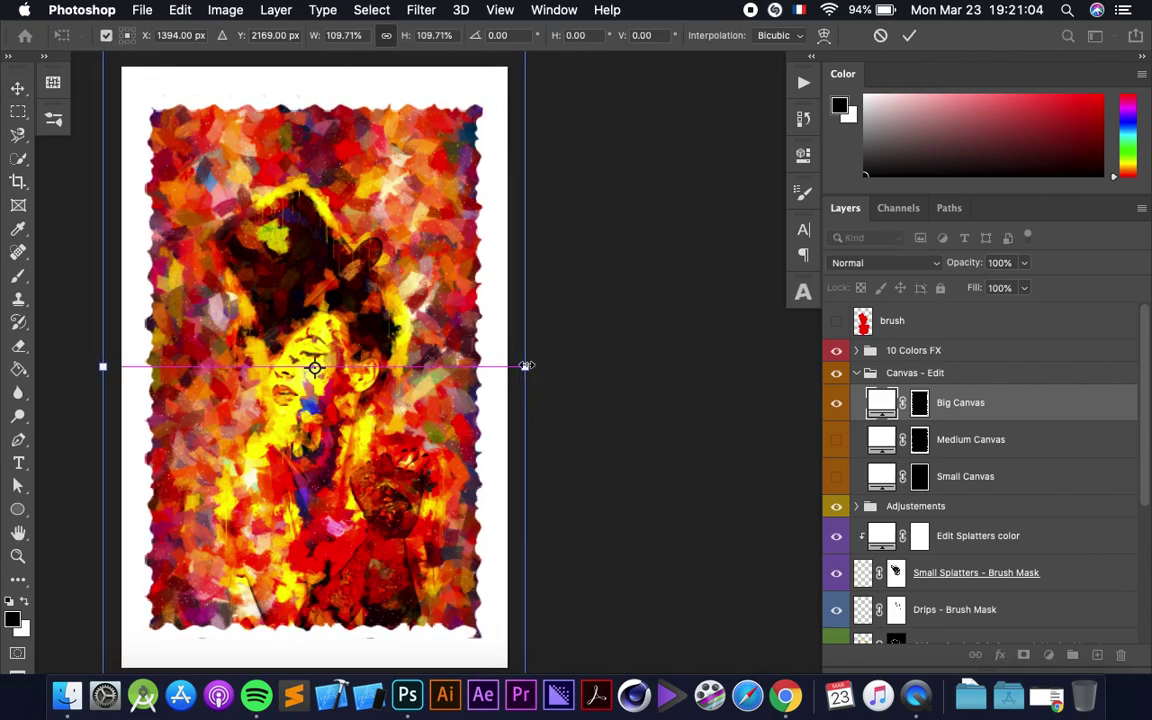
key(Return)
scroll(425, 295, down, 1)
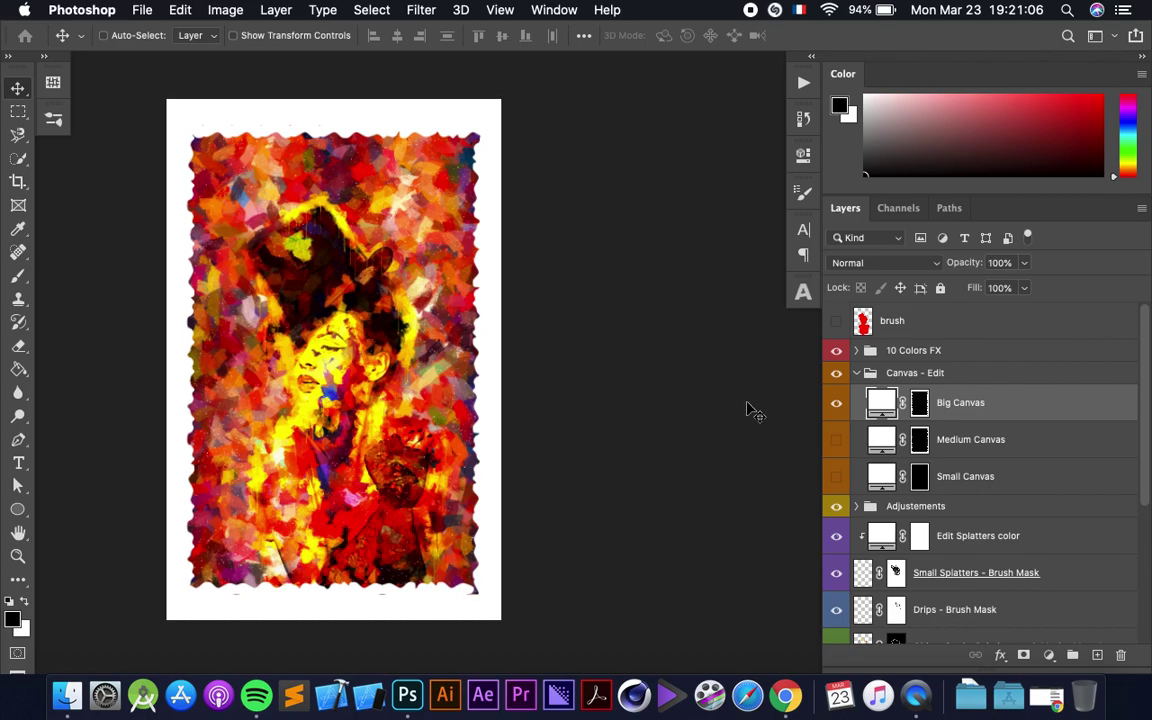
key(ctrl+t)
key(Return)
Preview the framed artwork full screen, then return and hide the Big Canvas border.
key(f)
key(f)
key(ctrl+0)
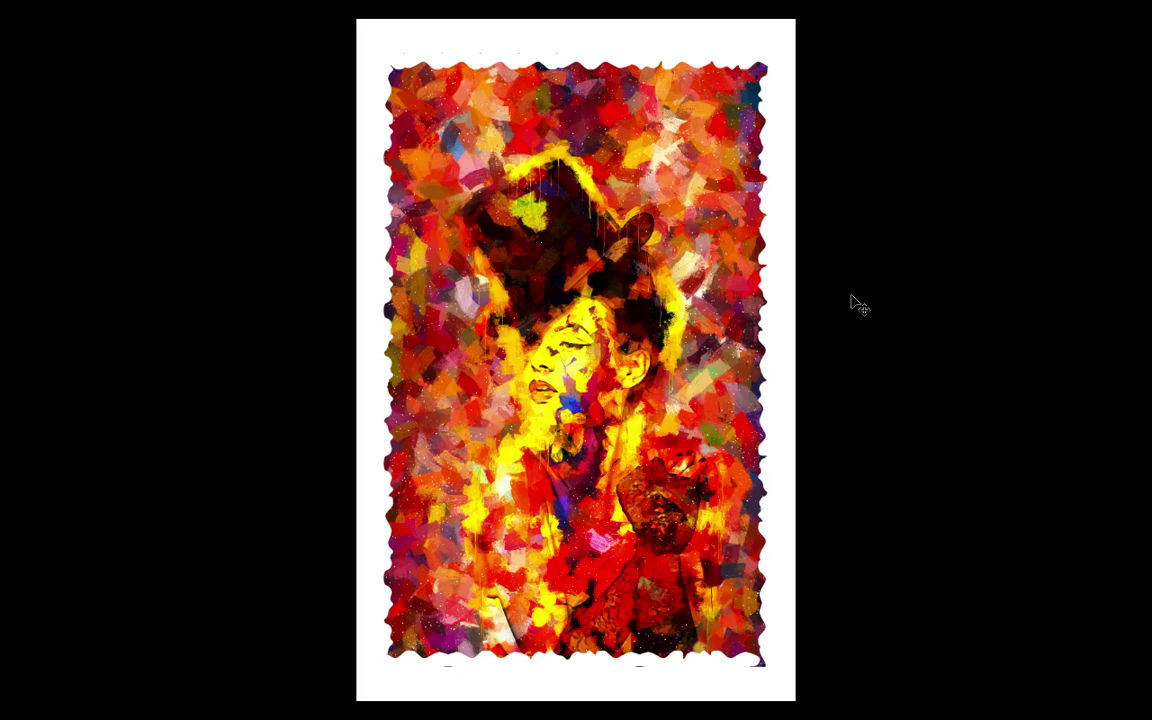
key(f)
key(f)
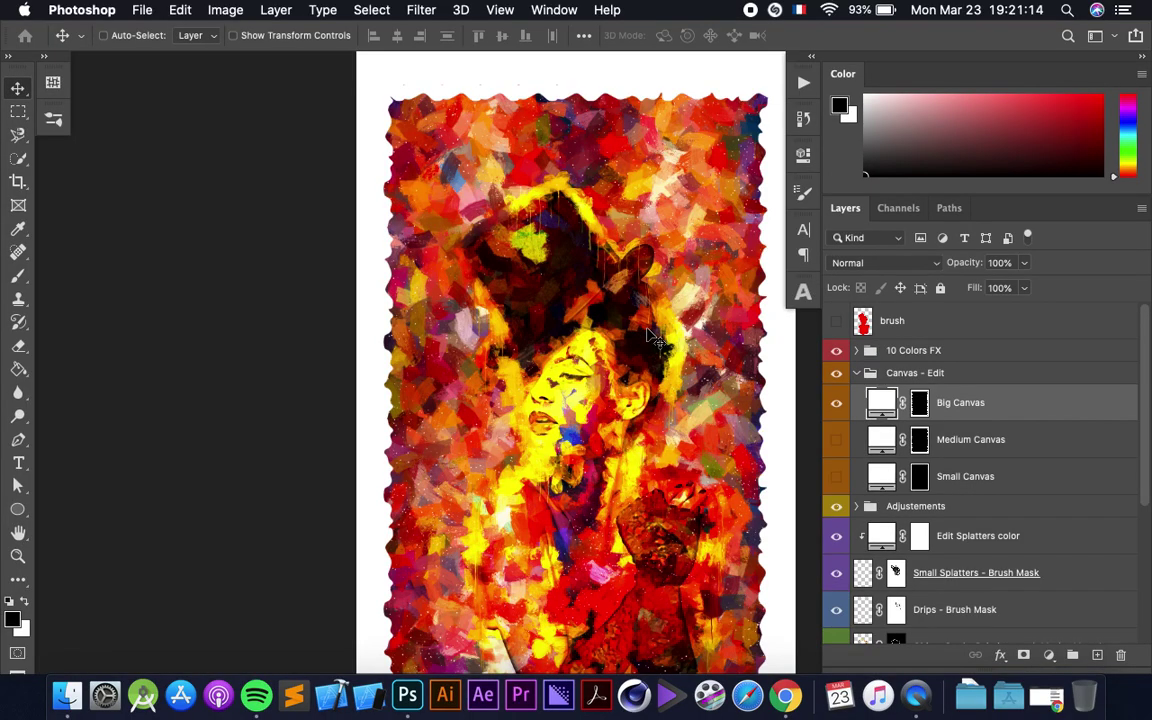
scroll(652, 338, right, 5)
scroll(652, 338, right, 4)
click(837, 402)
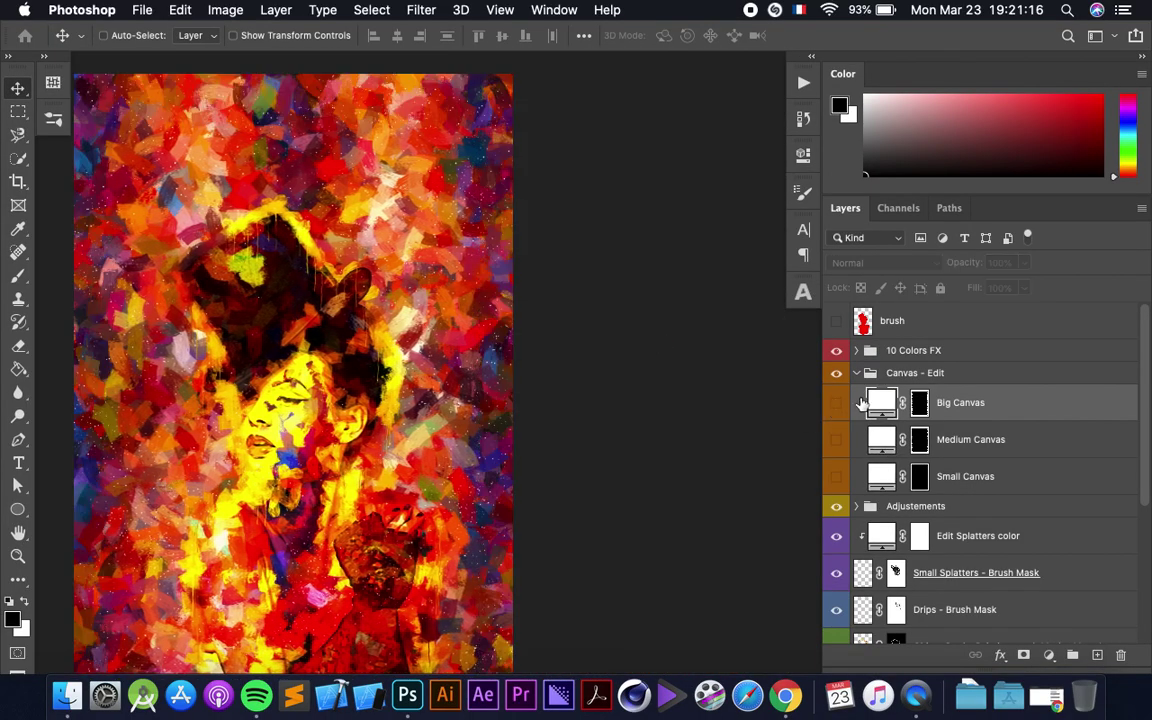
Show the Small Canvas border, try red and blue-purple fills, then cancel to keep it white.
click(837, 476)
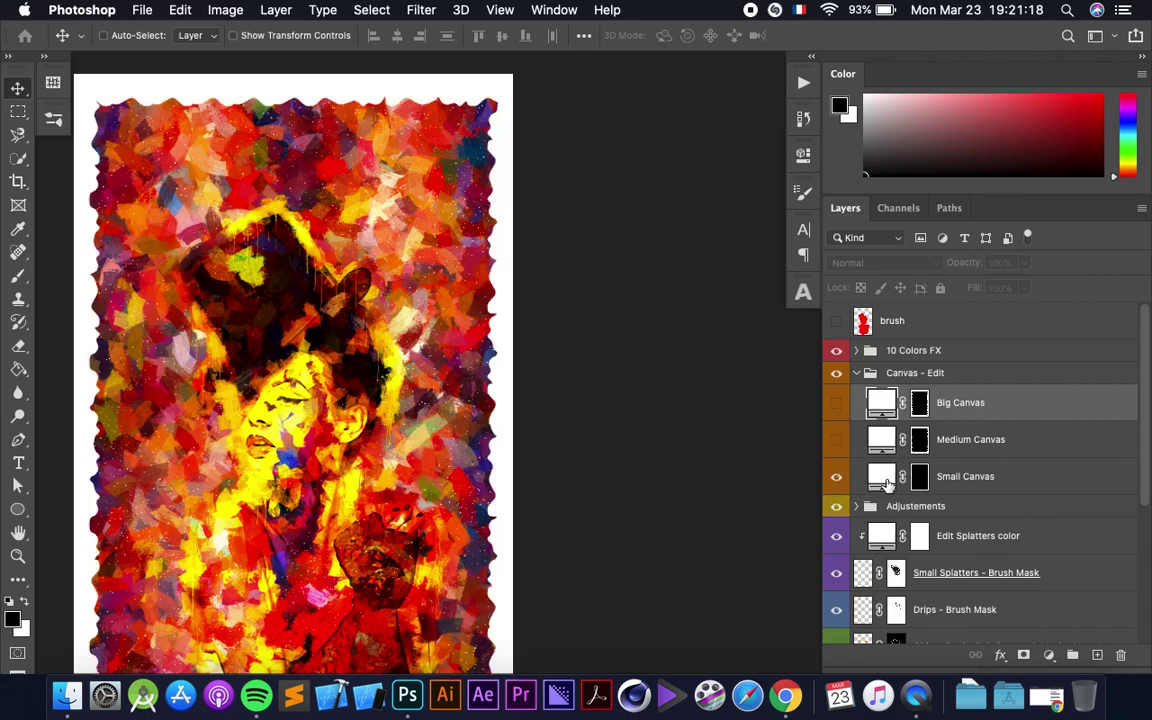
double_click(881, 476)
drag(825, 208, 942, 31)
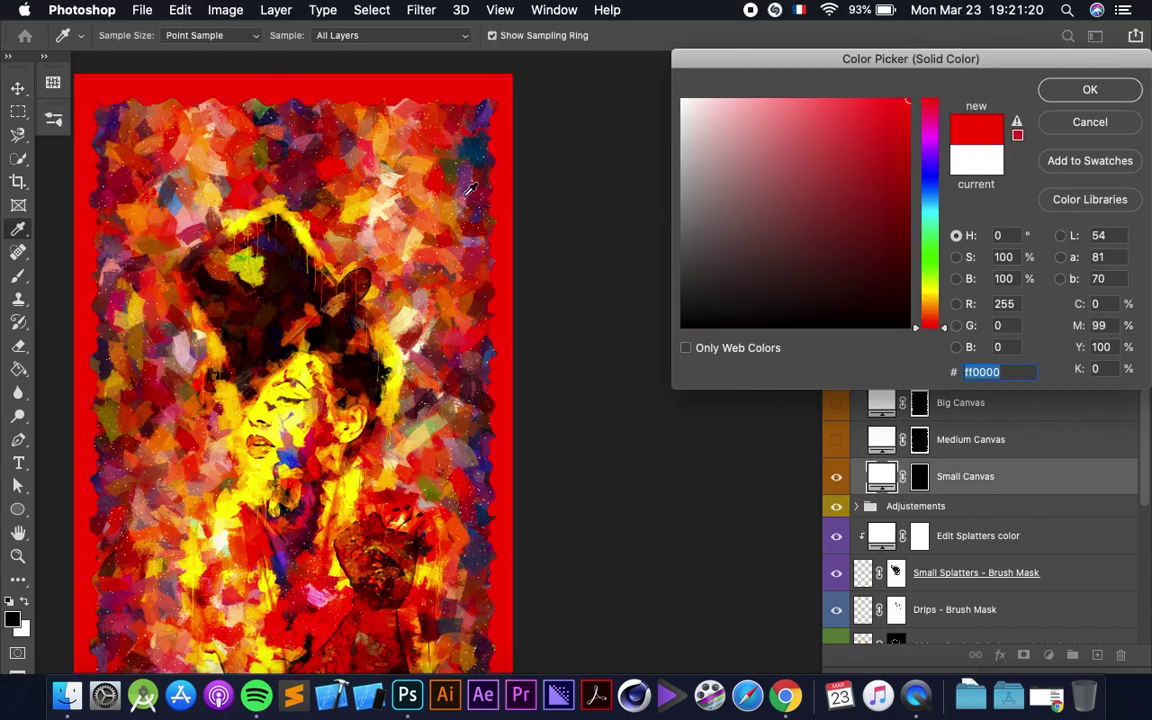
click(490, 130)
click(488, 113)
drag(488, 110, 488, 393)
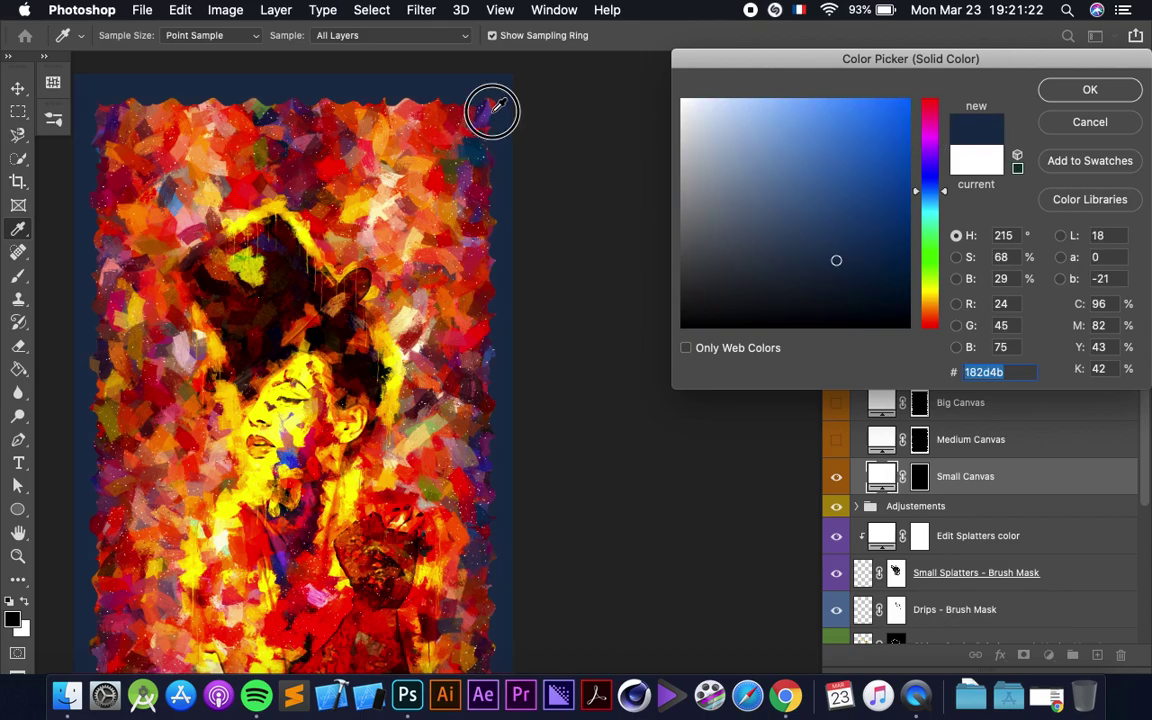
drag(869, 247, 571, 326)
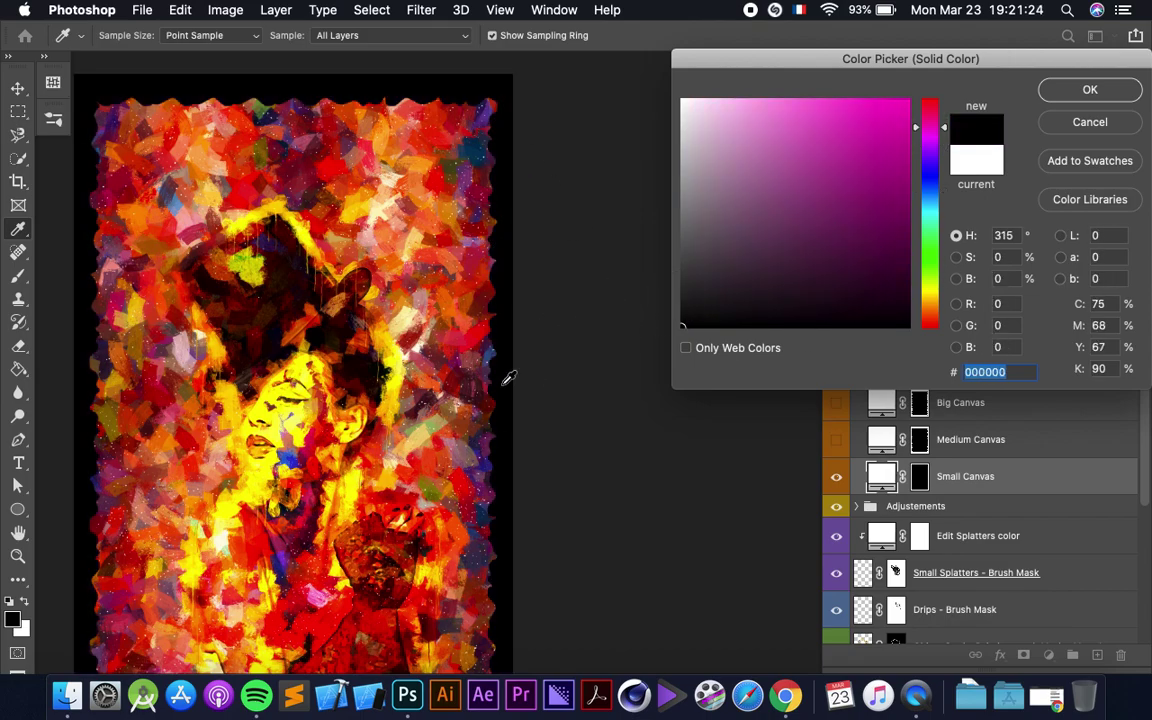
scroll(542, 334, down, 2)
scroll(542, 334, up, 4)
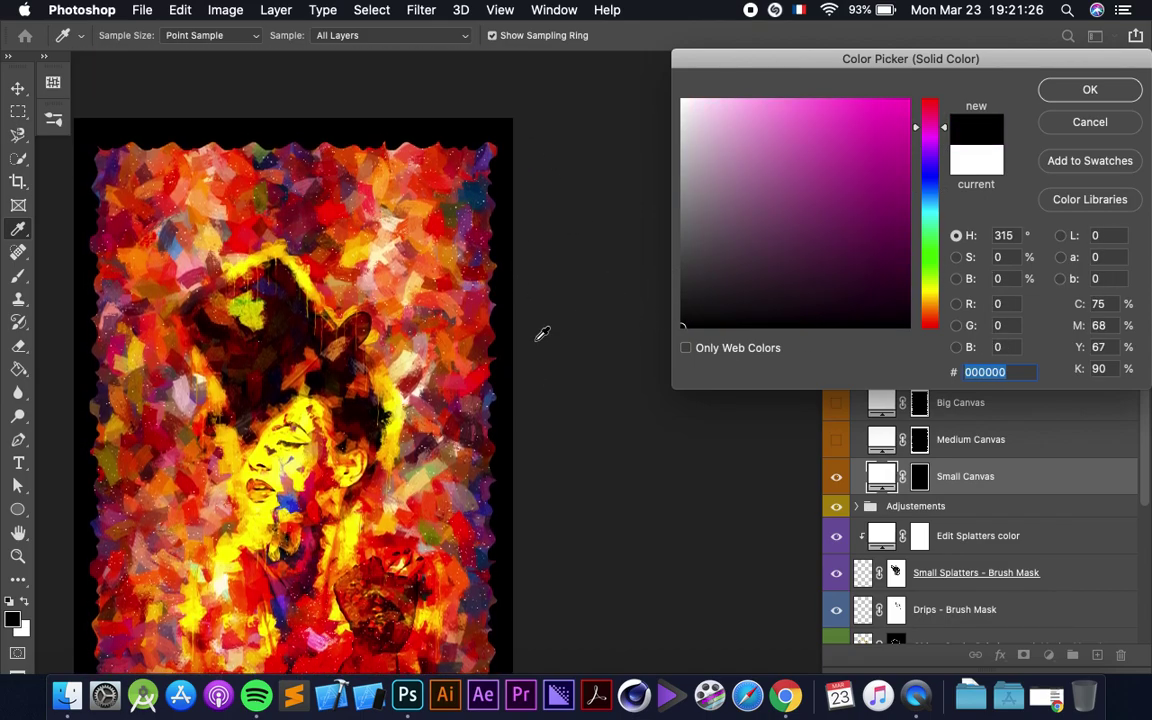
scroll(542, 334, down, 3)
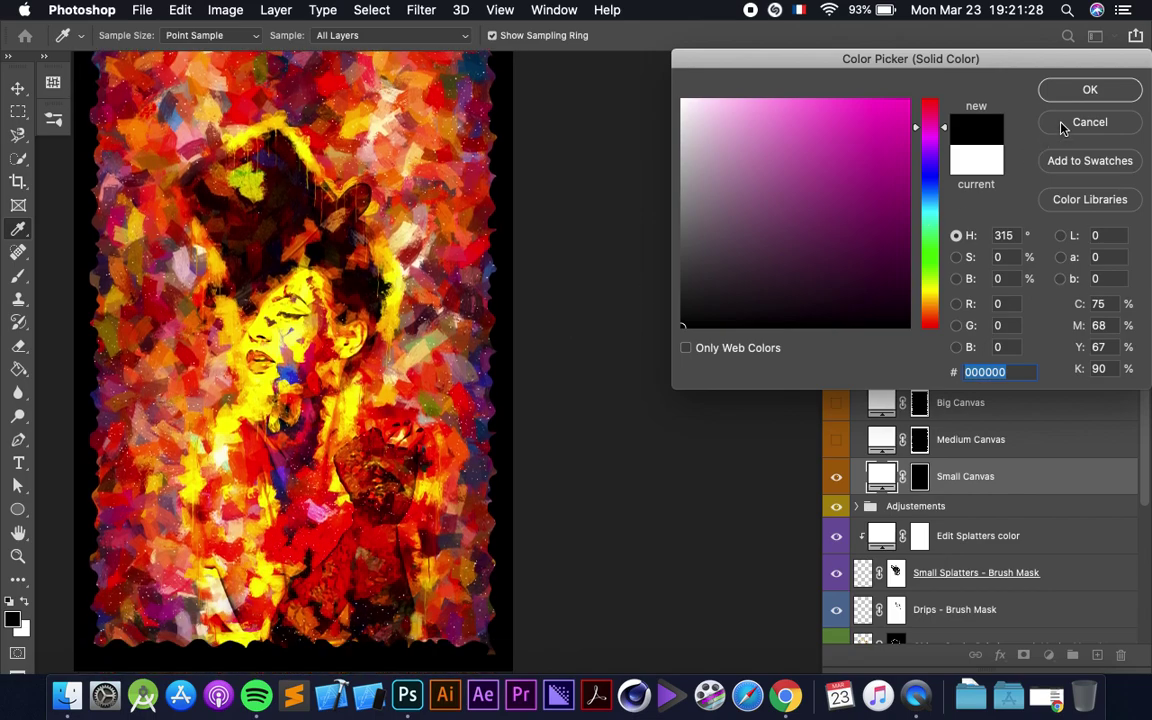
key(Escape)
scroll(497, 330, up, 2)
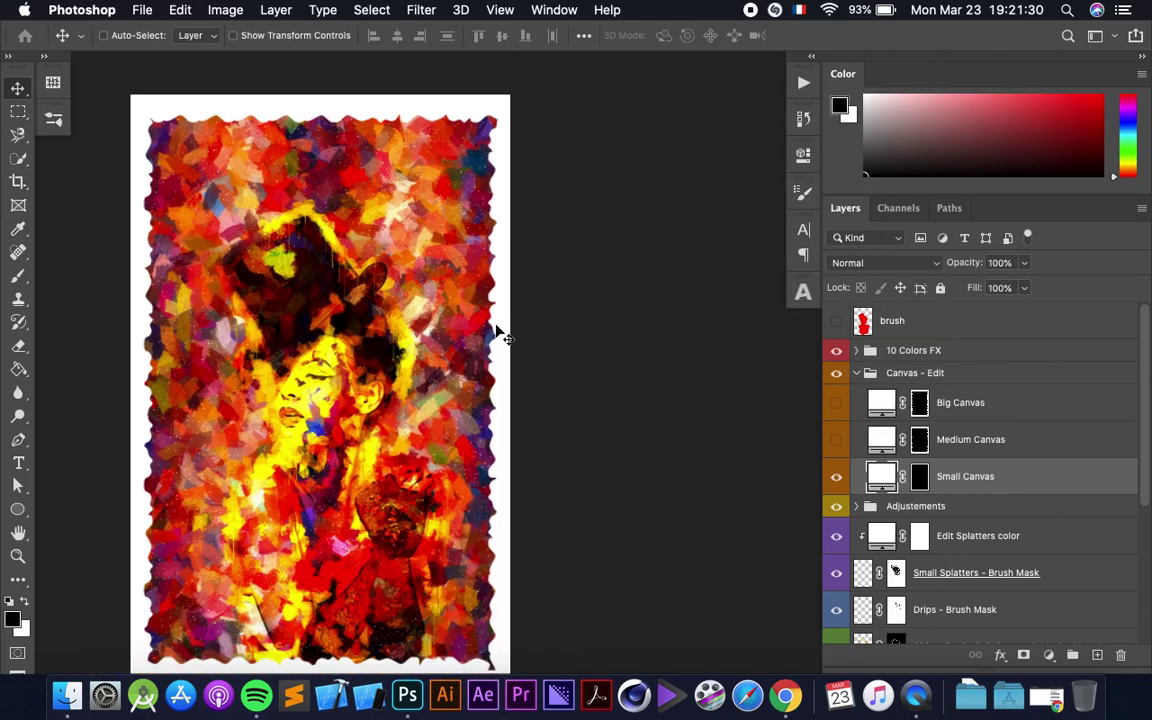
Open the 10 Colors FX group and preview the Color Fx 01 variation, then hide it.
click(857, 373)
click(856, 350)
click(929, 360)
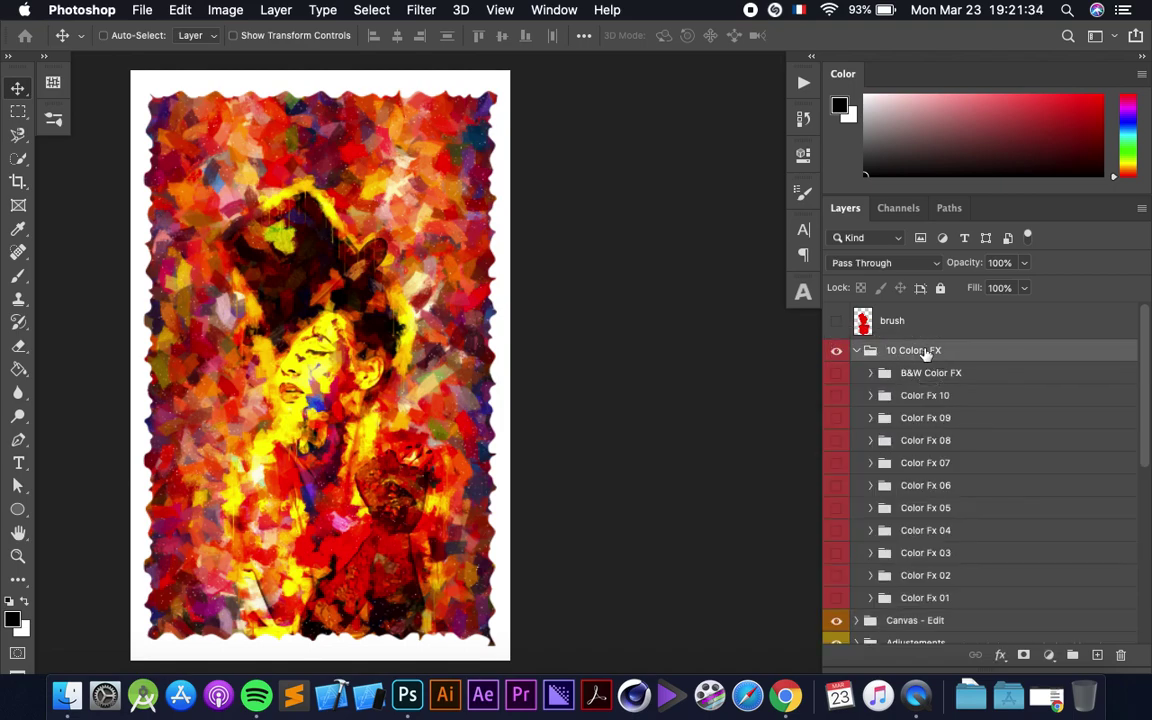
scroll(893, 515, down, 3)
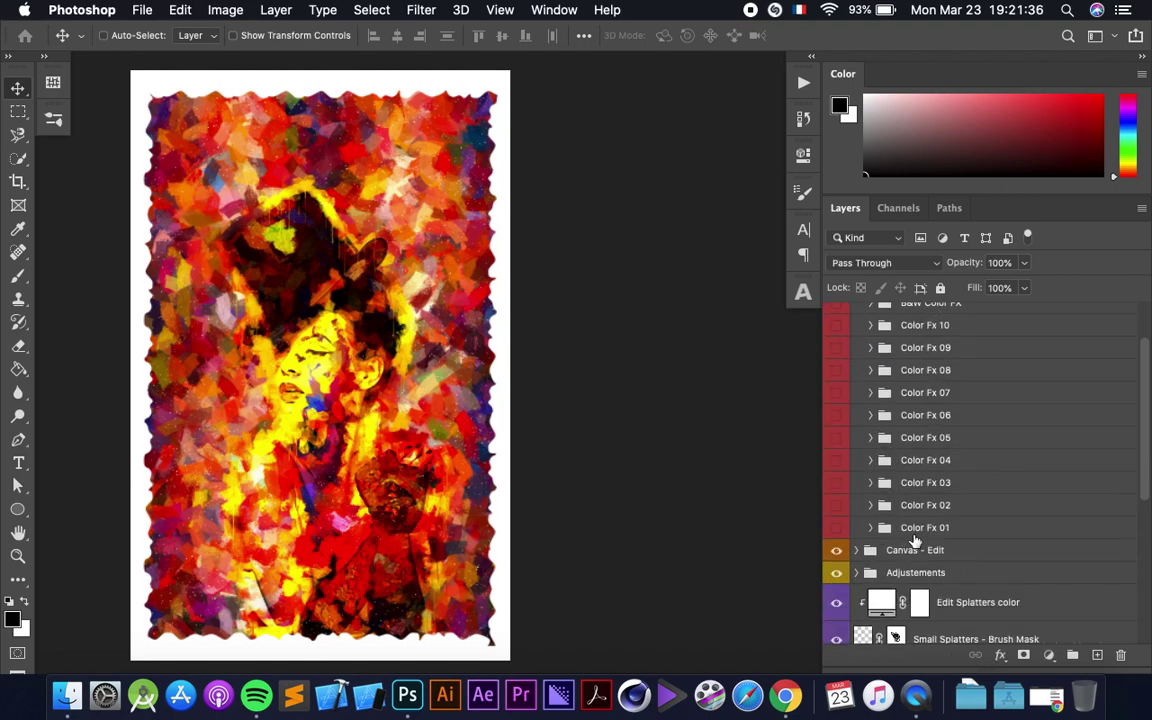
click(913, 530)
click(836, 527)
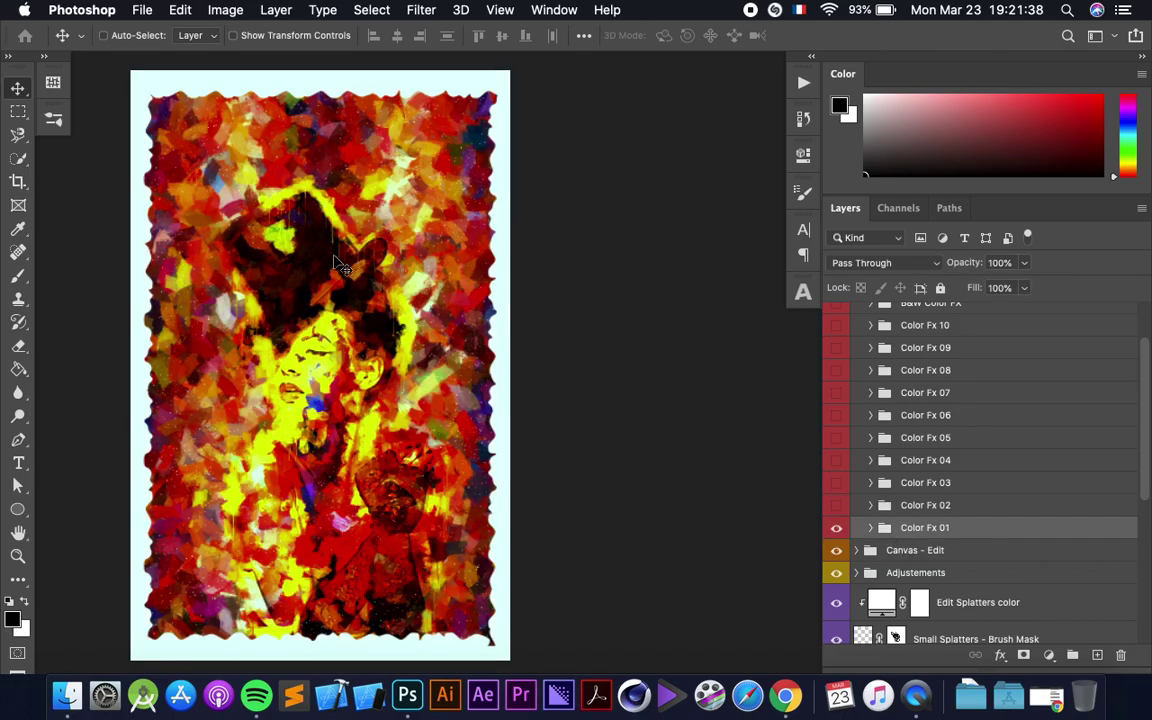
scroll(335, 263, up, 2)
scroll(336, 263, down, 3)
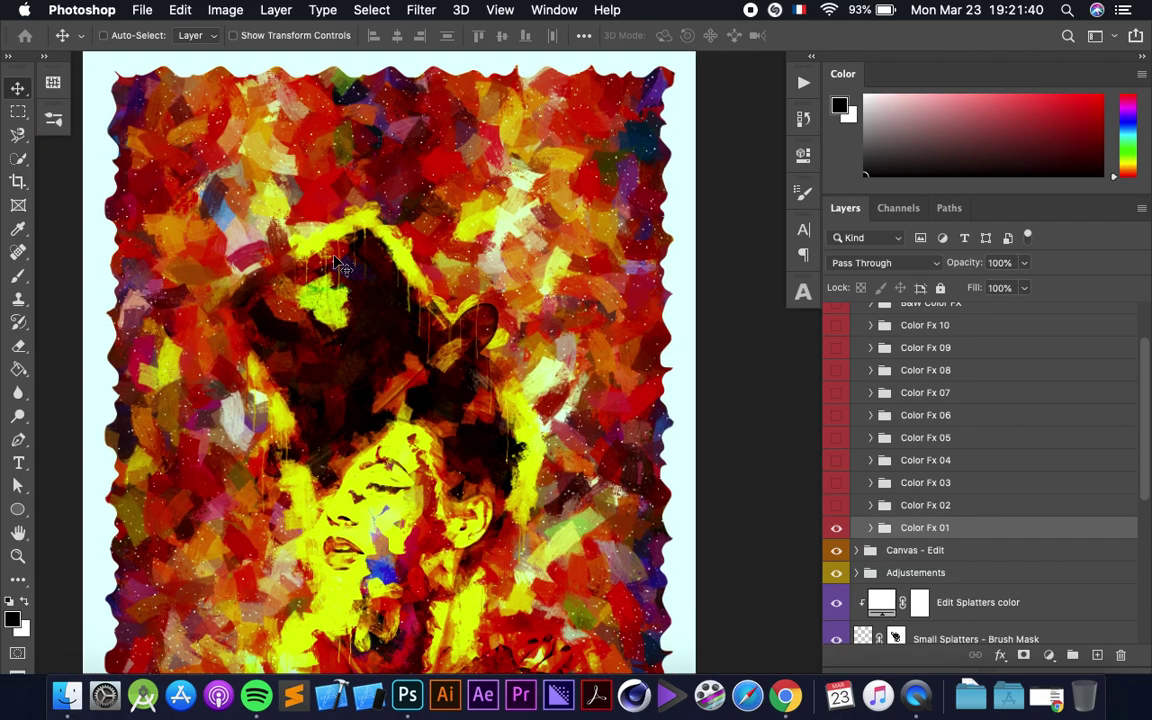
scroll(336, 263, down, 1)
scroll(335, 263, up, 2)
scroll(335, 263, right, 3)
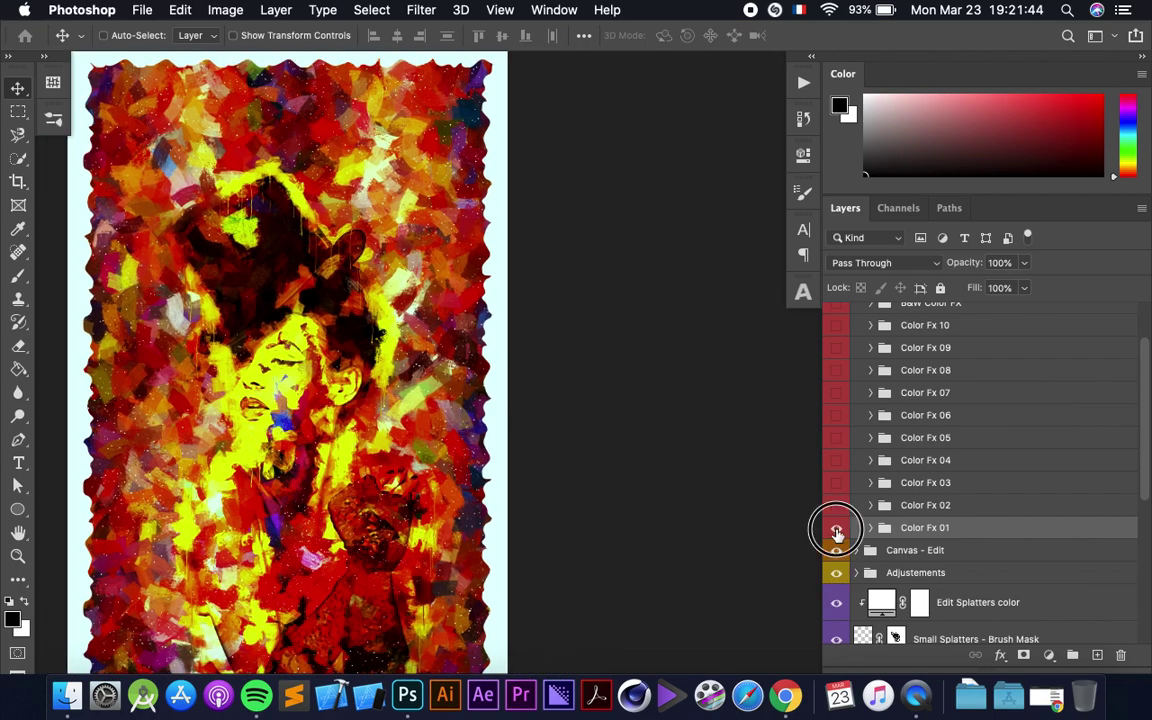
click(836, 529)
Preview Color Fx 02 through 07, including the red monochrome 06, turning each off.
click(836, 531)
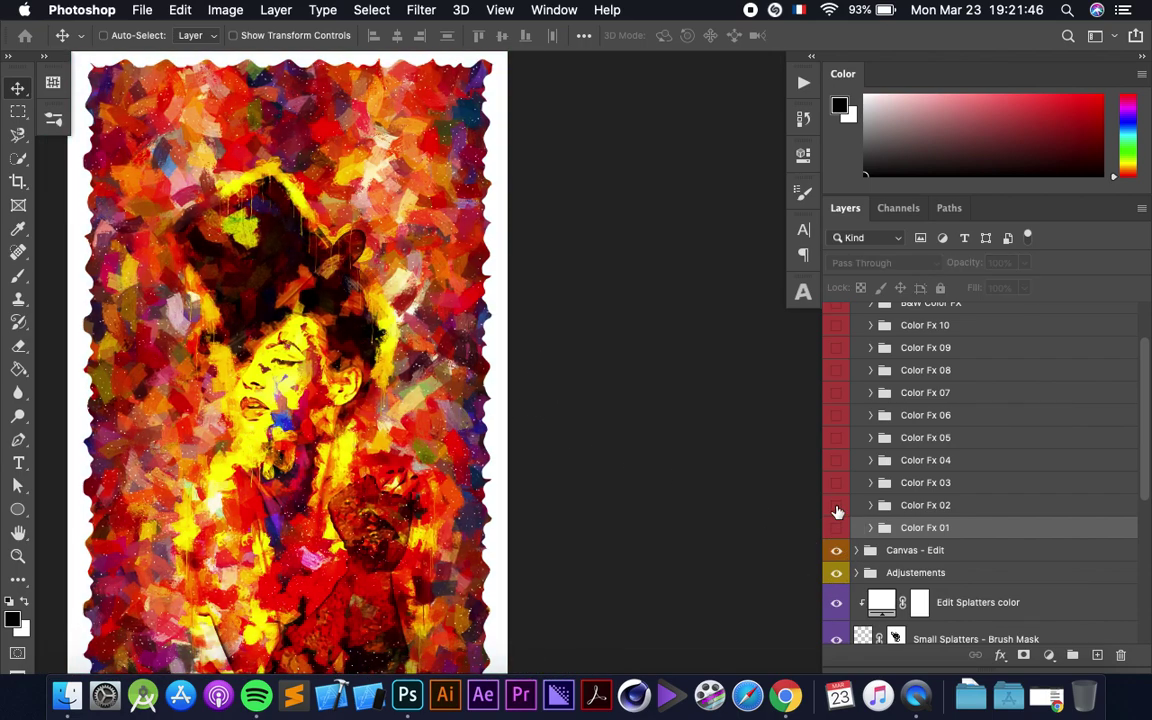
click(837, 510)
click(837, 484)
click(836, 461)
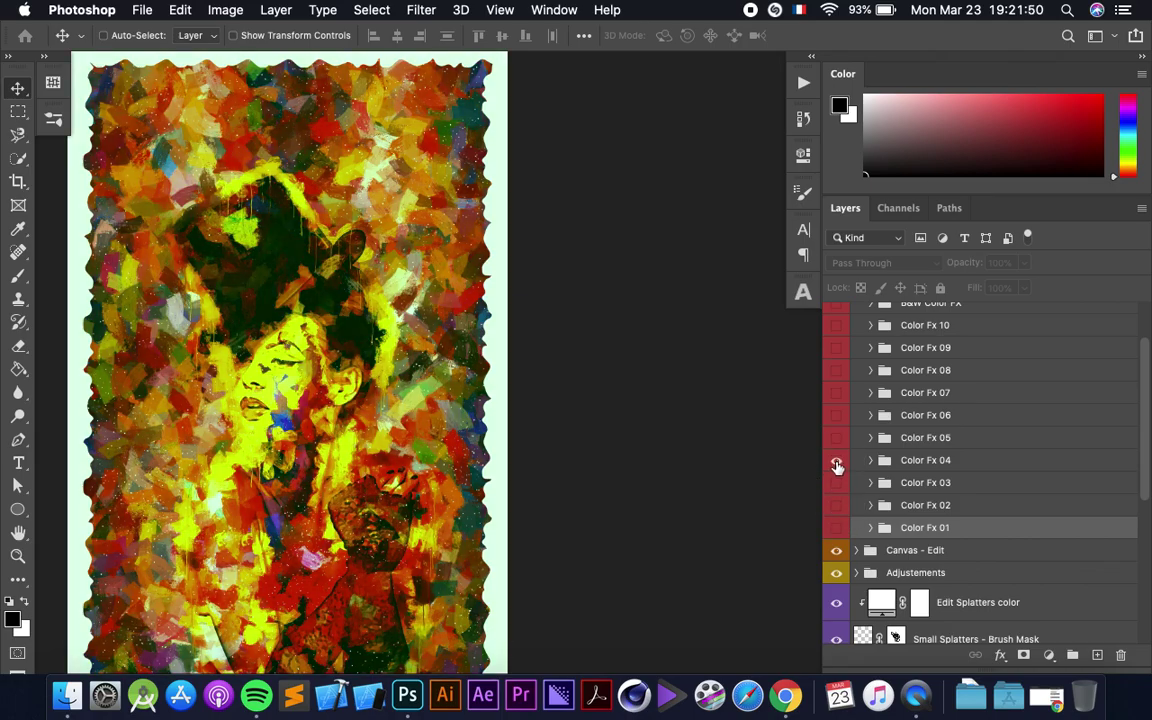
click(838, 439)
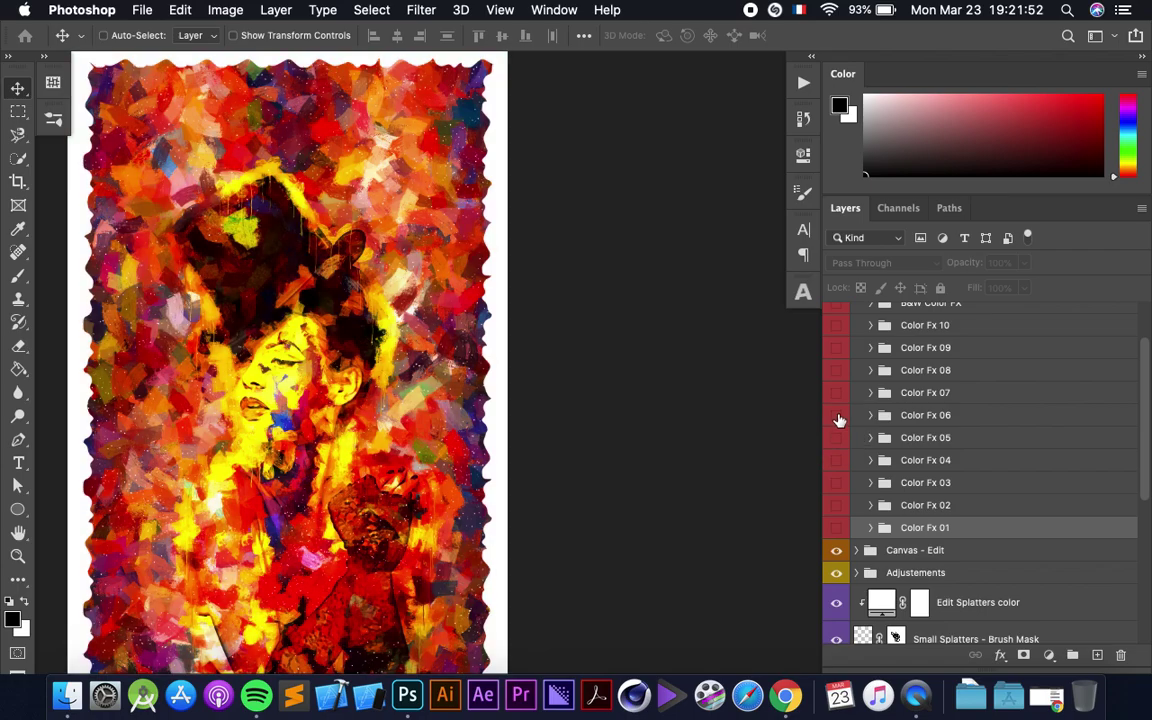
click(837, 417)
click(837, 416)
click(837, 397)
click(838, 392)
Preview the teal 08, orange-purple 09 and purple 10 variations, leaving all off.
click(836, 371)
click(837, 372)
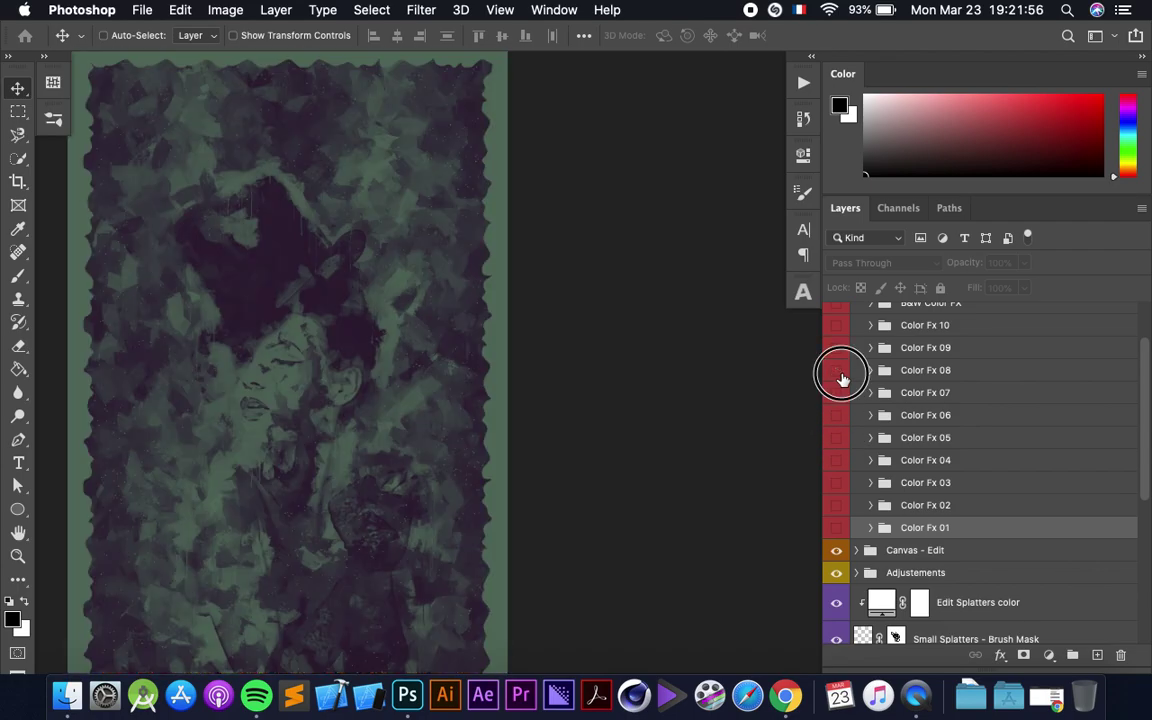
click(837, 349)
click(838, 349)
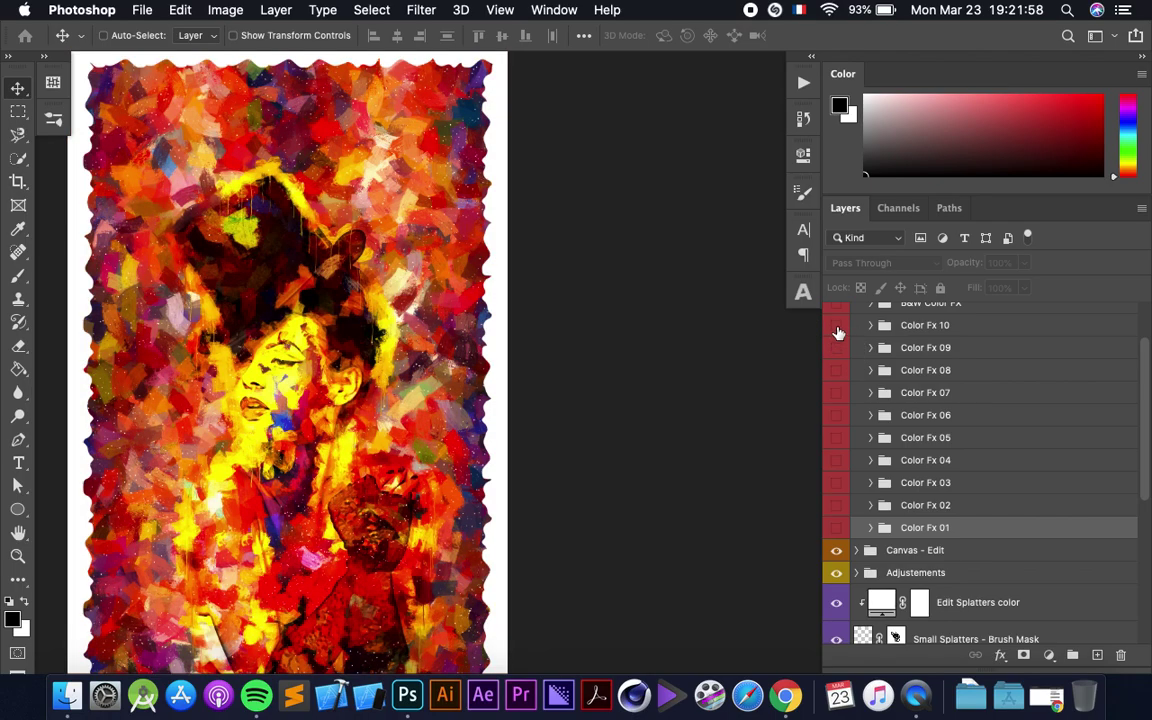
click(837, 327)
click(838, 331)
scroll(838, 331, up, 3)
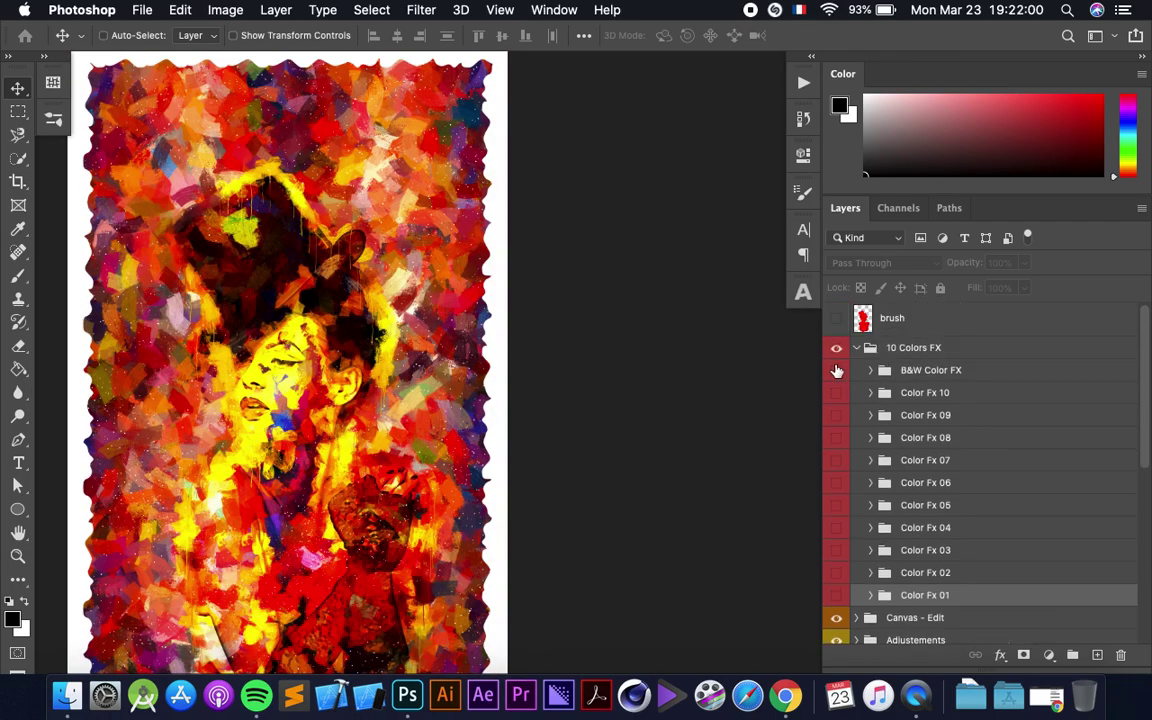
click(837, 393)
click(837, 394)
click(870, 370)
Try Outside, Inside and All B&W in turn, switch each off, and fit the document in view.
click(836, 371)
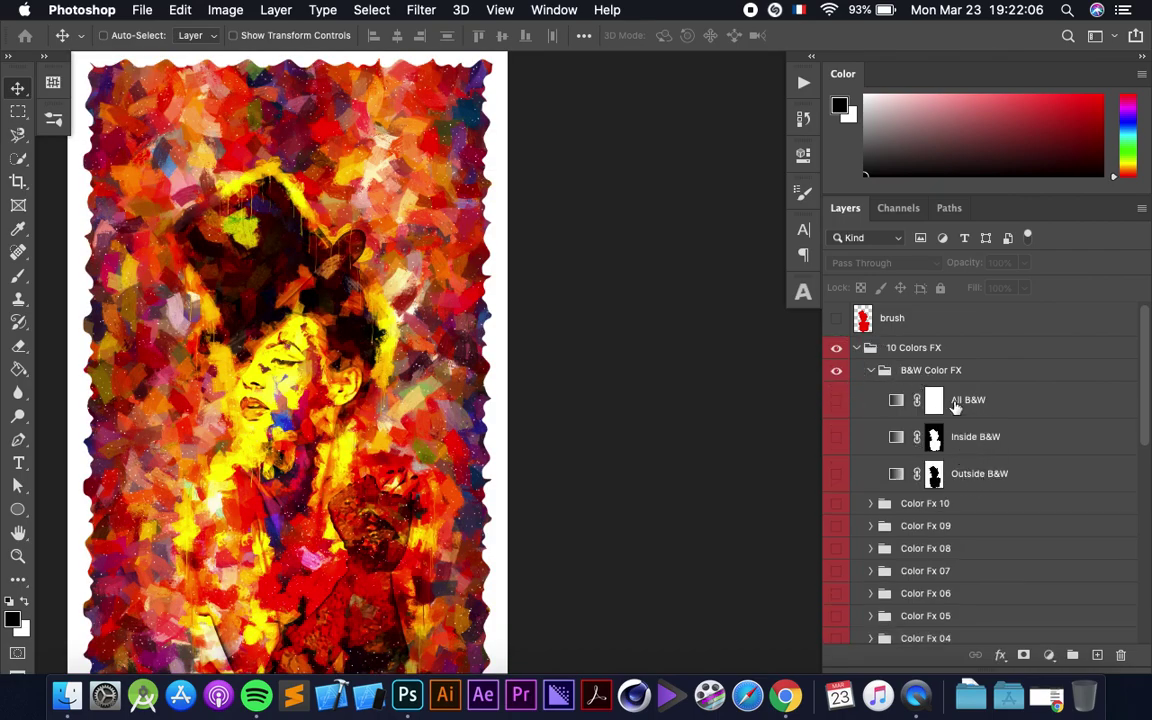
click(837, 476)
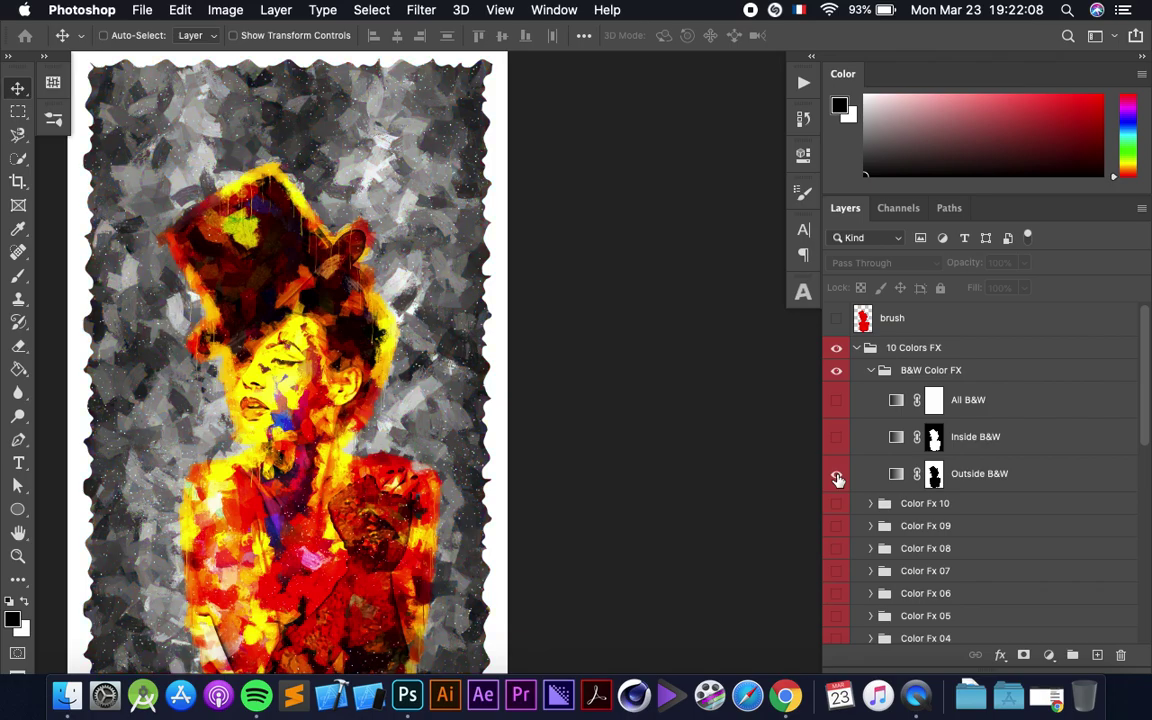
click(837, 476)
click(837, 440)
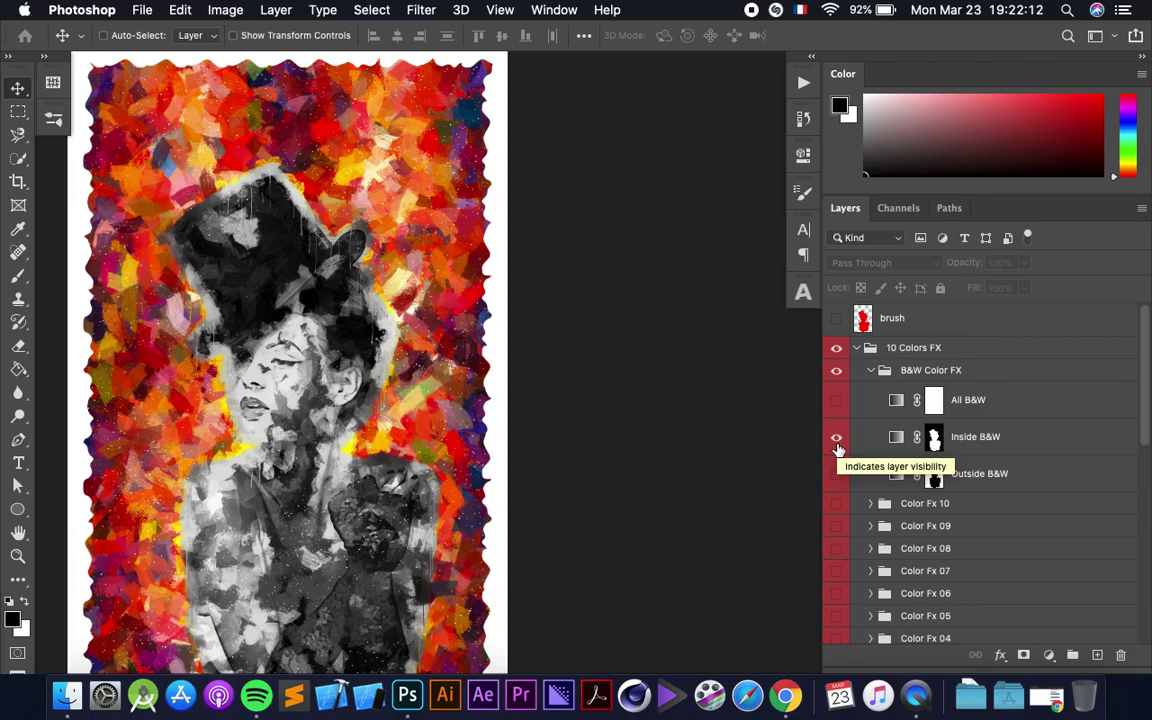
click(837, 440)
click(837, 402)
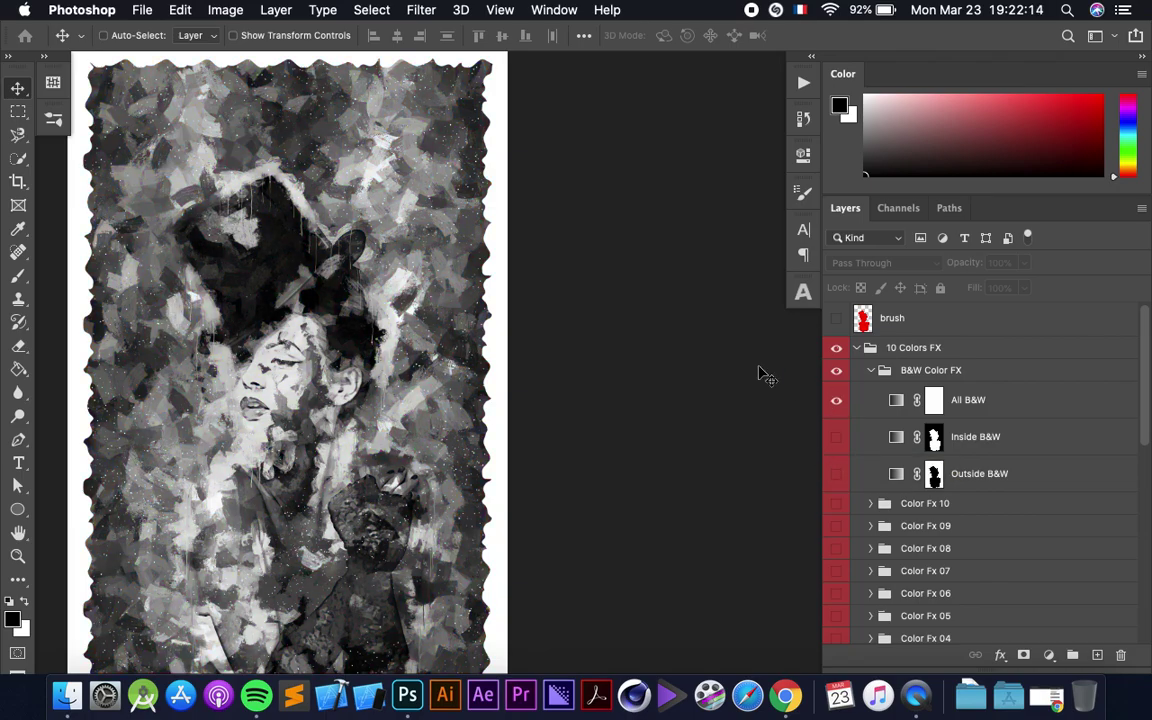
click(837, 401)
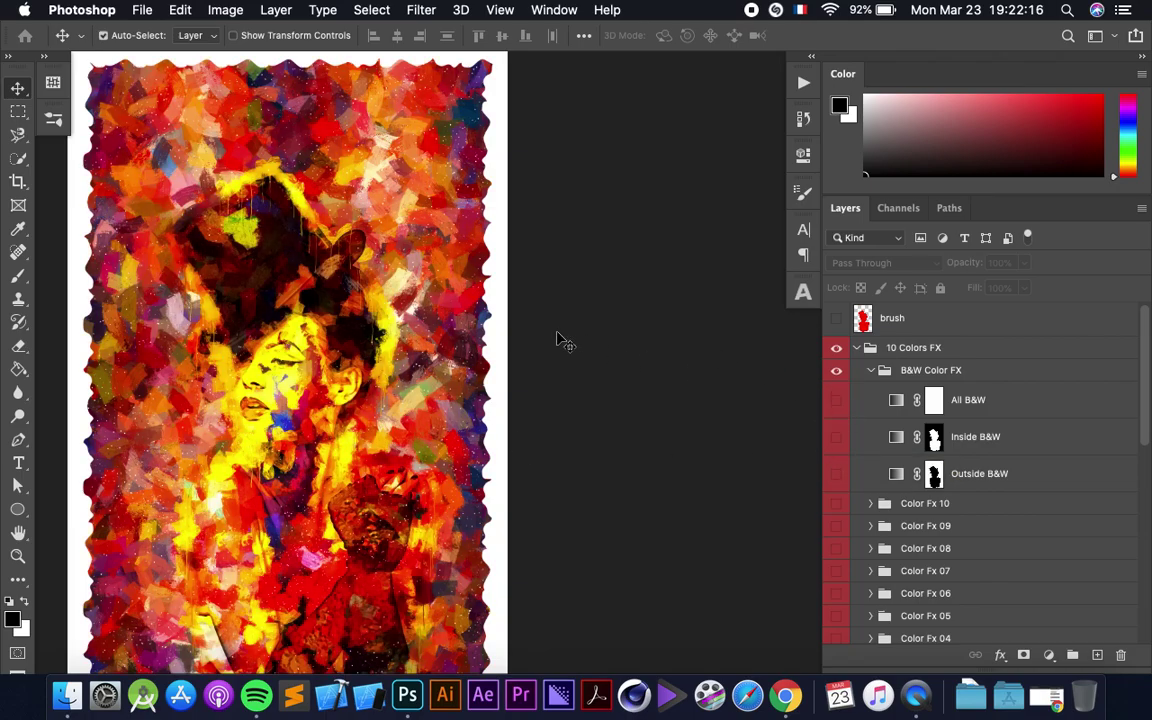
key(super+0)
scroll(880, 558, down, 3)
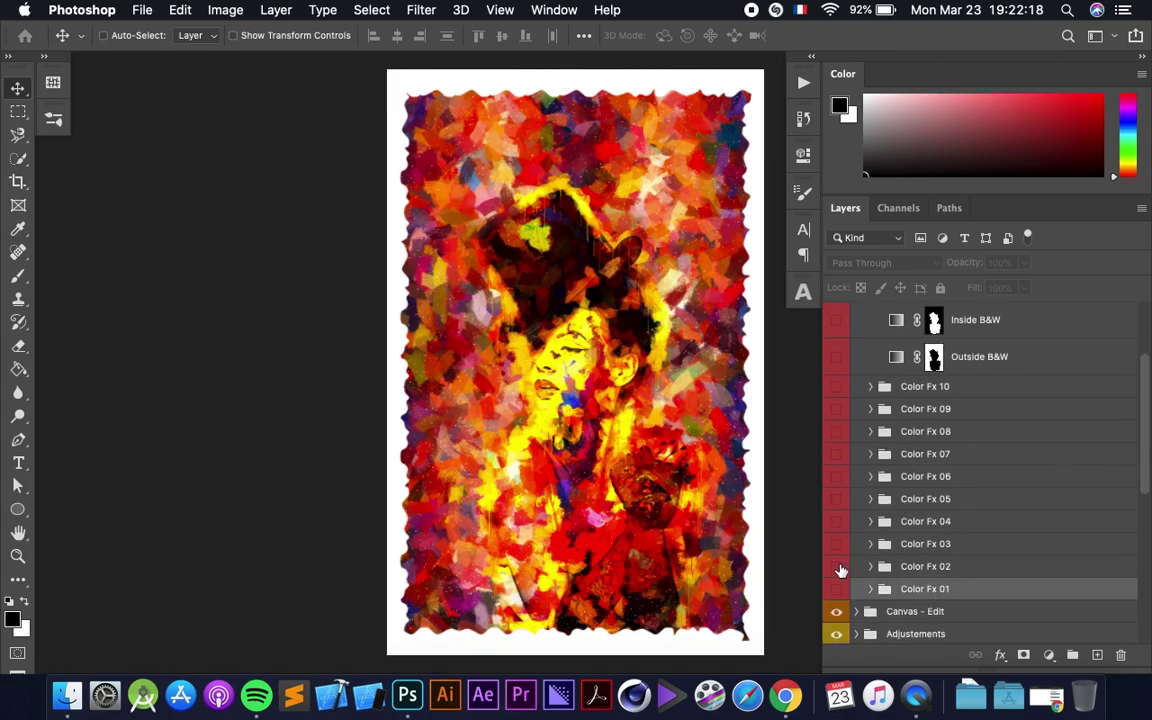
Turn on Color Fx 02 and show the finished artwork full screen on black.
click(836, 566)
key(f)
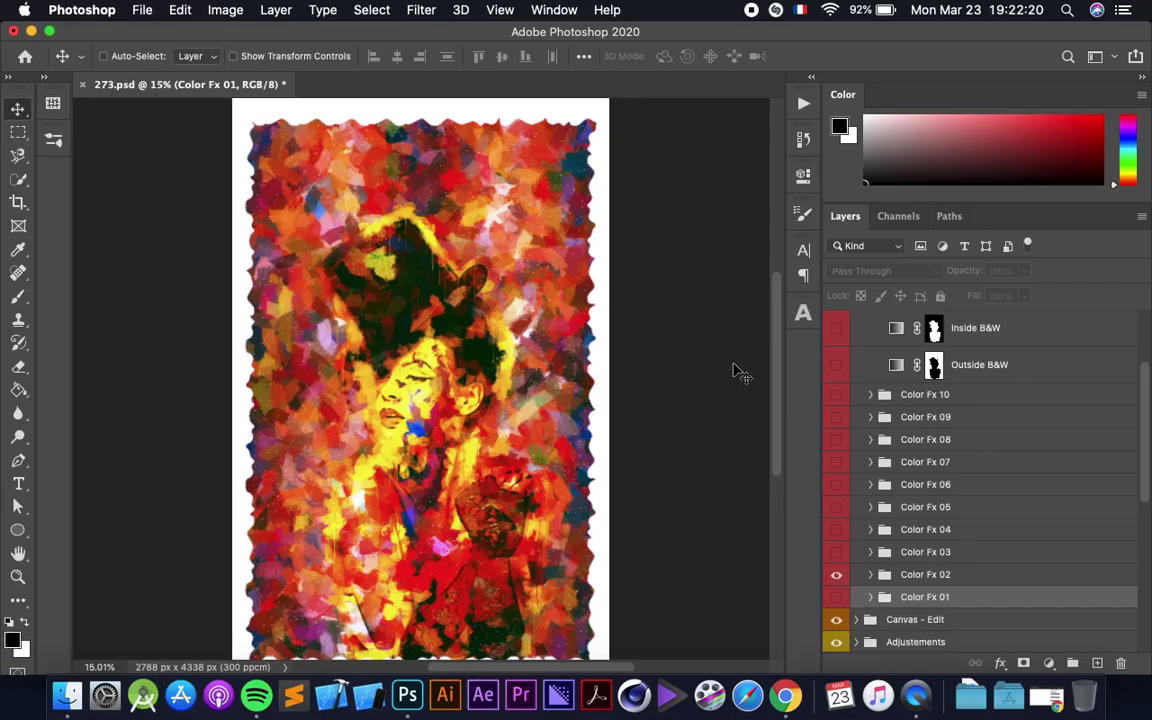
key(f)
key(f)
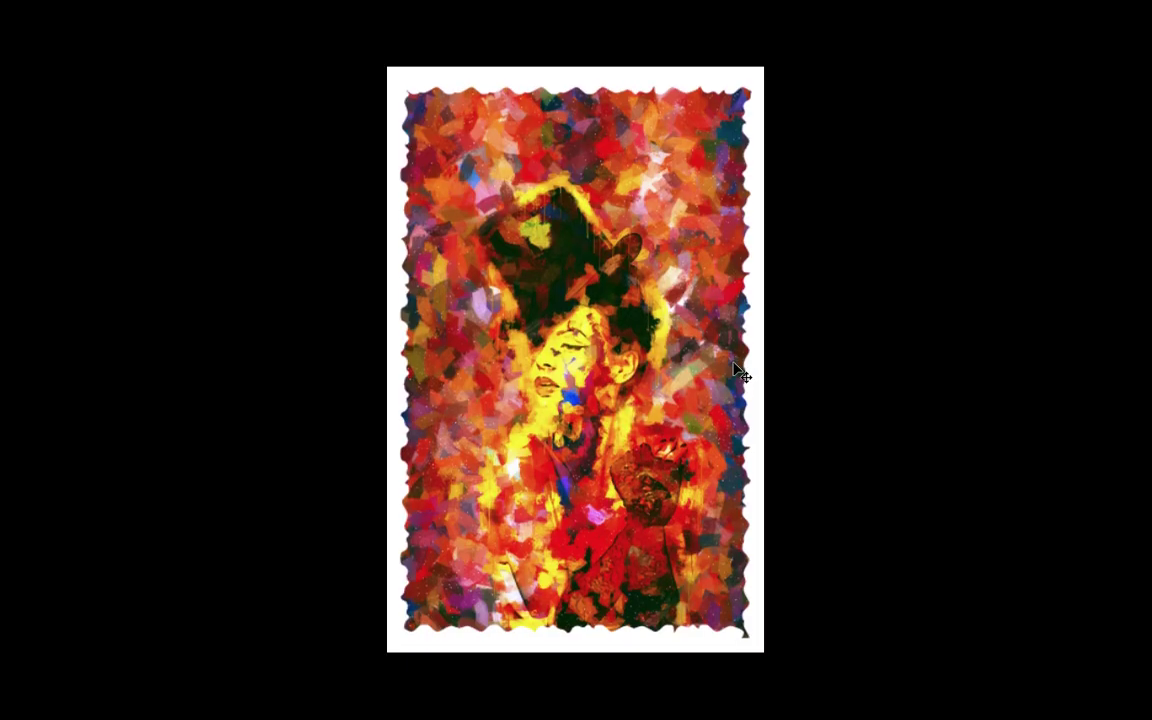
key(ctrl+0)
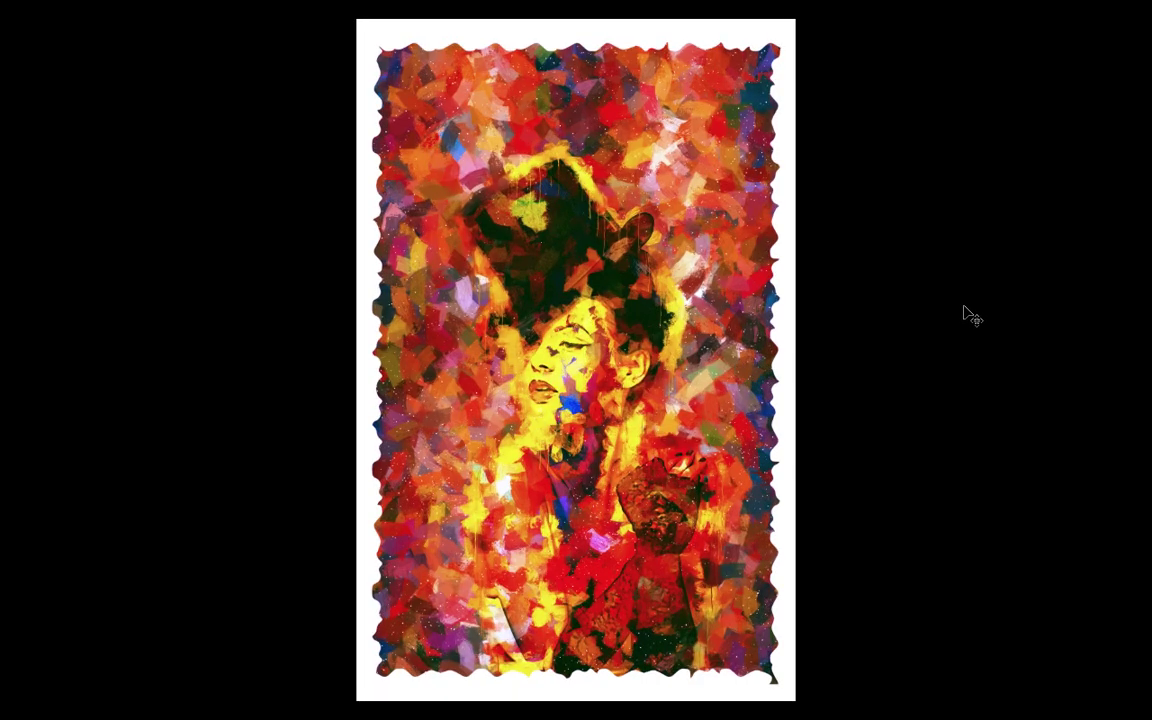